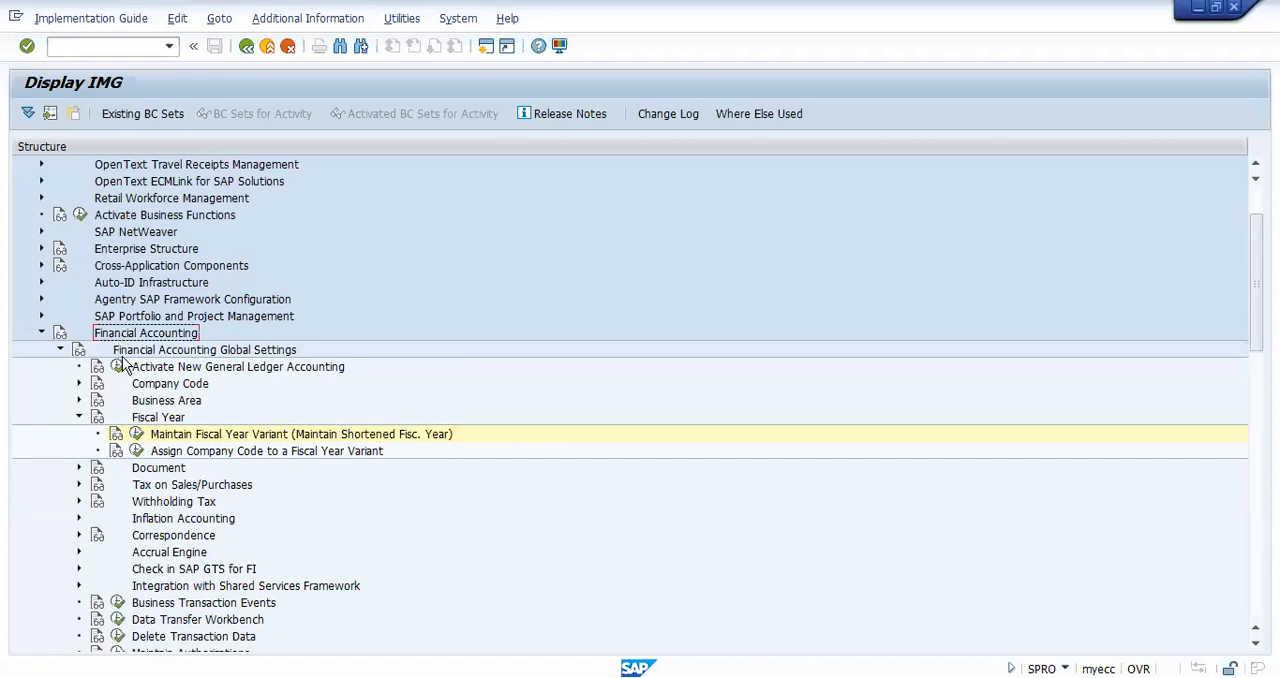
Step: Open the Maintain Fiscal Year Variant activity under Fiscal Year in the Financial Accounting Global Settings
left_click(128, 352)
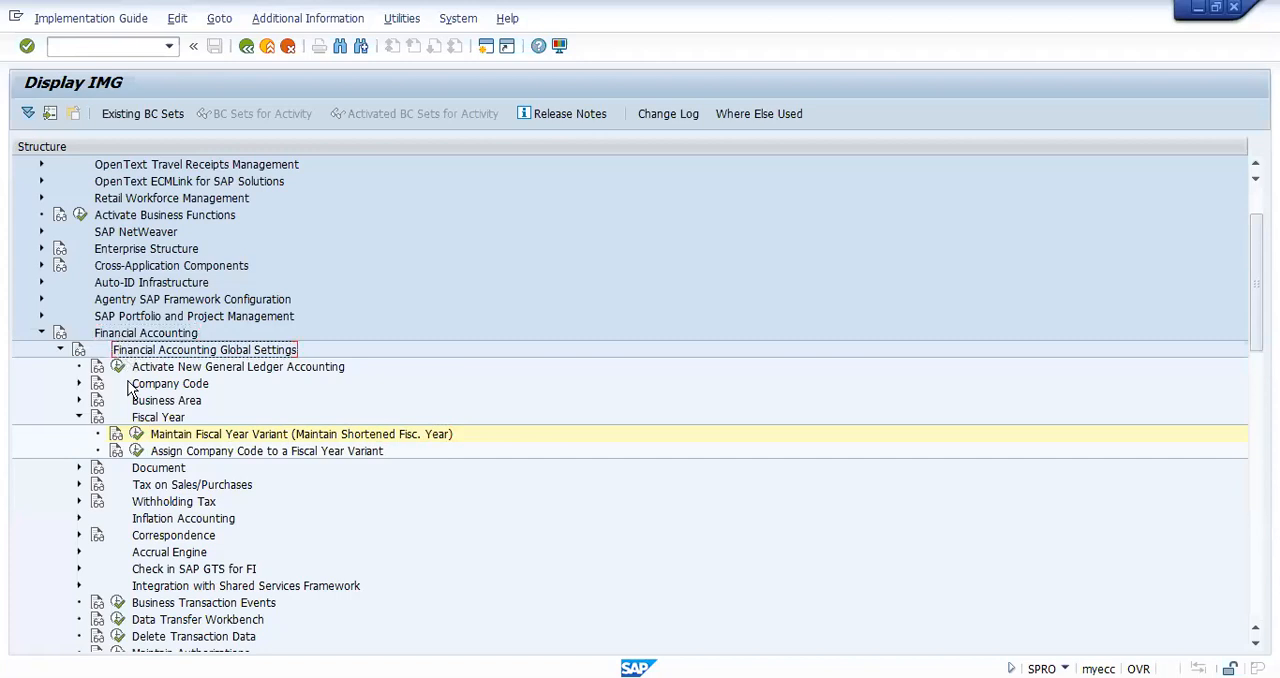
left_click(150, 419)
left_click(186, 438)
left_click(138, 436)
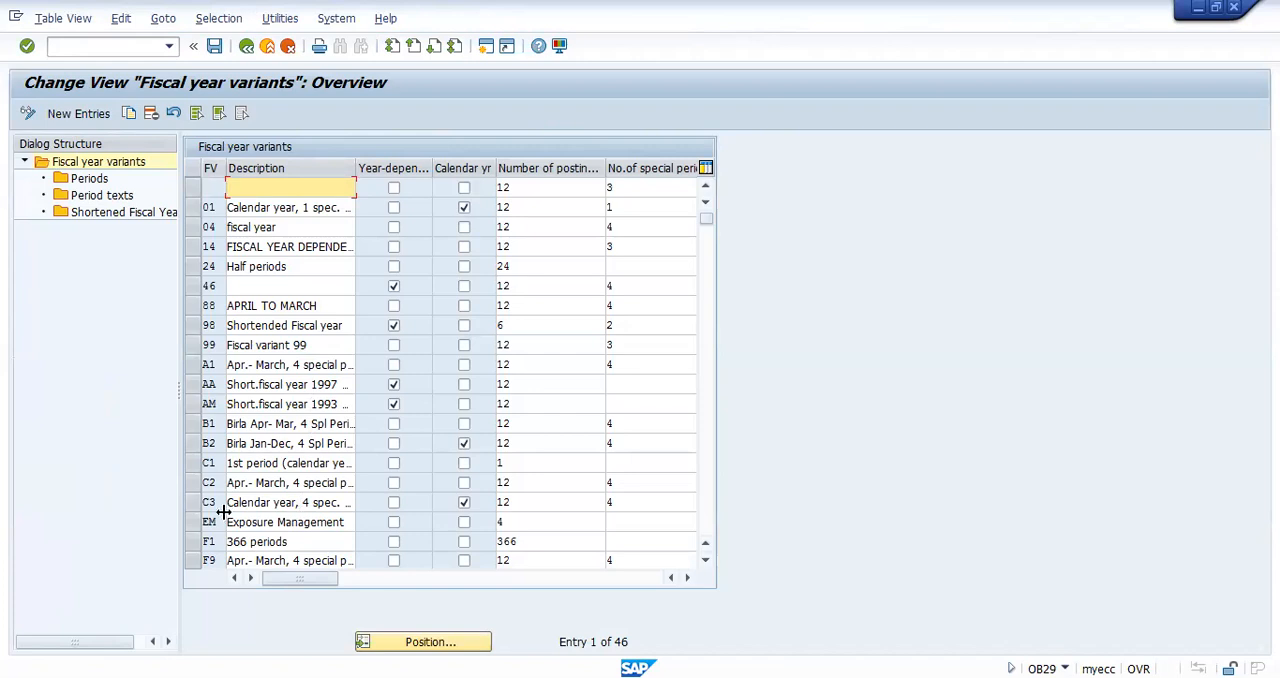
Step: Create a new fiscal year variant entry T9 with the description "Non-calender year"
left_click(58, 118)
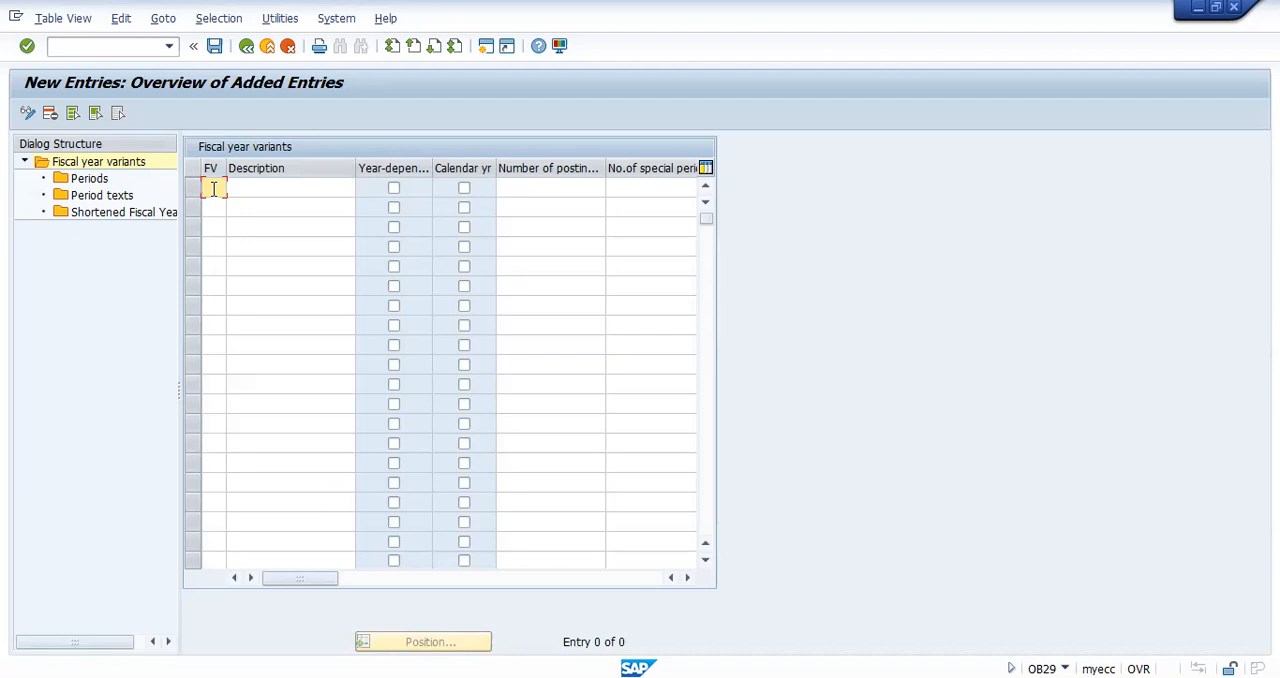
type("T1")
key("Tab")
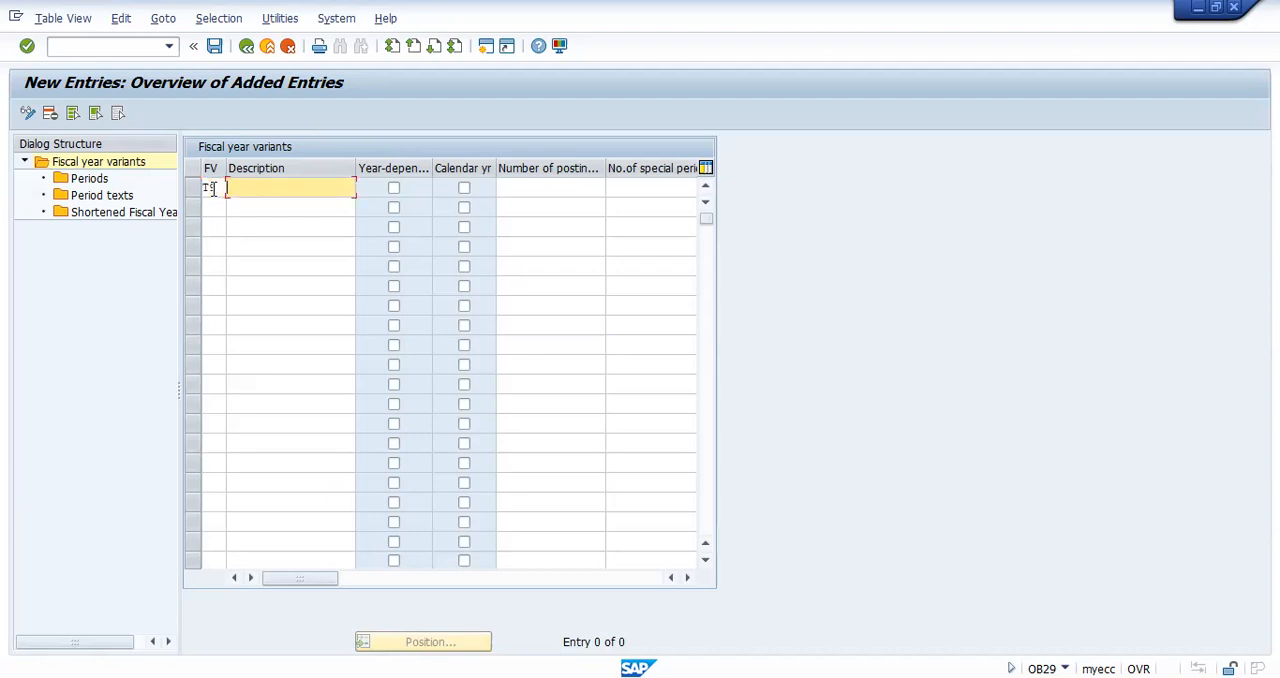
type("Non-calender year")
Step: Set variant T9 to 12 posting periods and 4 special periods
left_click(558, 190)
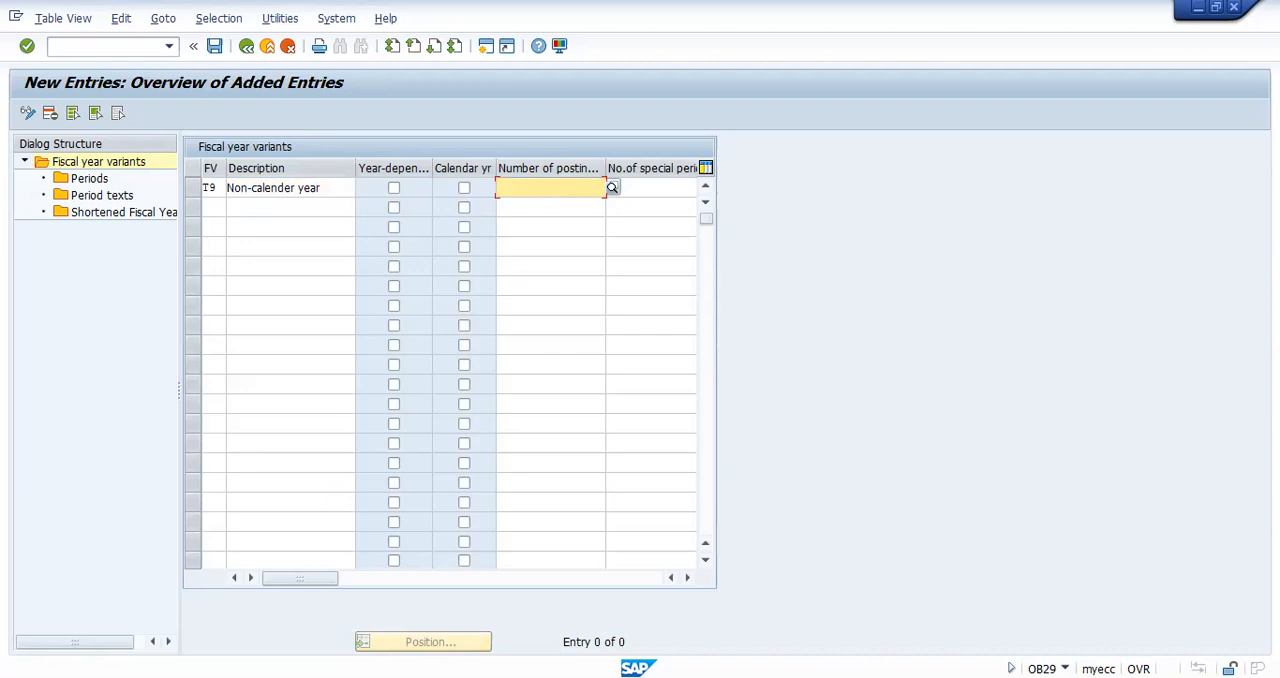
type("12")
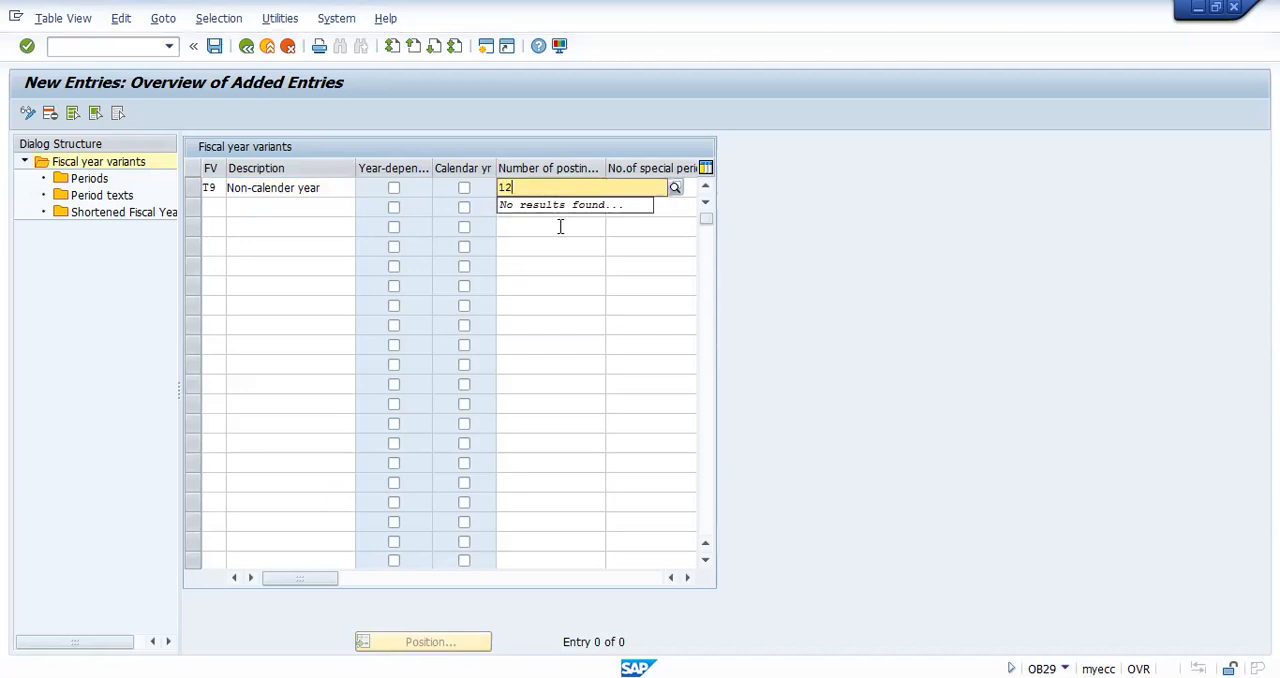
left_click(559, 227)
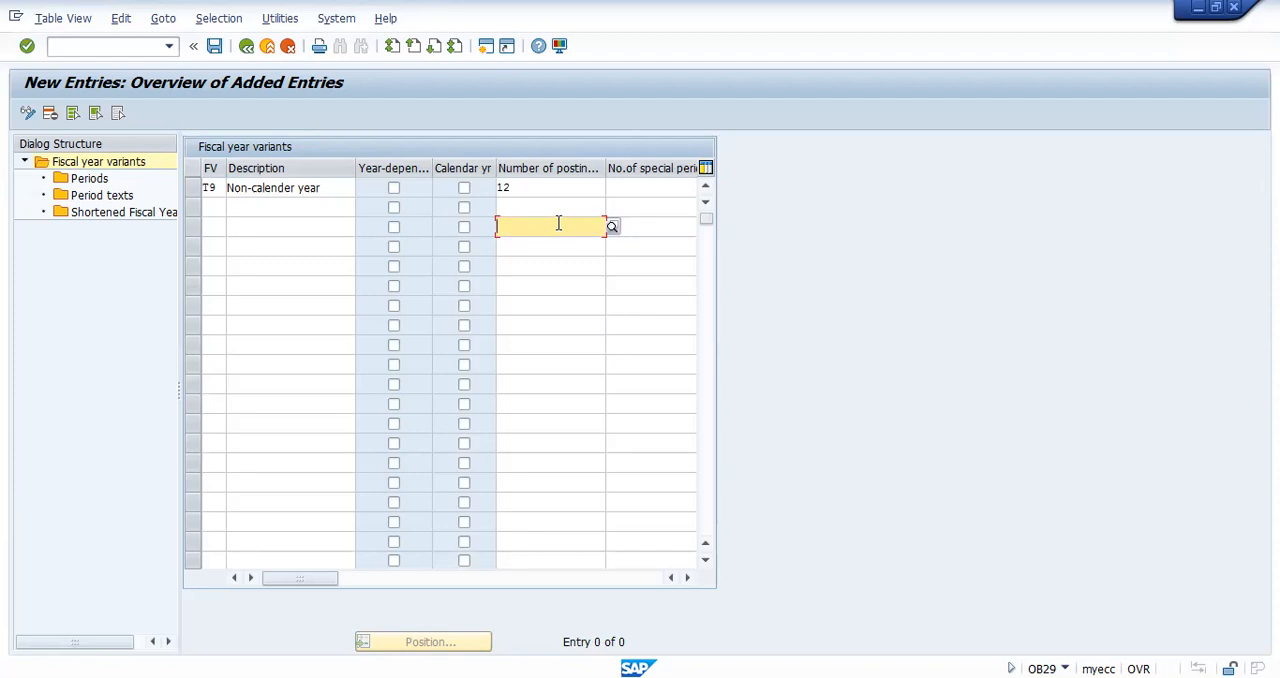
left_click(565, 188)
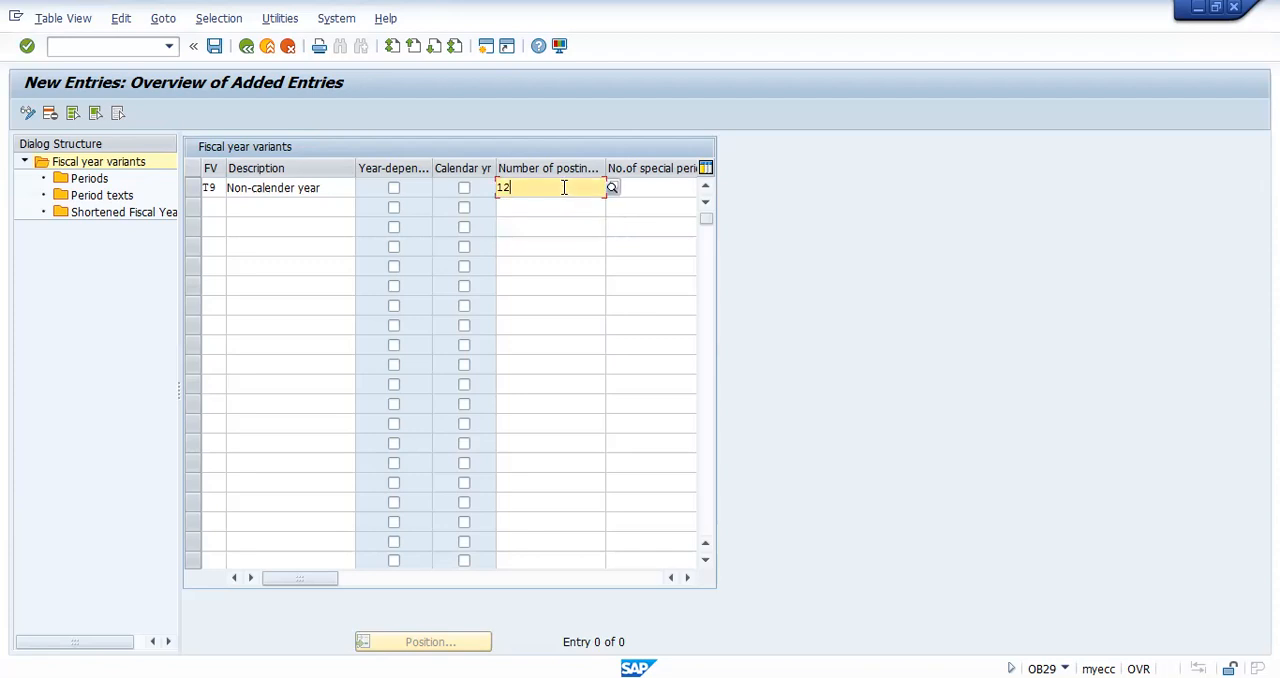
left_click(643, 189)
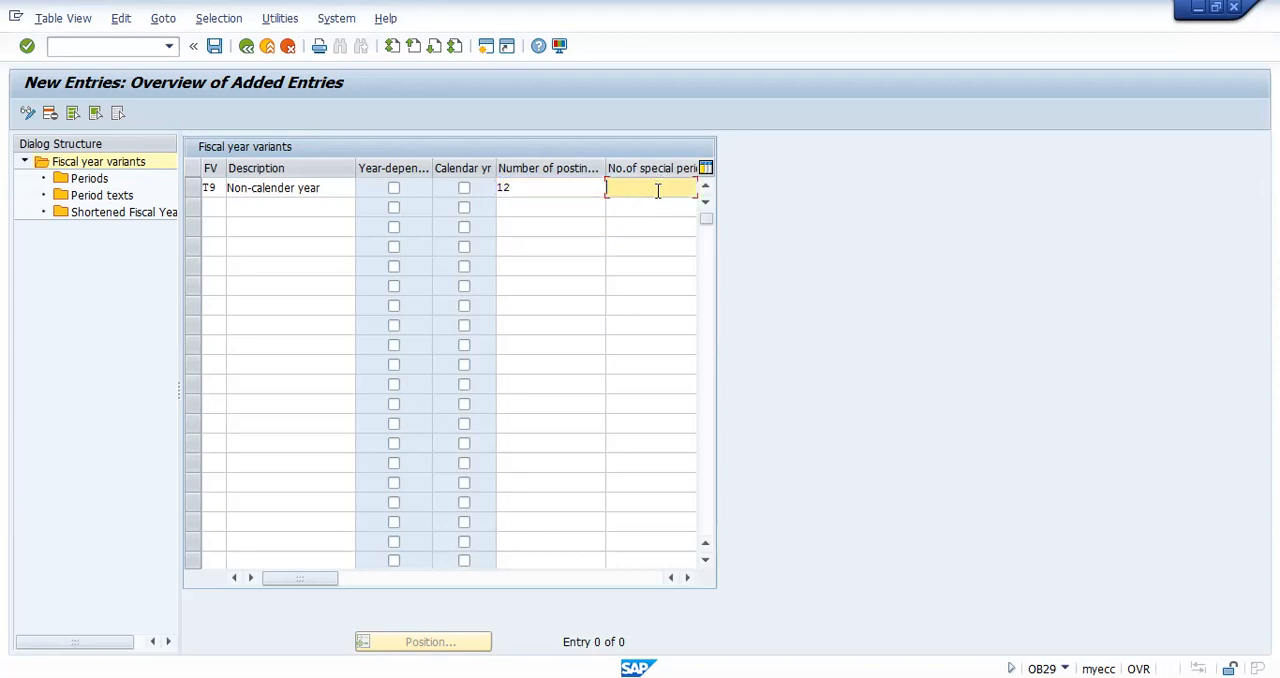
type("4")
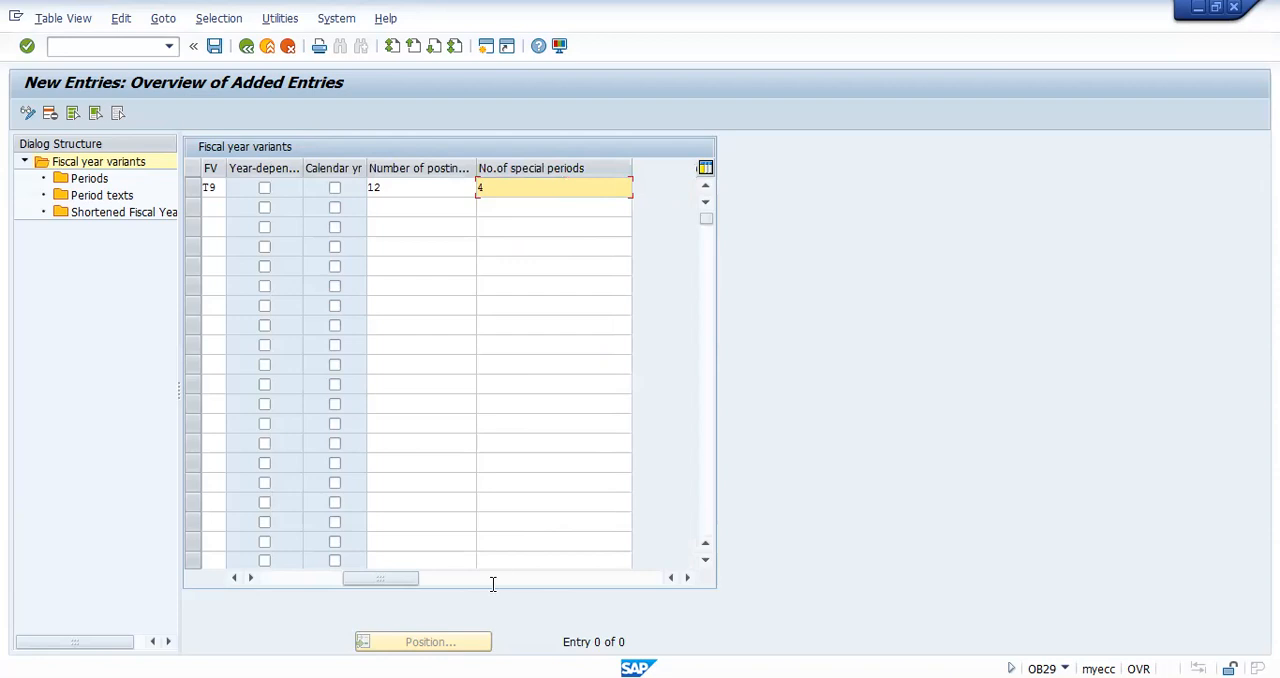
left_click(288, 578)
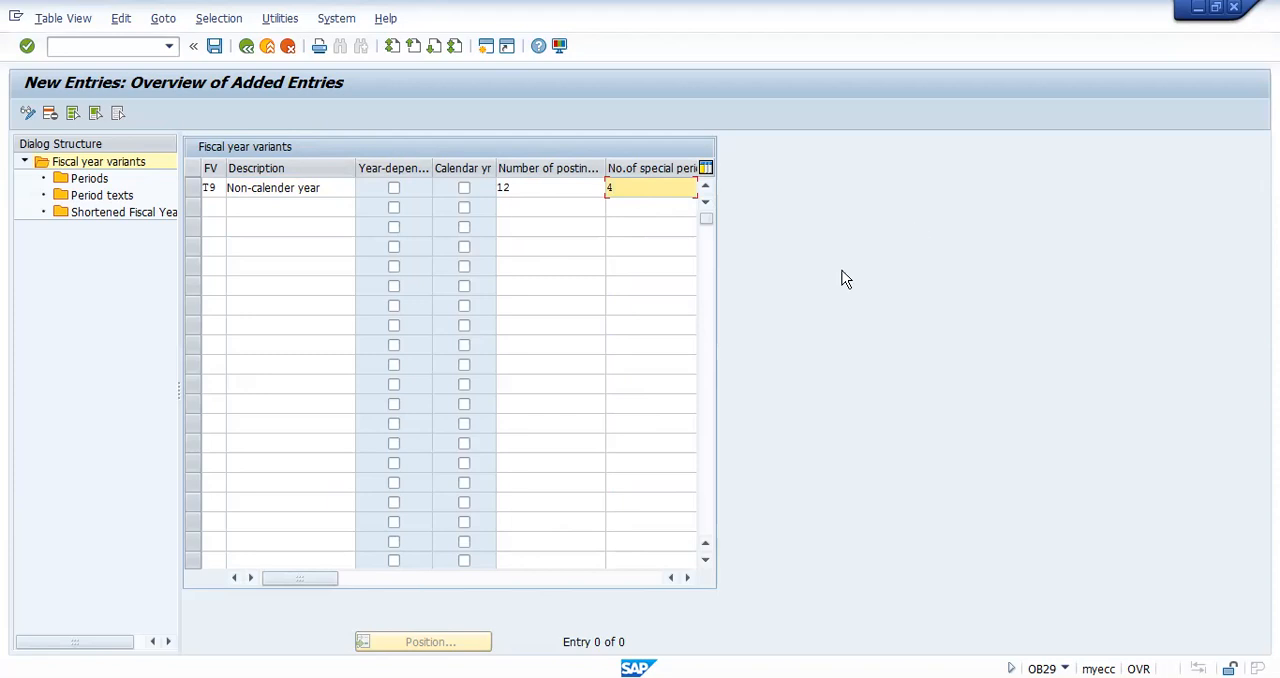
mouse_move(795, 291)
left_mouse_down()
mouse_move(806, 333)
mouse_move(851, 326)
left_mouse_up()
mouse_move(880, 236)
left_mouse_down()
mouse_move(861, 270)
mouse_move(890, 276)
left_mouse_up()
mouse_move(871, 262)
left_mouse_down()
mouse_move(905, 250)
mouse_move(933, 292)
left_mouse_up()
mouse_move(931, 250)
left_mouse_down()
mouse_move(971, 257)
mouse_move(1040, 208)
mouse_move(1050, 256)
mouse_move(794, 226)
mouse_move(863, 357)
mouse_move(1038, 276)
mouse_move(1062, 230)
left_mouse_up()
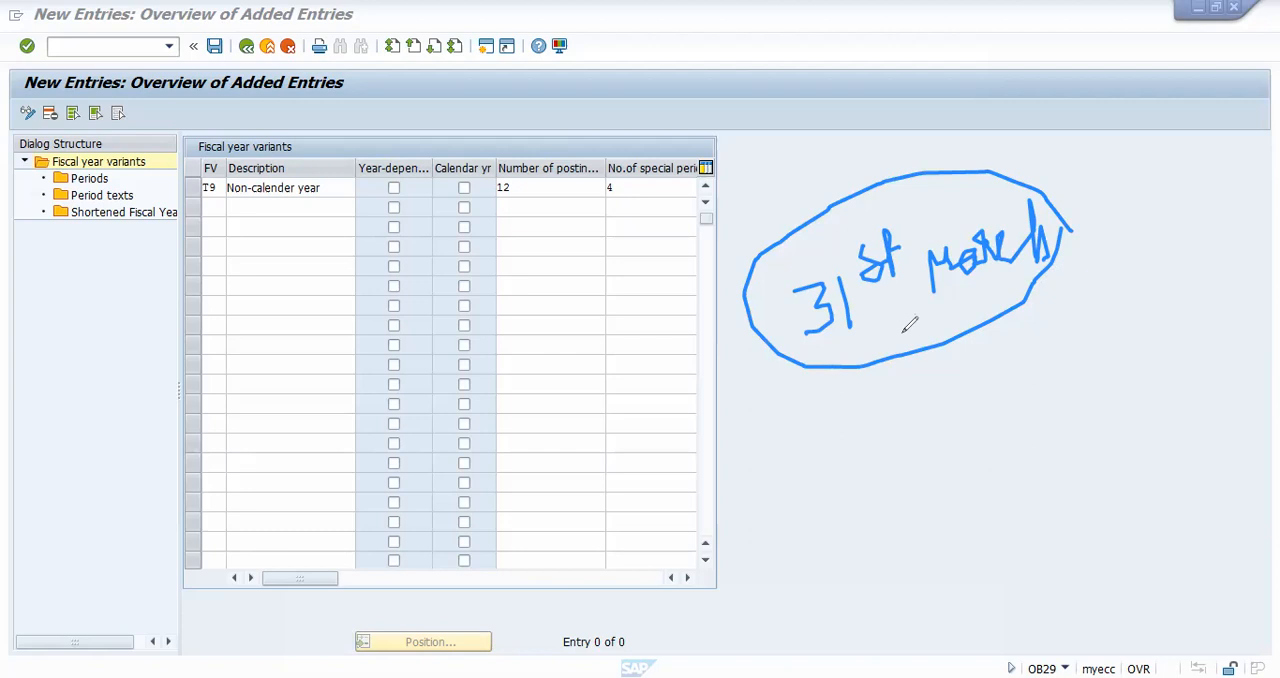
mouse_move(740, 171)
left_mouse_down()
mouse_move(572, 144)
mouse_move(729, 195)
mouse_move(749, 158)
left_mouse_up()
left_click(622, 182)
left_click_drag(622, 184, 696, 183)
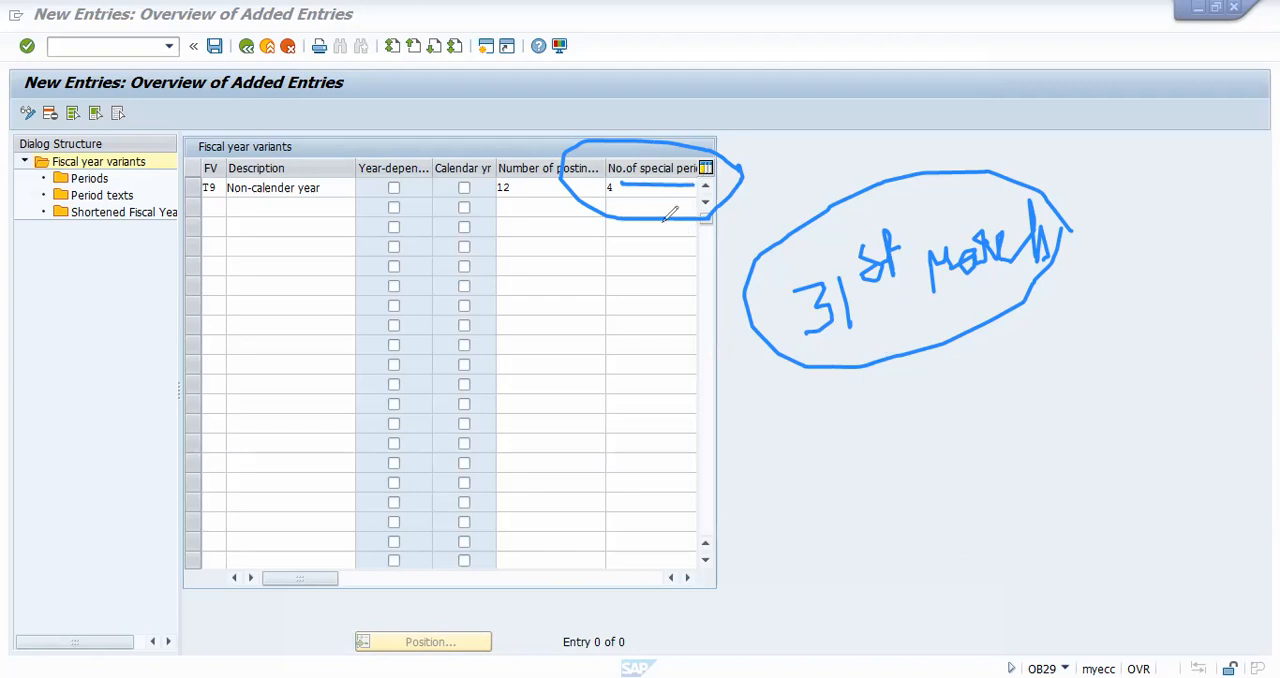
mouse_move(621, 182)
left_mouse_down()
mouse_move(605, 203)
mouse_move(606, 191)
left_mouse_up()
key("e")
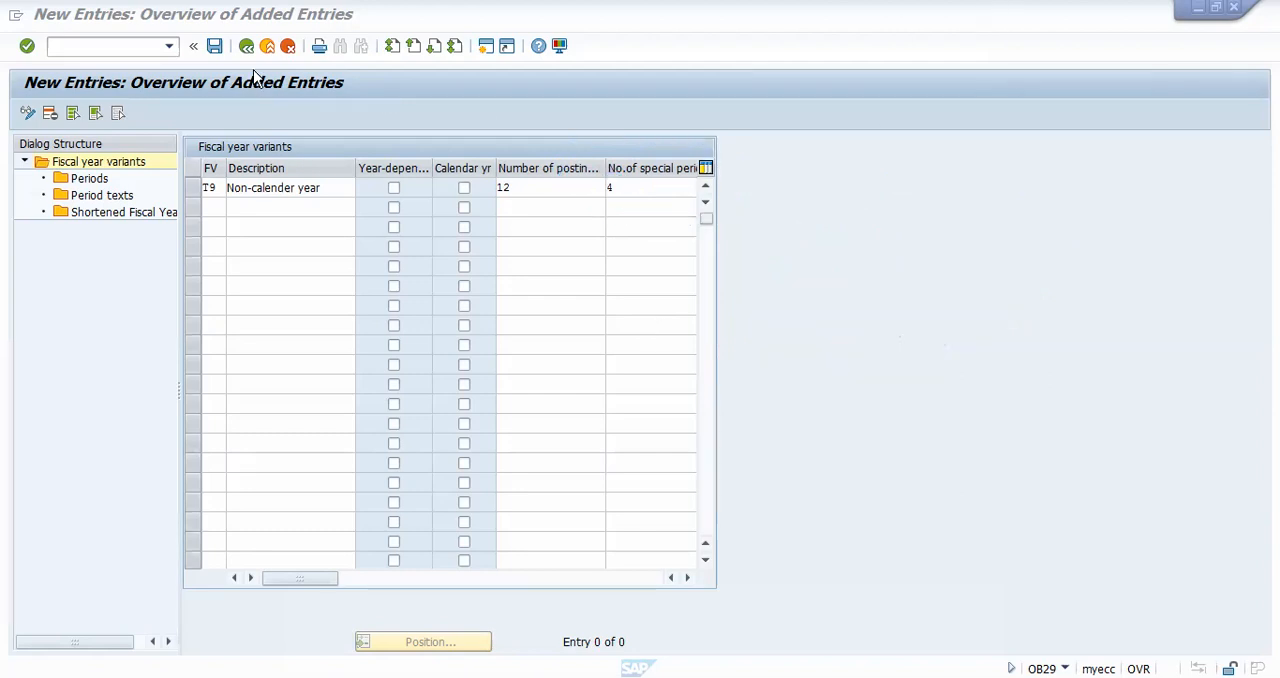
Step: Save the new variant under the proposed customizing request and select the T9 row
left_click(216, 48)
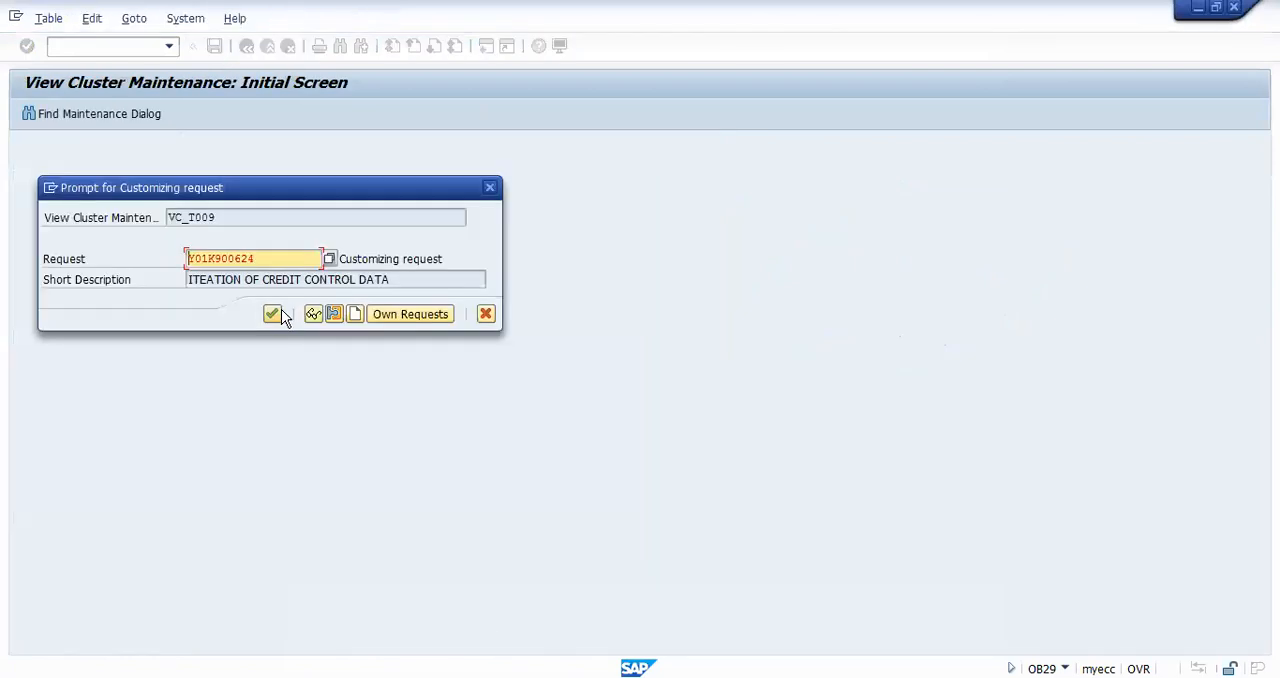
left_click(272, 314)
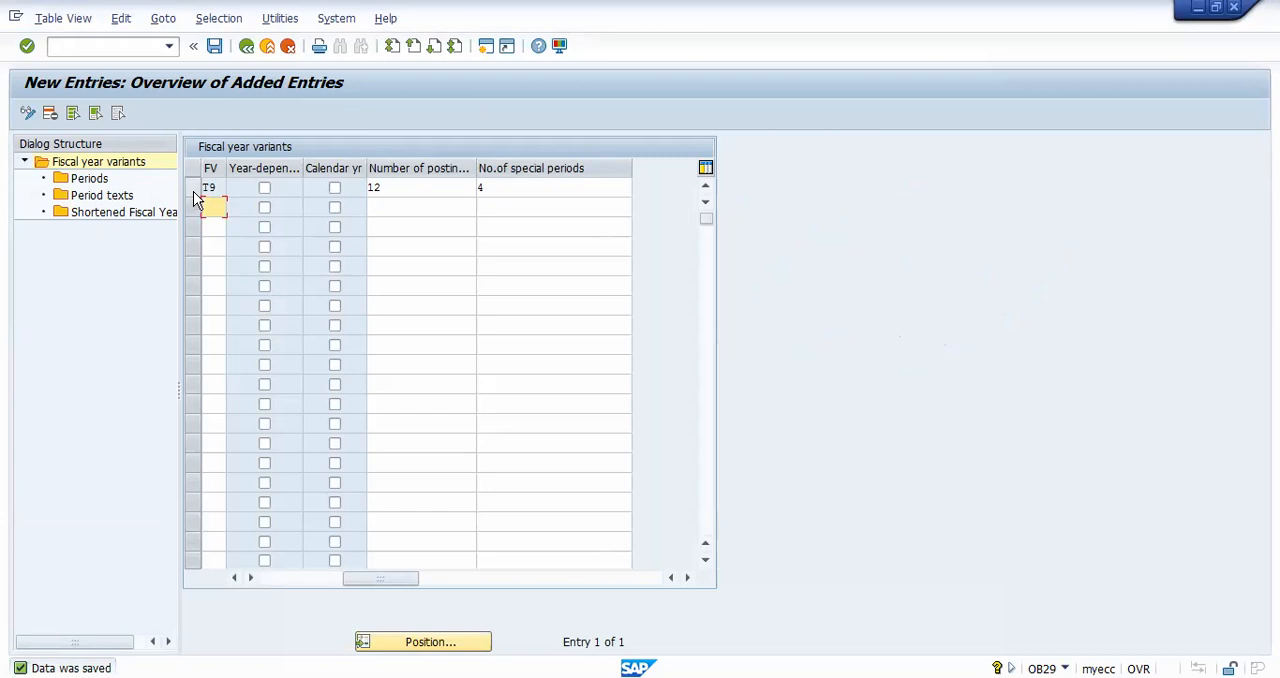
left_click(193, 189)
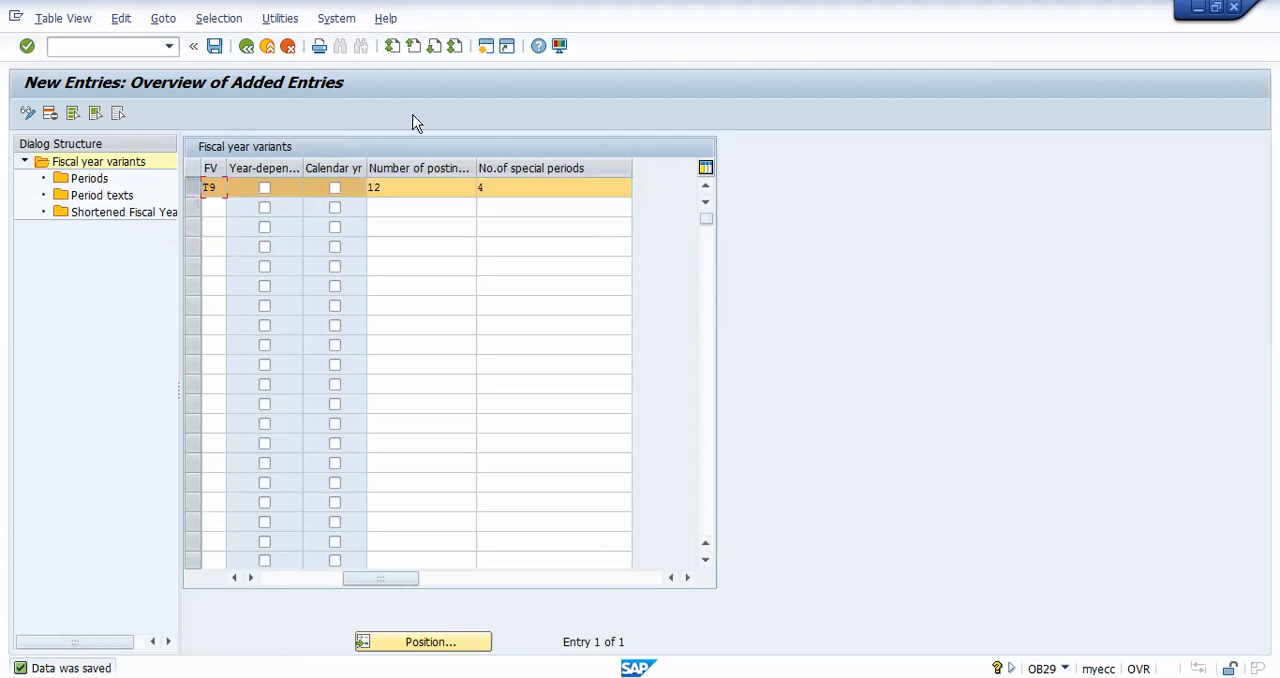
mouse_move(376, 156)
left_mouse_down()
mouse_move(305, 150)
mouse_move(345, 187)
mouse_move(372, 162)
left_mouse_up()
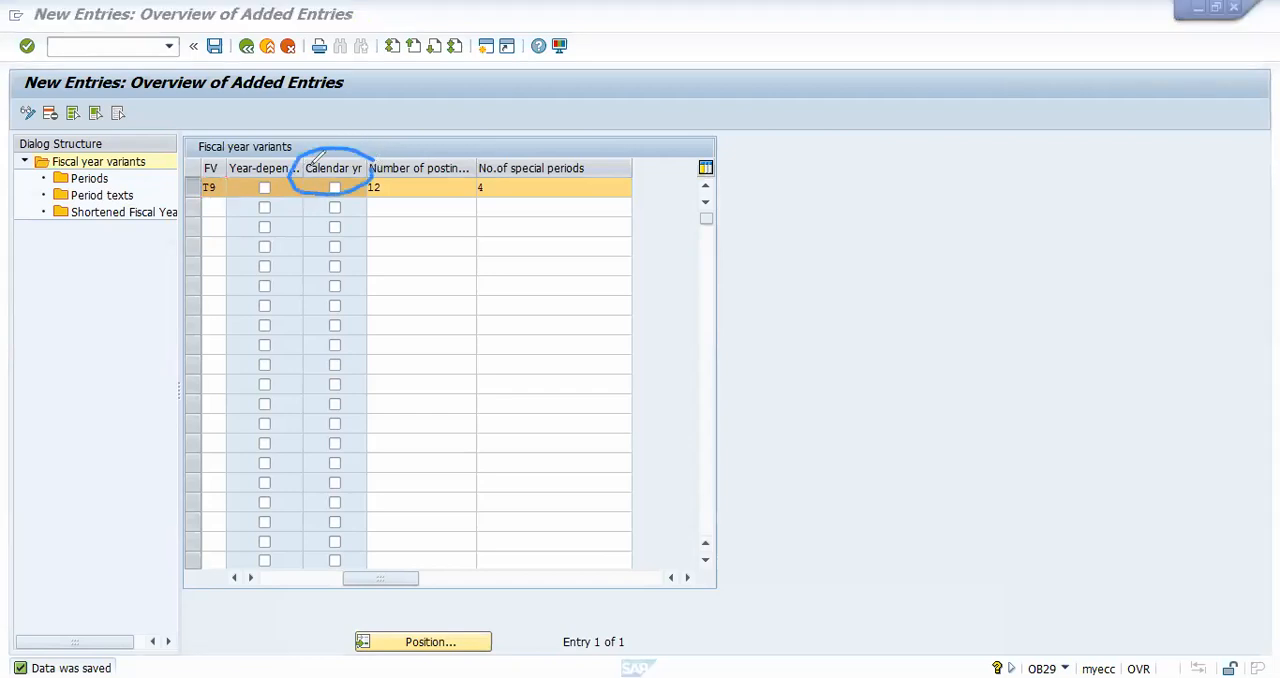
mouse_move(205, 147)
left_mouse_down()
mouse_move(268, 186)
mouse_move(312, 158)
left_mouse_up()
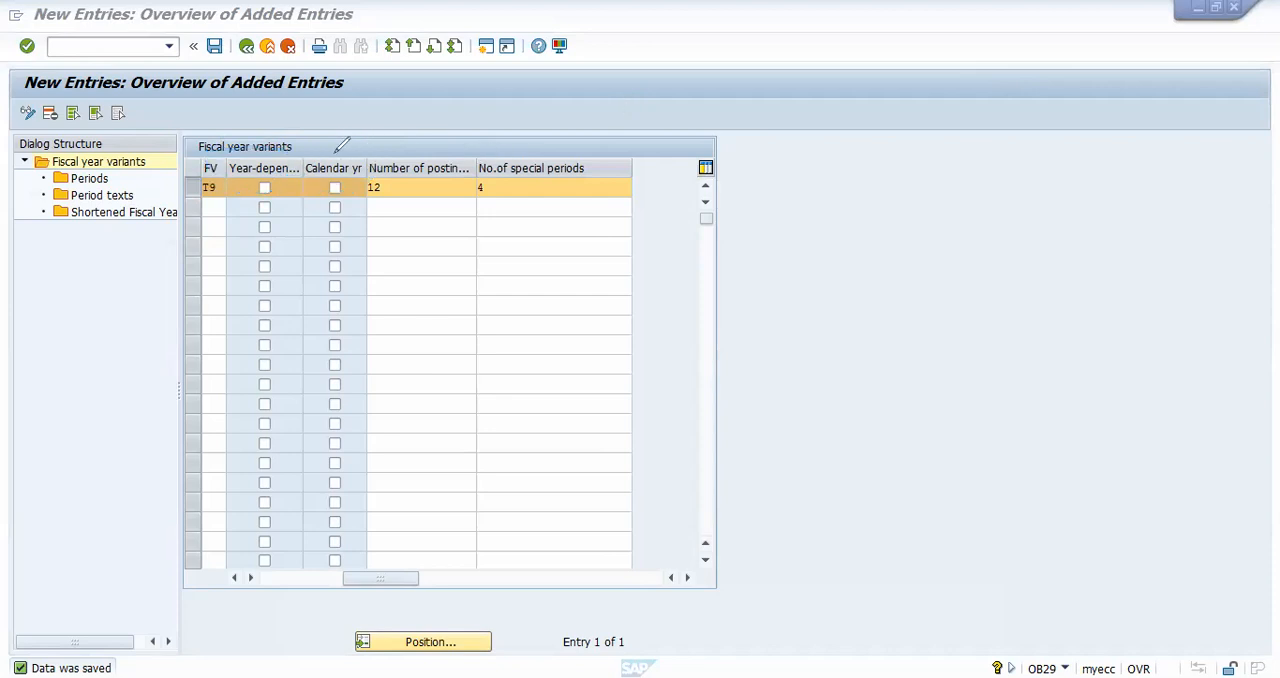
left_click_drag(330, 157, 388, 115)
left_click_drag(331, 188, 347, 181)
left_click_drag(405, 190, 366, 196)
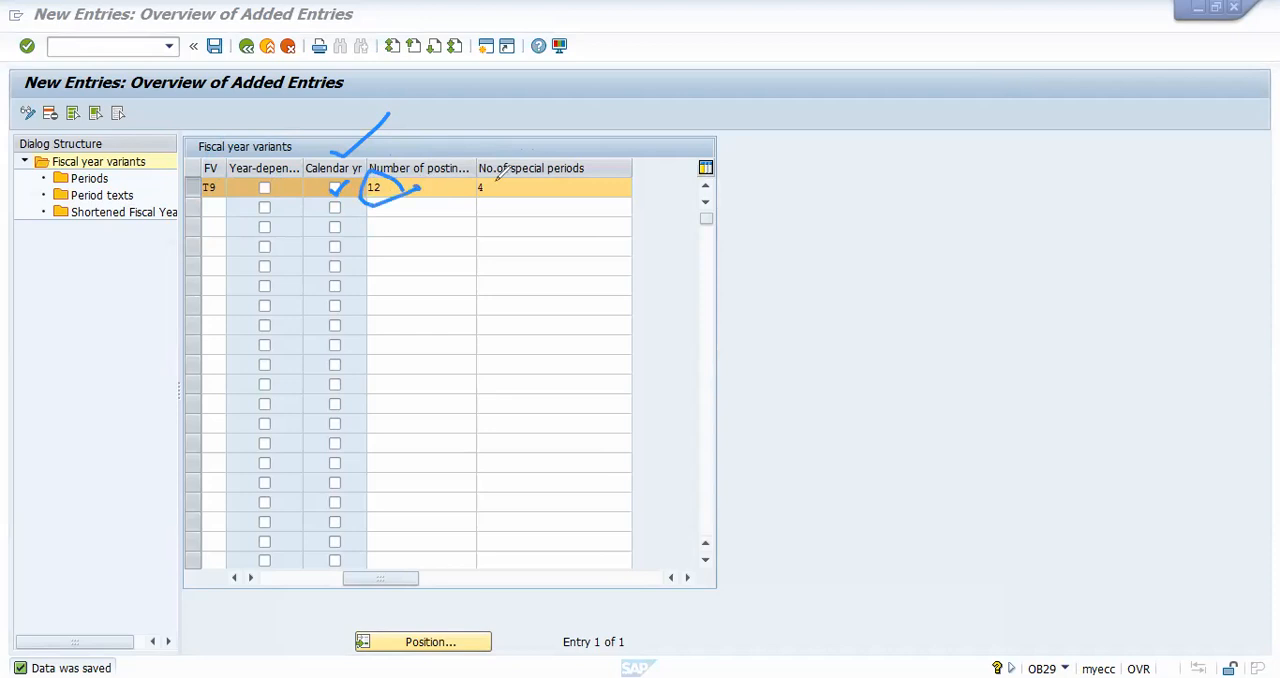
left_click_drag(490, 172, 506, 186)
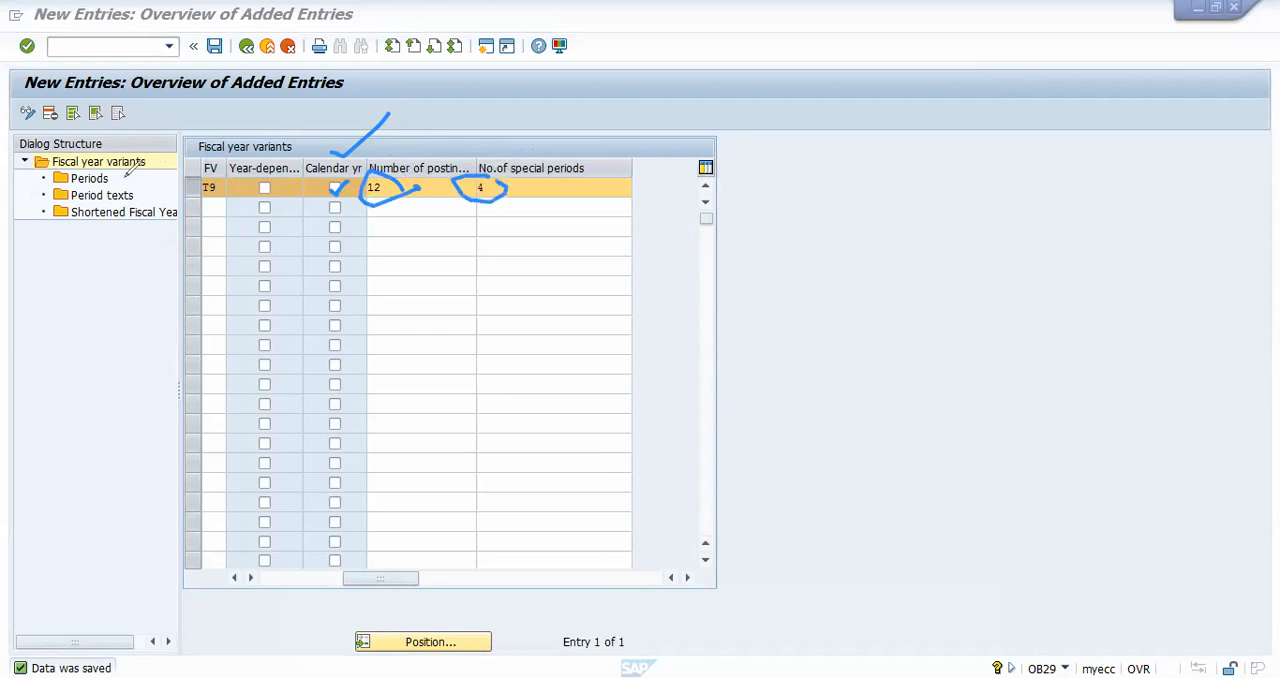
left_click_drag(118, 180, 173, 147)
key("e")
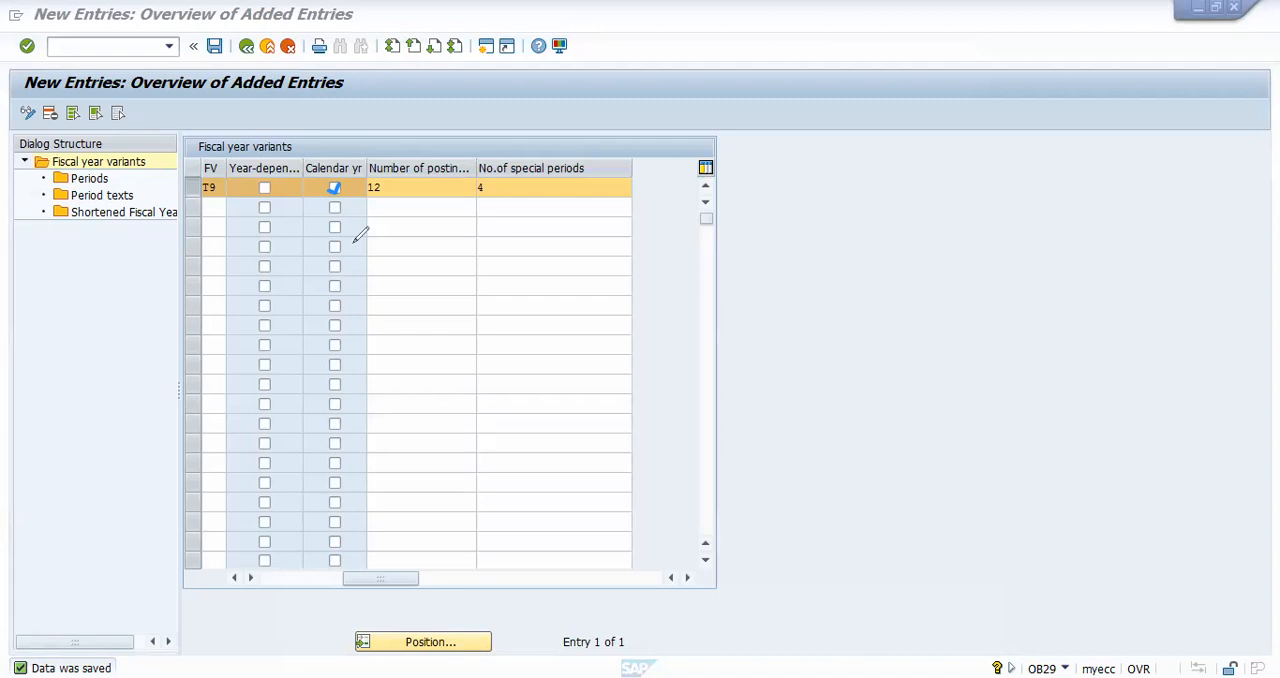
left_click(334, 187)
mouse_move(313, 160)
left_mouse_down()
mouse_move(268, 138)
mouse_move(228, 168)
mouse_move(305, 178)
mouse_move(313, 150)
left_mouse_up()
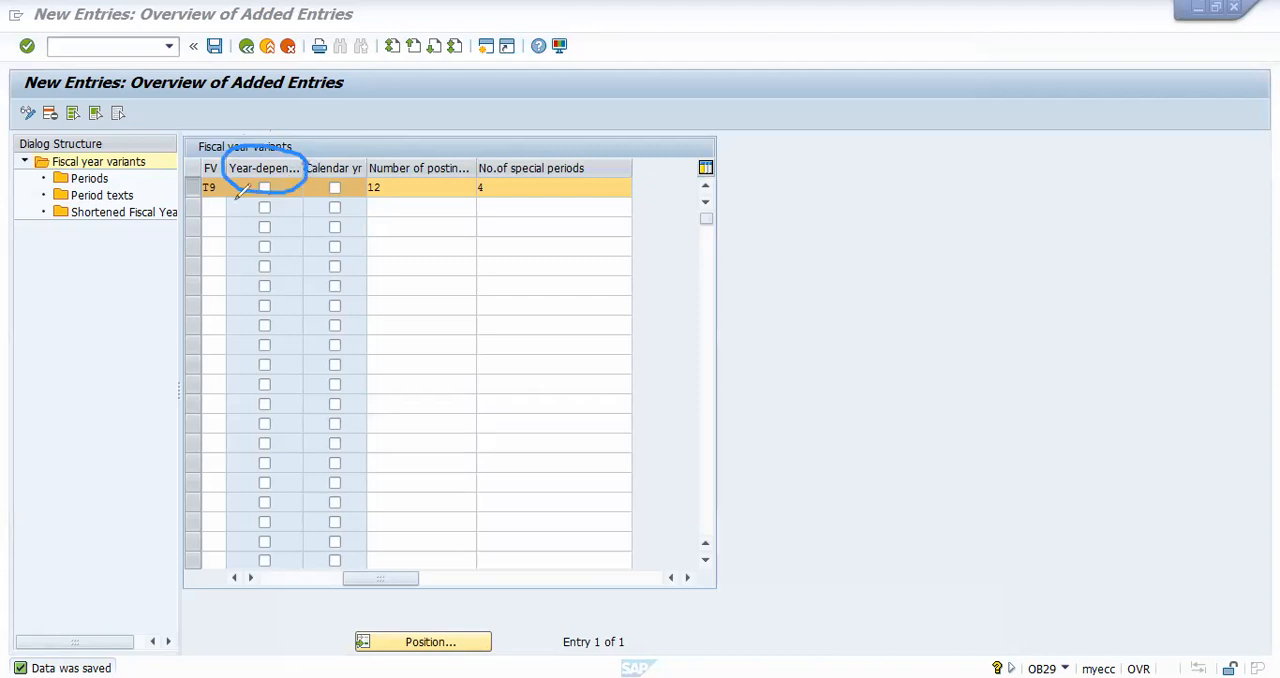
mouse_move(68, 230)
left_mouse_down()
mouse_move(170, 229)
mouse_move(247, 186)
left_mouse_up()
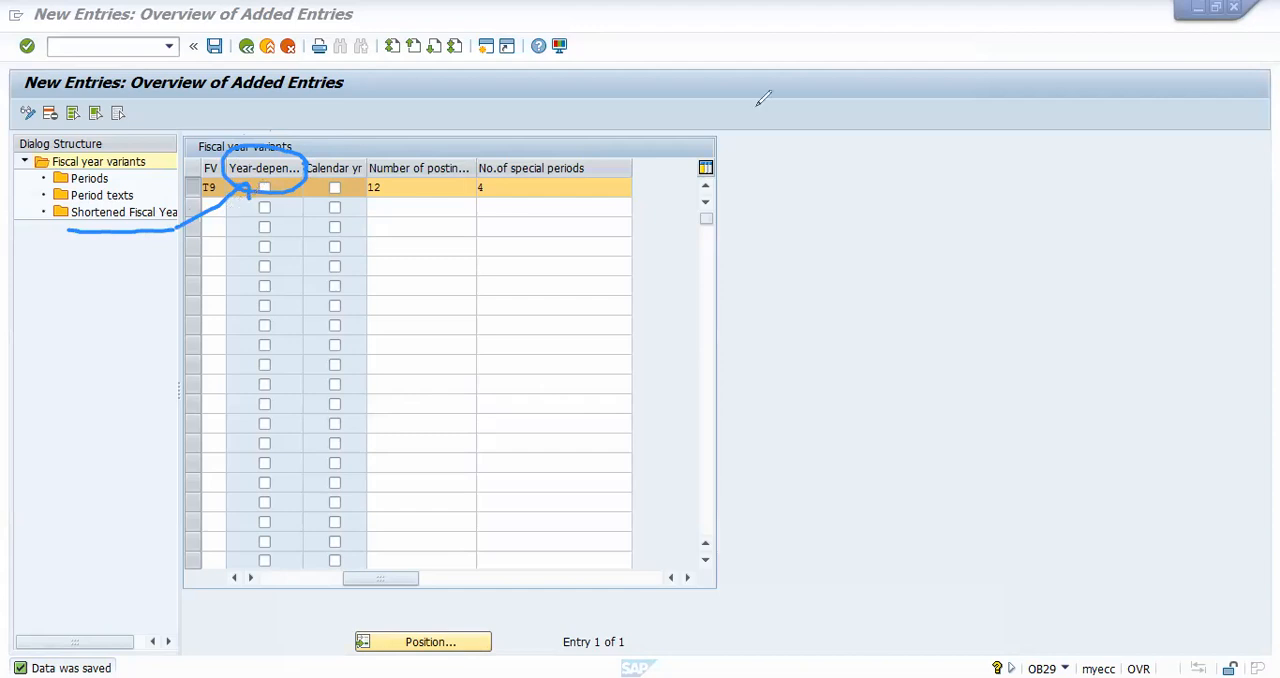
key("e")
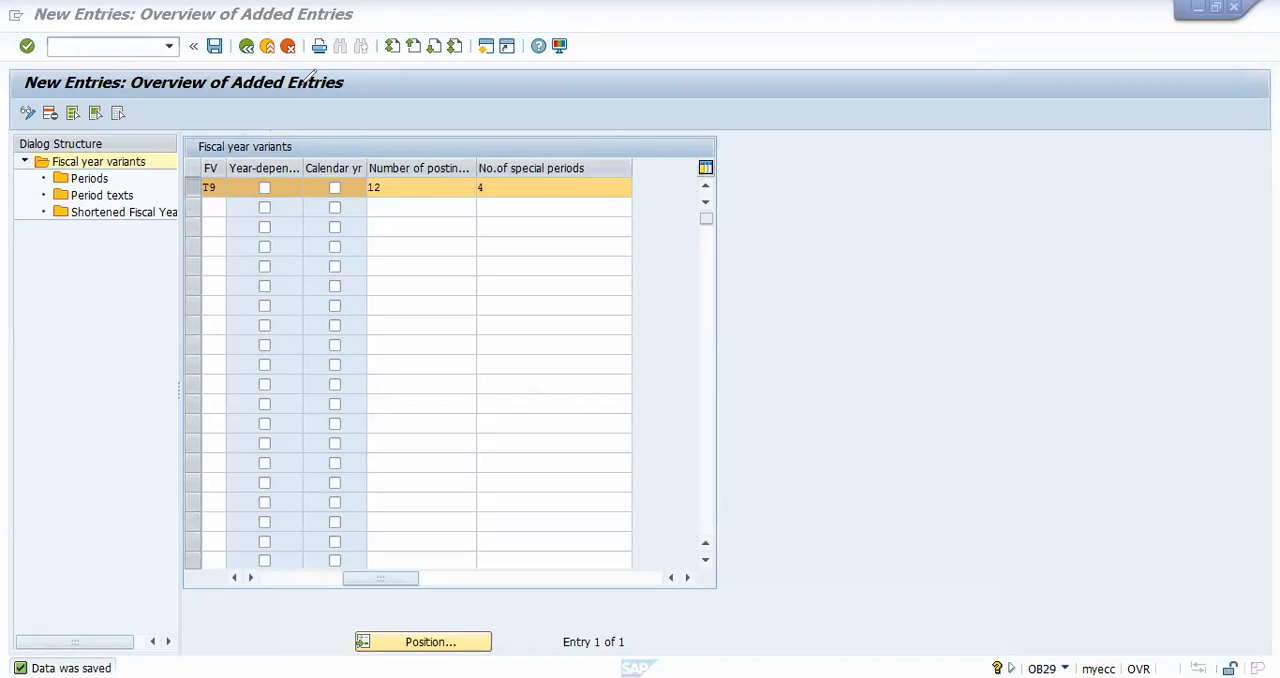
Step: Open the Periods view of variant T9 and start a set of new entries
double_click(92, 180)
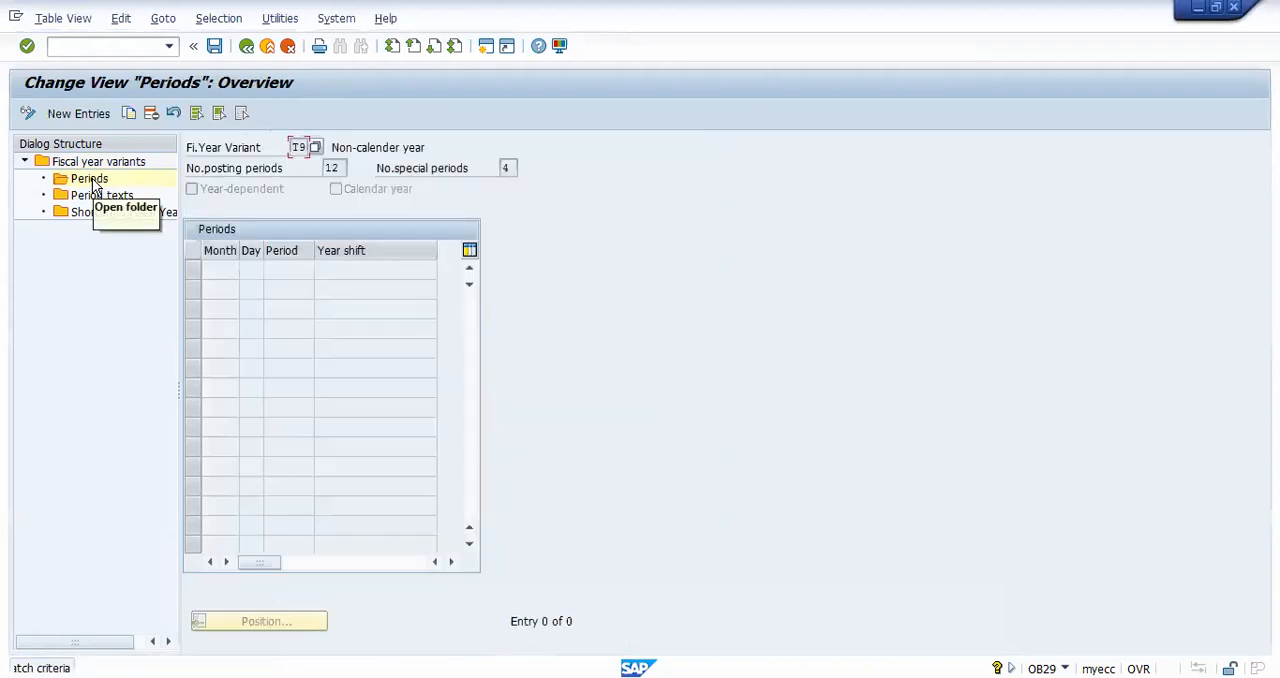
left_click(81, 114)
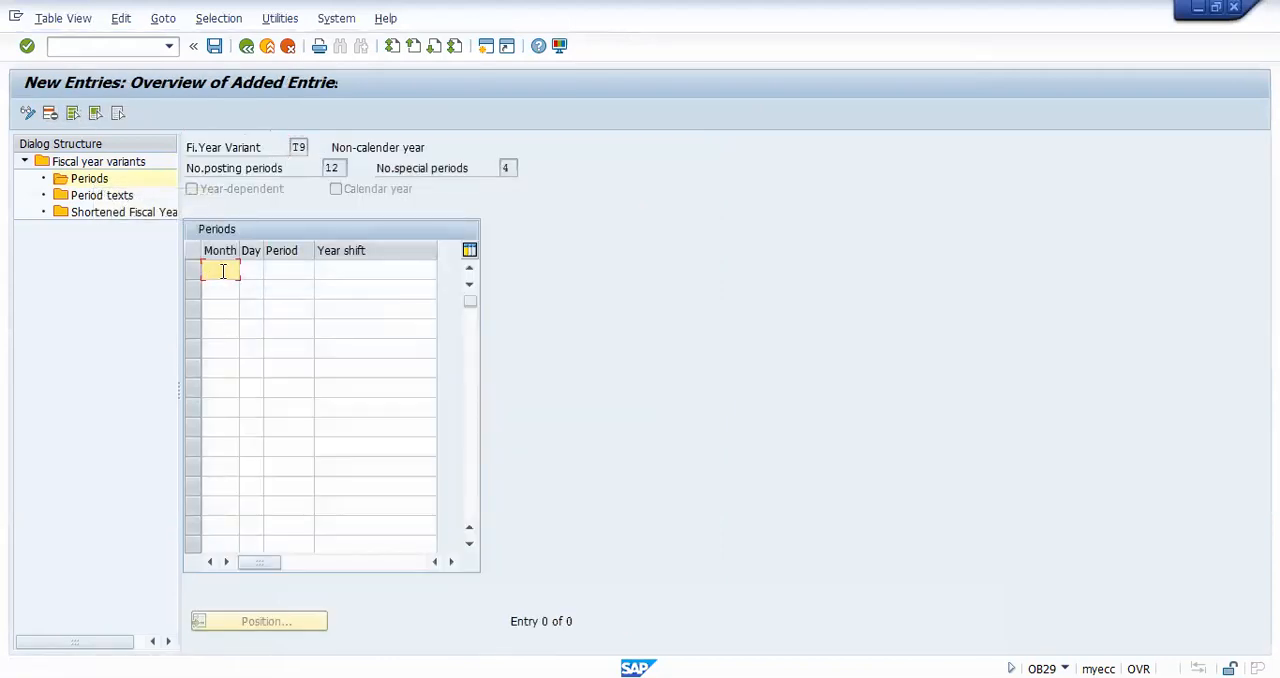
Step: Enter months 10, 11, 12 and 1 in the first four rows of the periods table
type("1")
key("Down")
key("Return")
key("BackSpace")
type("0")
key("Down")
type("11")
key("Down")
type("12")
key("Down")
type("11")
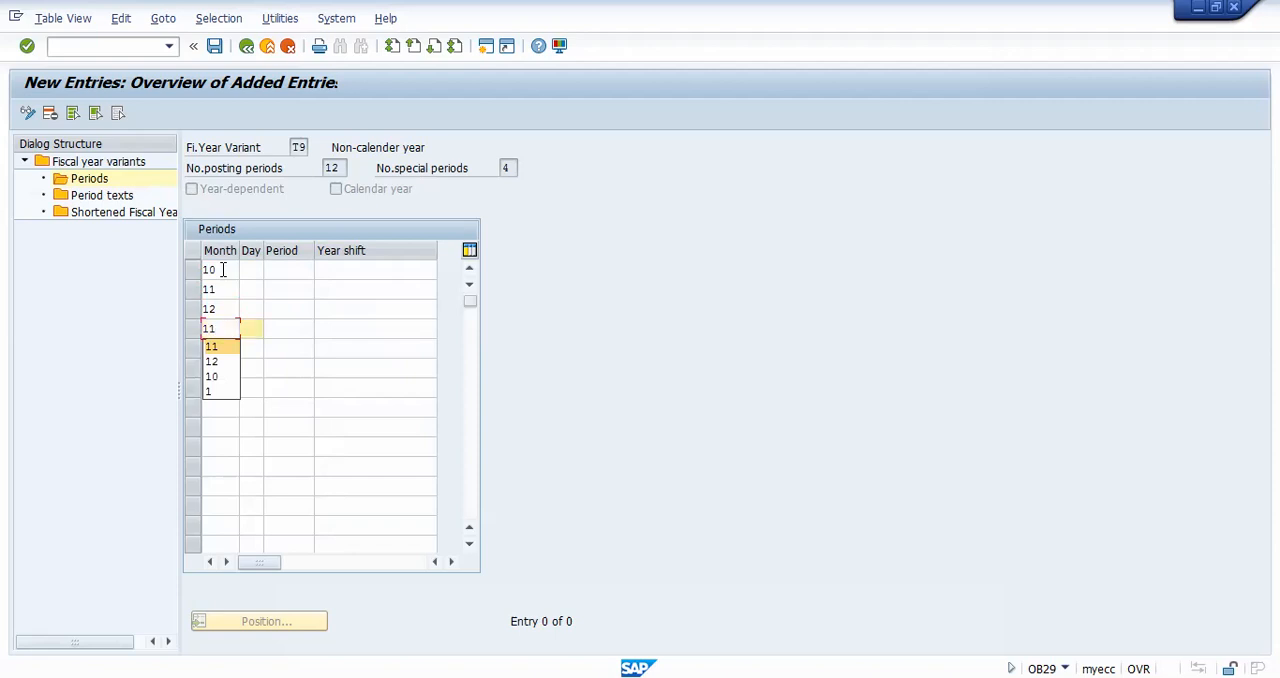
key("Tab")
key("shift+Tab")
type("1")
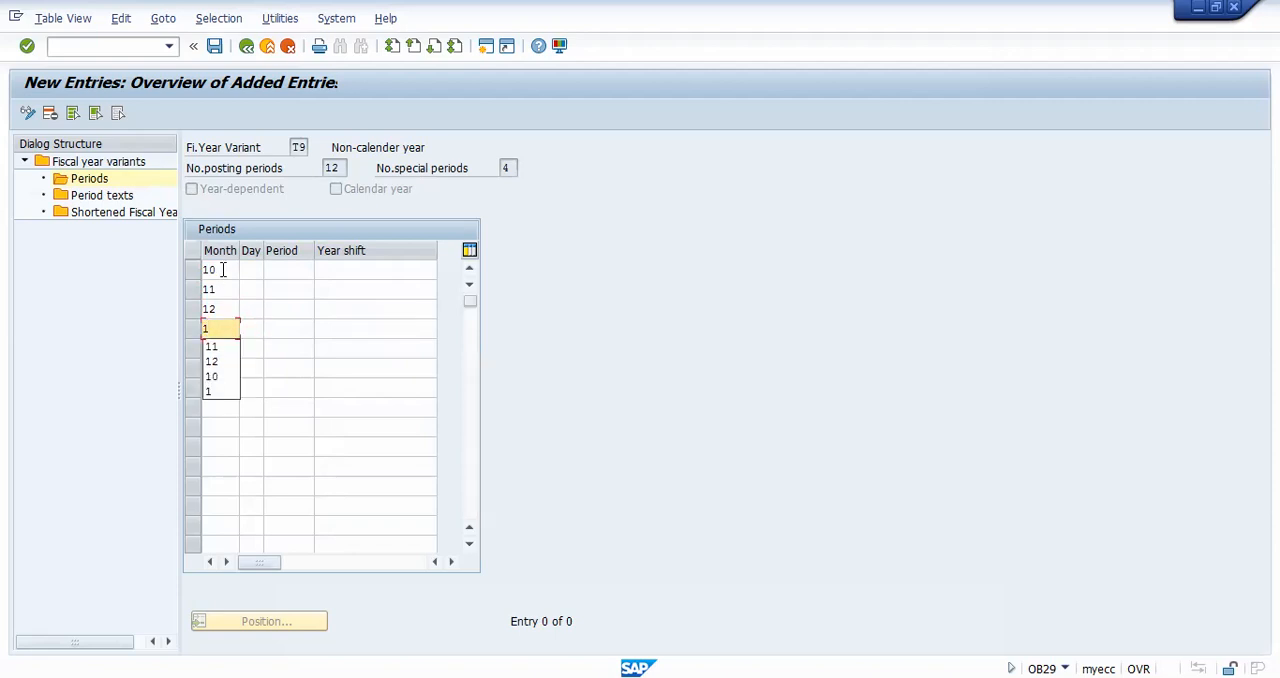
key("Down")
key("Up")
key("Return")
Step: Enter months 2, 3 and 4 in the following three rows of the periods table
key("Down")
type("2")
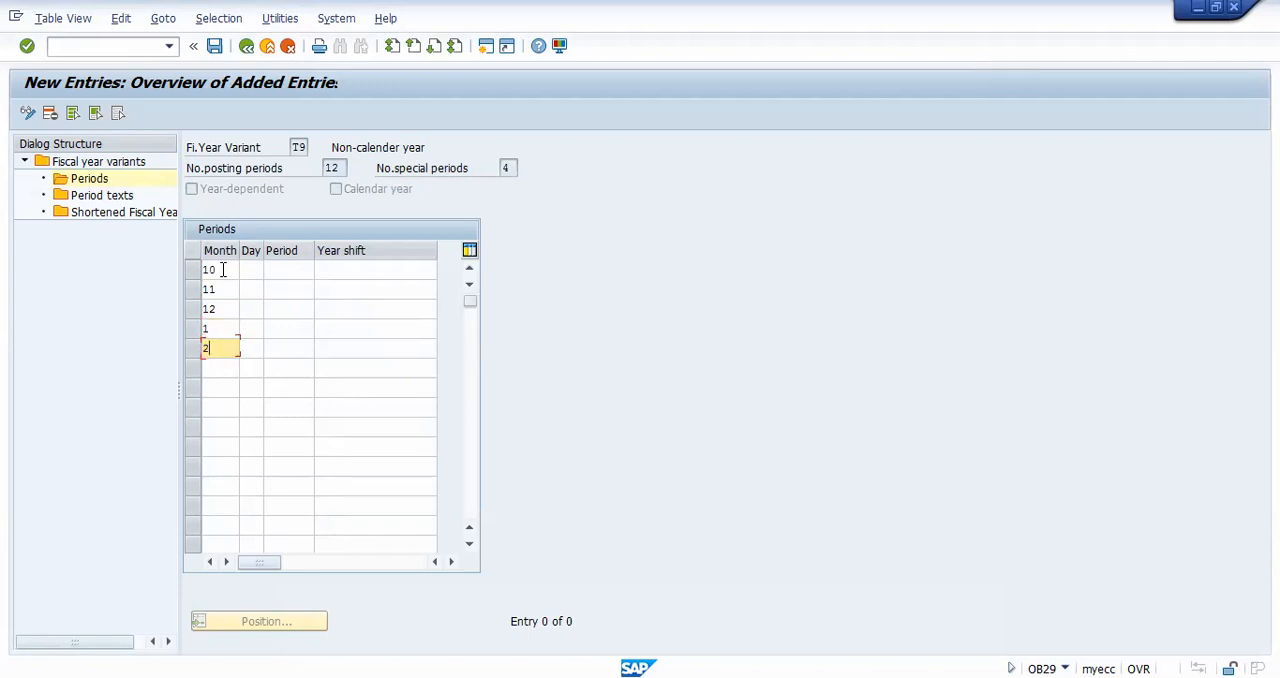
key("Down")
type("3")
key("Down")
type("4")
key("Down")
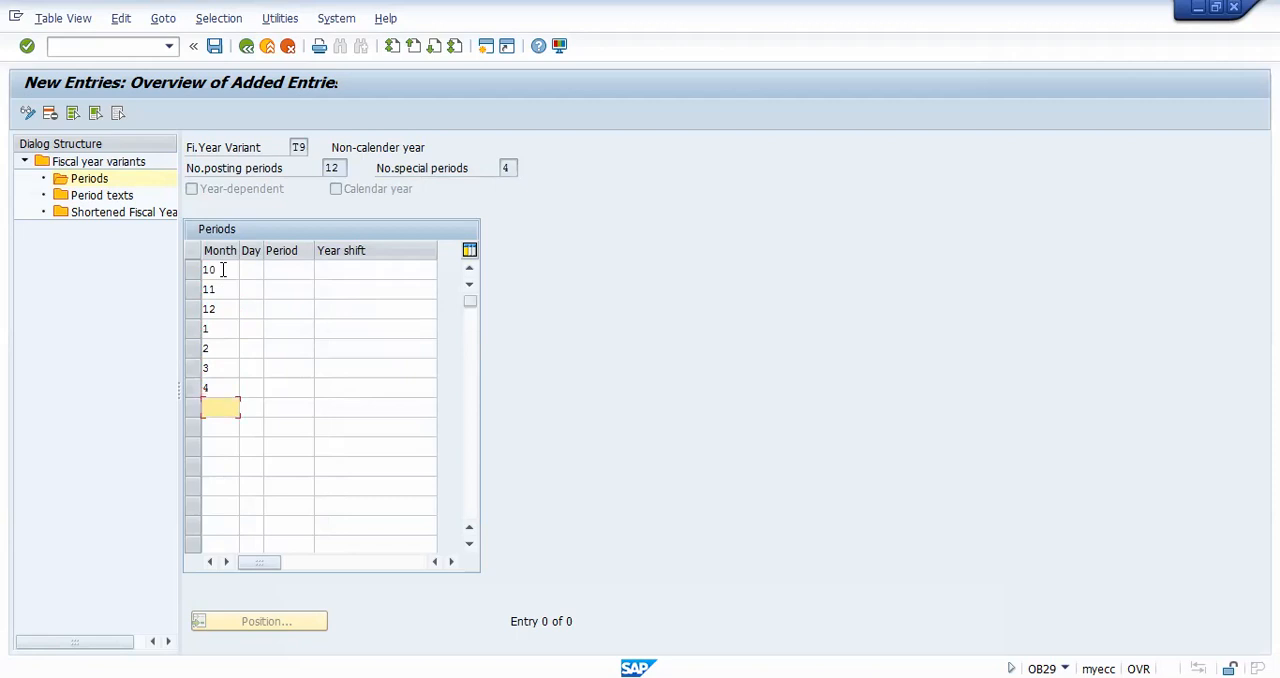
Step: Clear the month entries from the seventh row up to the second row of the periods table
left_click_drag(223, 387, 205, 349)
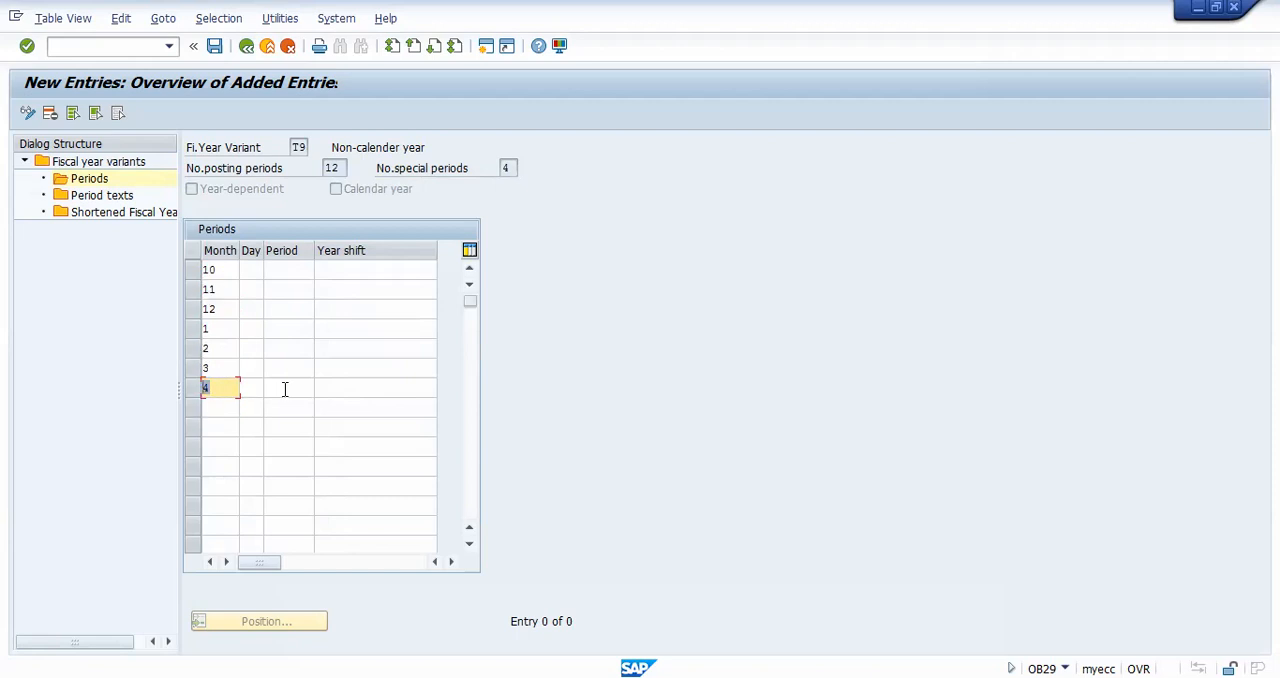
key("Delete")
key("Insert")
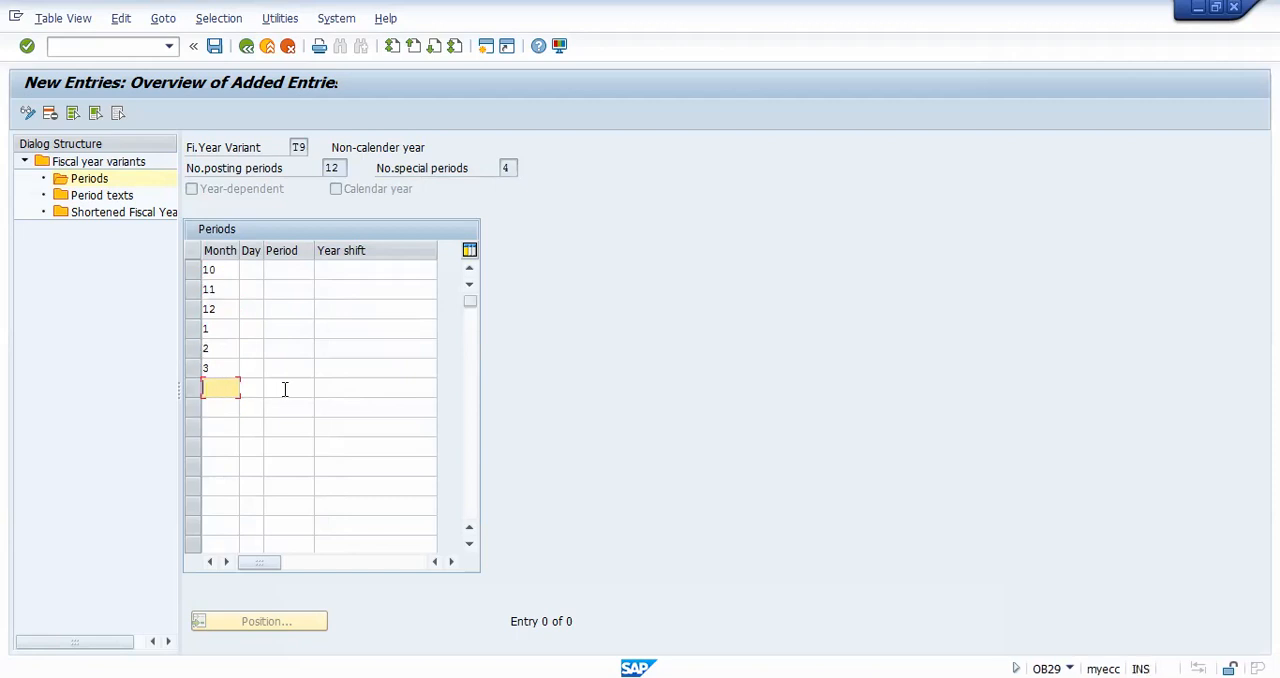
left_click(214, 368)
key("BackSpace")
left_click(221, 349)
key("BackSpace")
left_click(215, 328)
key("BackSpace")
left_click(225, 311)
key("BackSpace")
key("BackSpace")
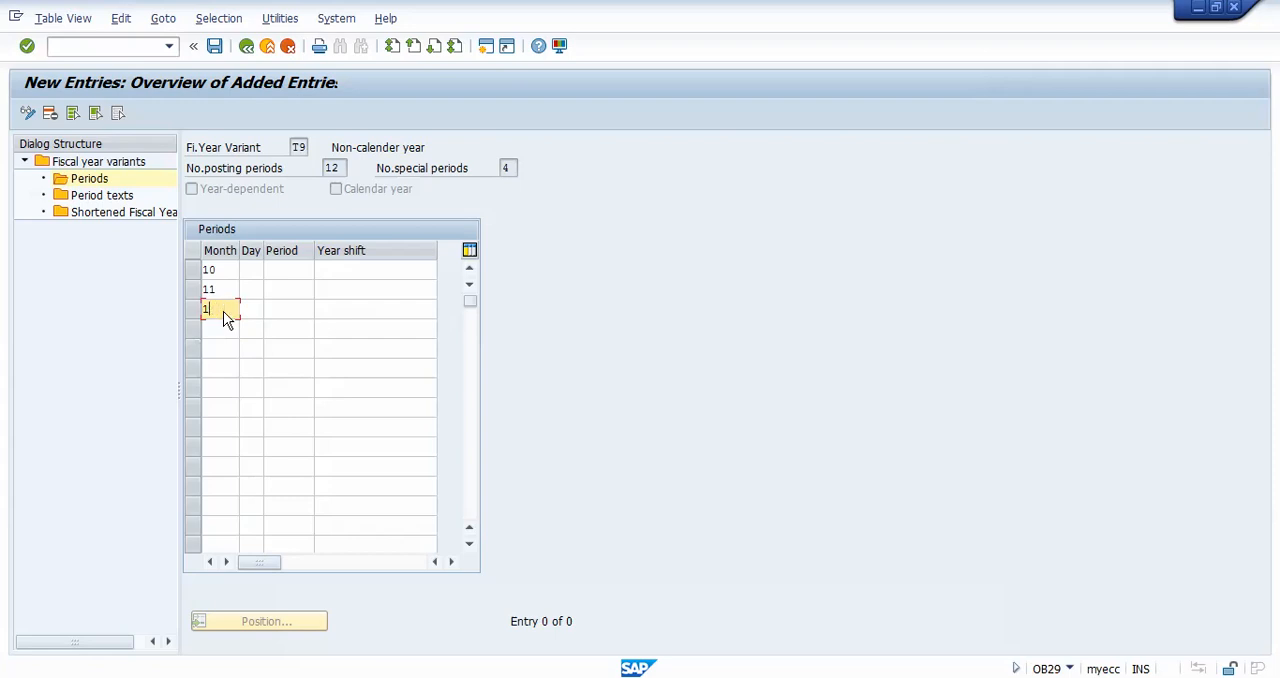
left_click(228, 291)
key("BackSpace")
Step: Replace the first row's month with 1 and enter months 2, 3 and 4 in the following rows
key("BackSpace")
left_click(228, 270)
key("BackSpace")
left_click(225, 289)
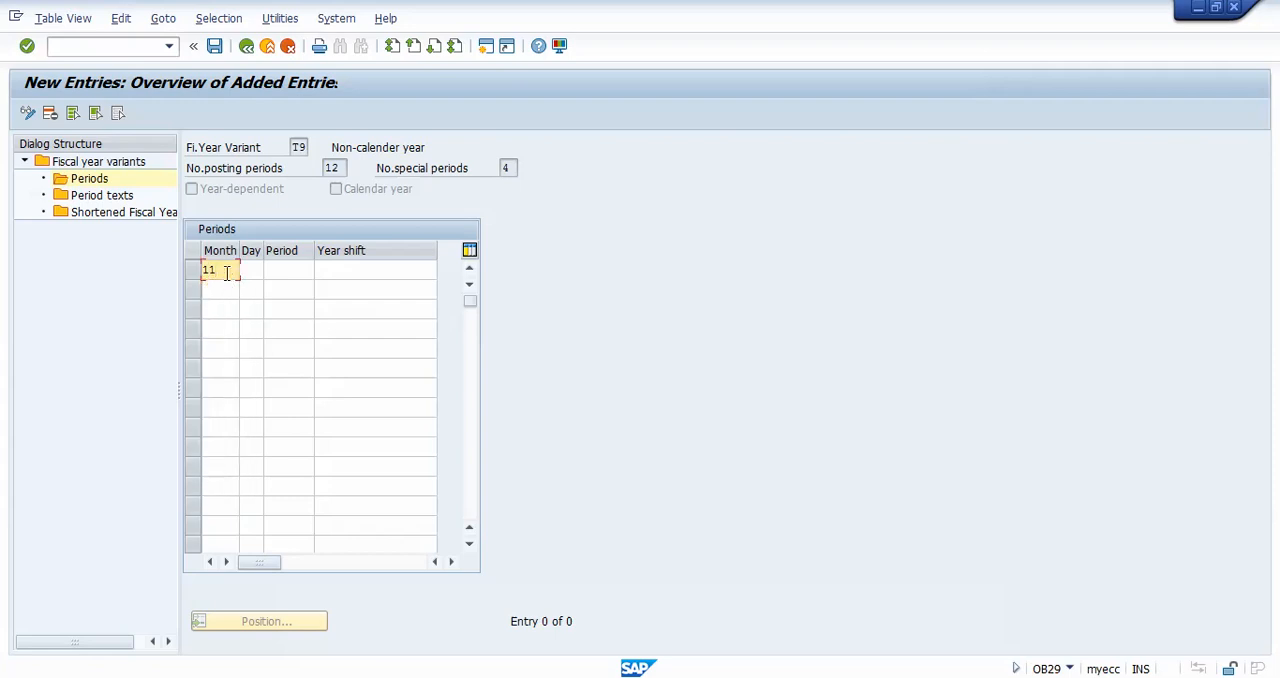
left_click(229, 332)
left_click(225, 293)
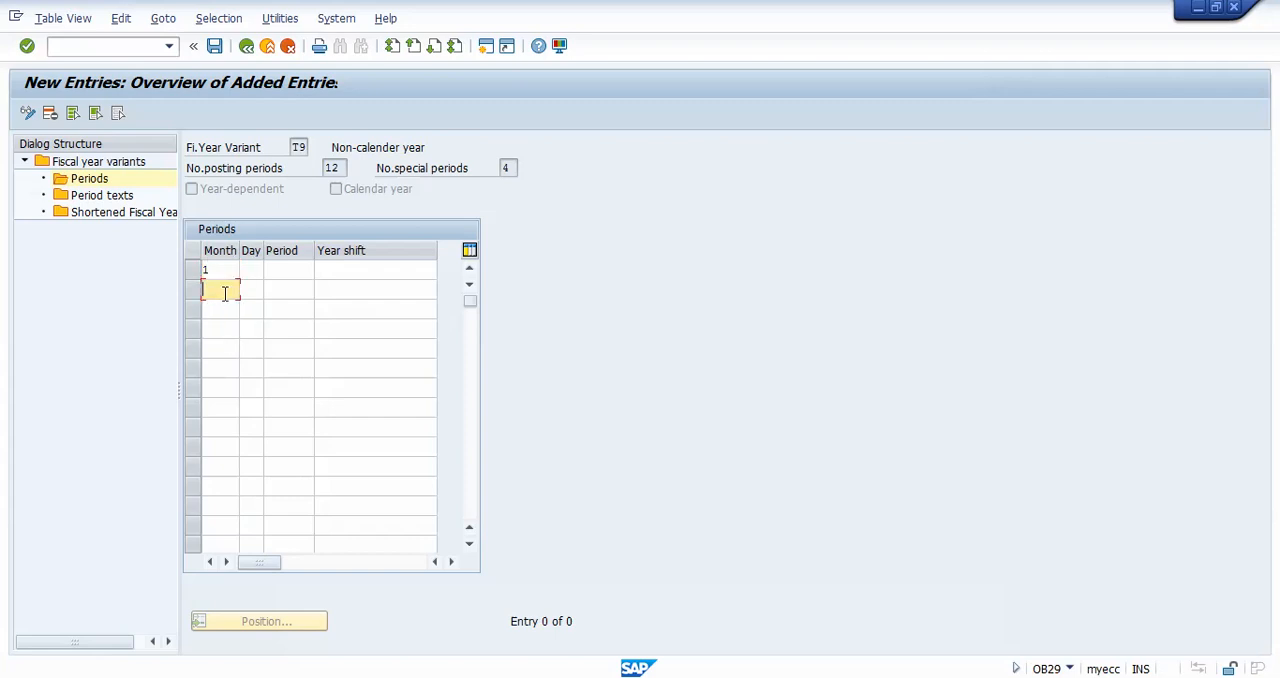
type("2")
key("Down")
type("3")
key("Down")
type("4")
key("Down")
Step: Enter months 5, 6, 7, 8 and 9 in the fifth to ninth rows of the periods table
type("5")
key("Down")
type("6")
key("Down")
type("7")
key("Down")
type("8")
key("Down")
type("9")
Step: Enter months 10, 11 and 12 in the tenth to twelfth rows, leaving the thirteenth row empty
key("Down")
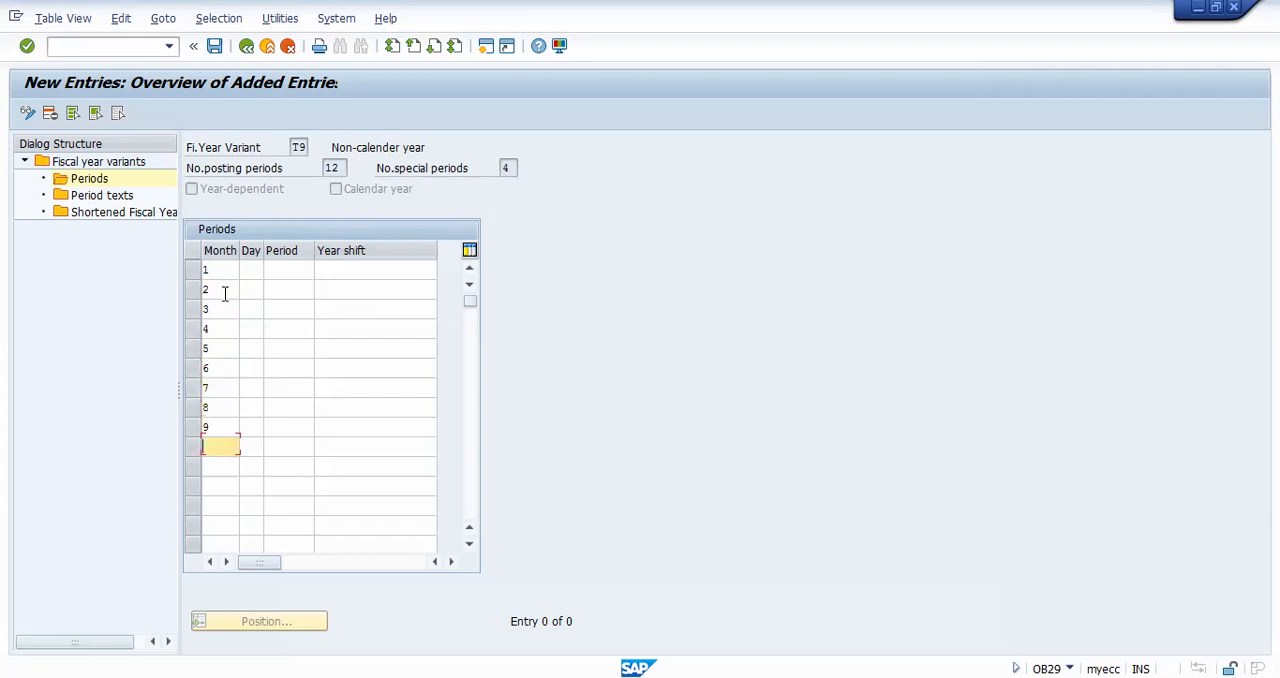
type("10")
key("Down")
type("11")
key("Down")
type("12")
key("Down")
type("1")
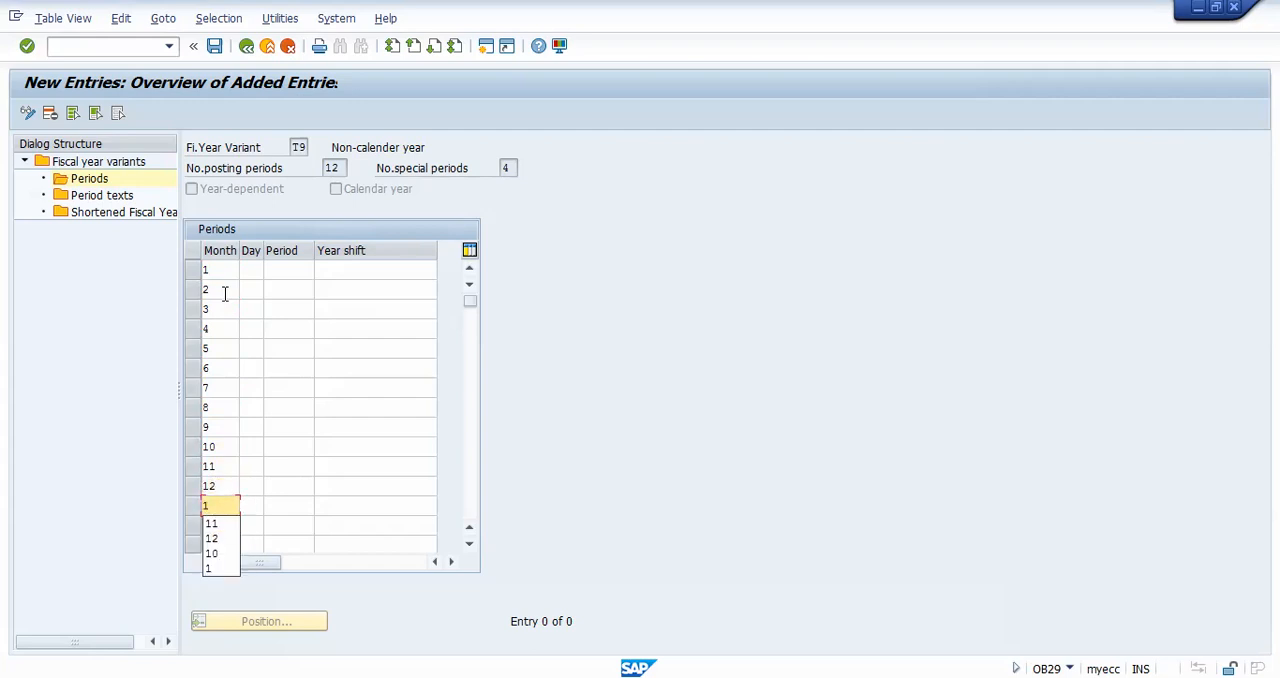
key("BackSpace")
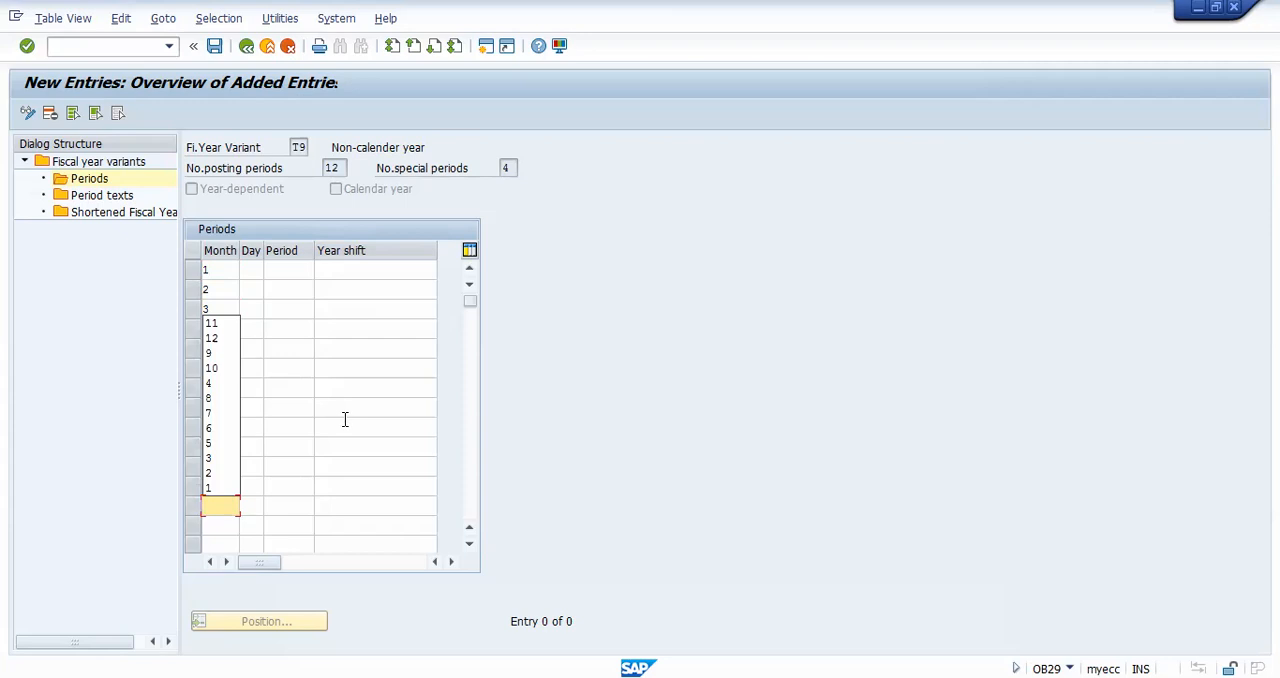
left_click(344, 420)
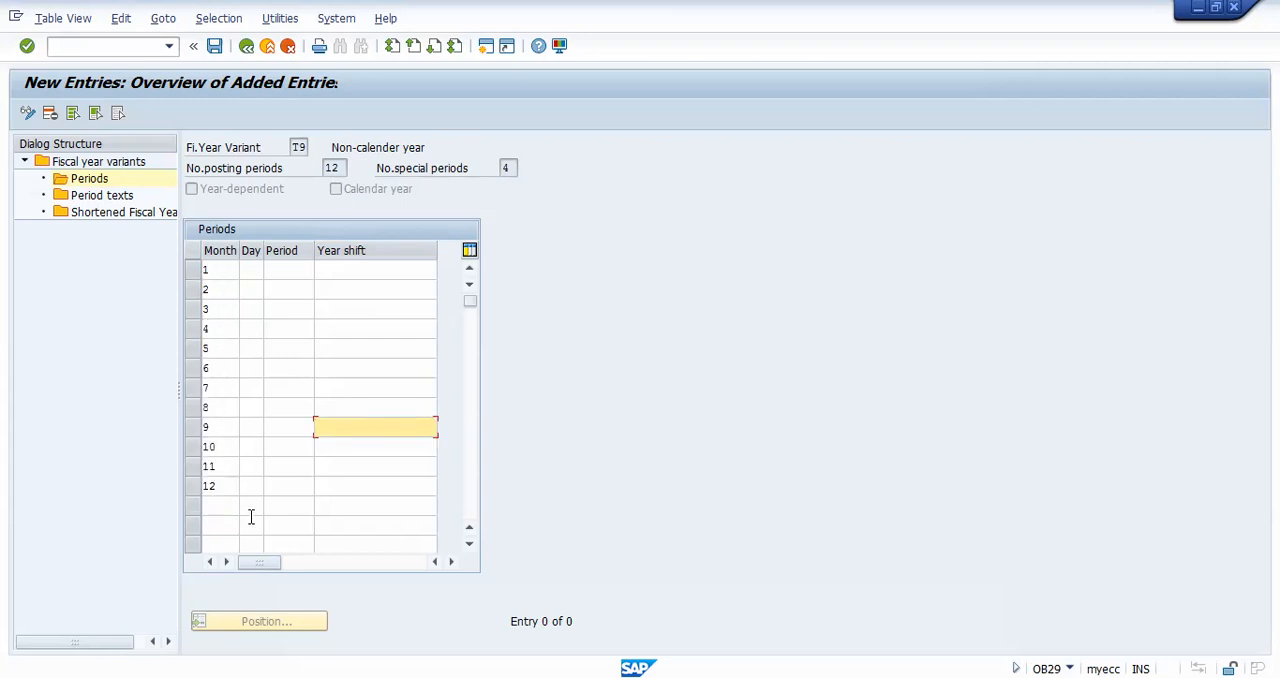
Step: Enter the end days 31, 28, 31 and 30 for months 1 to 4
left_click(251, 269)
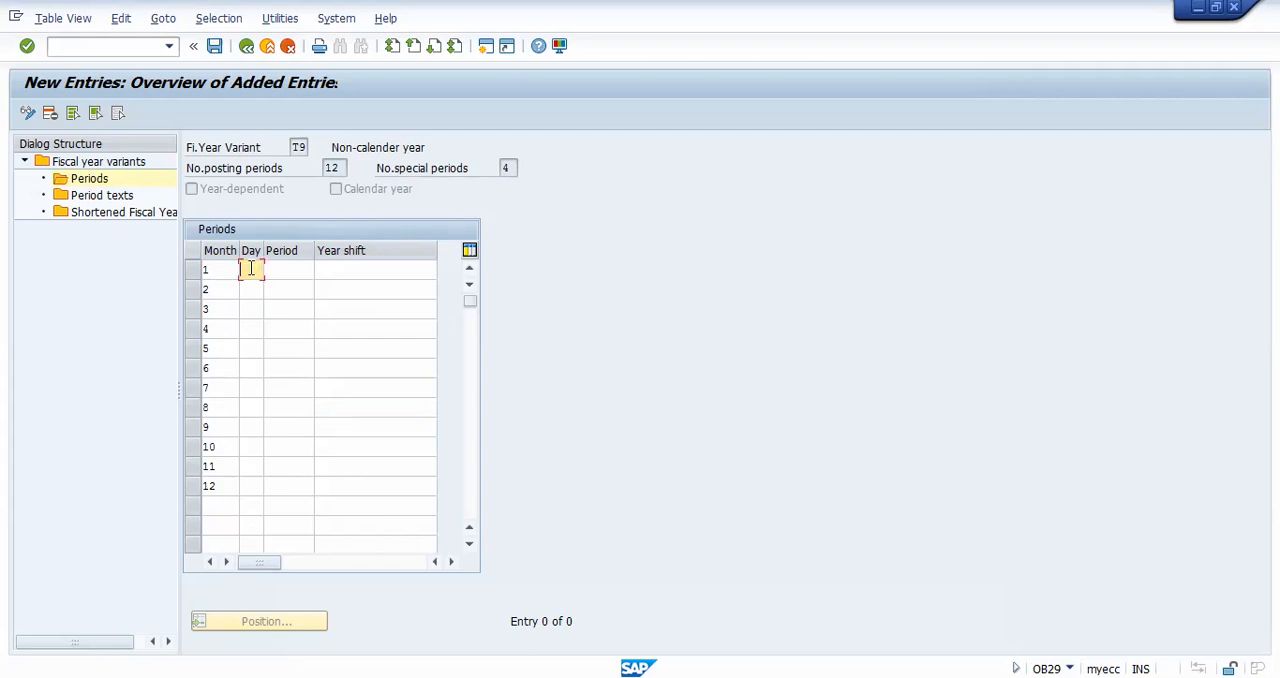
type("31")
key("Down")
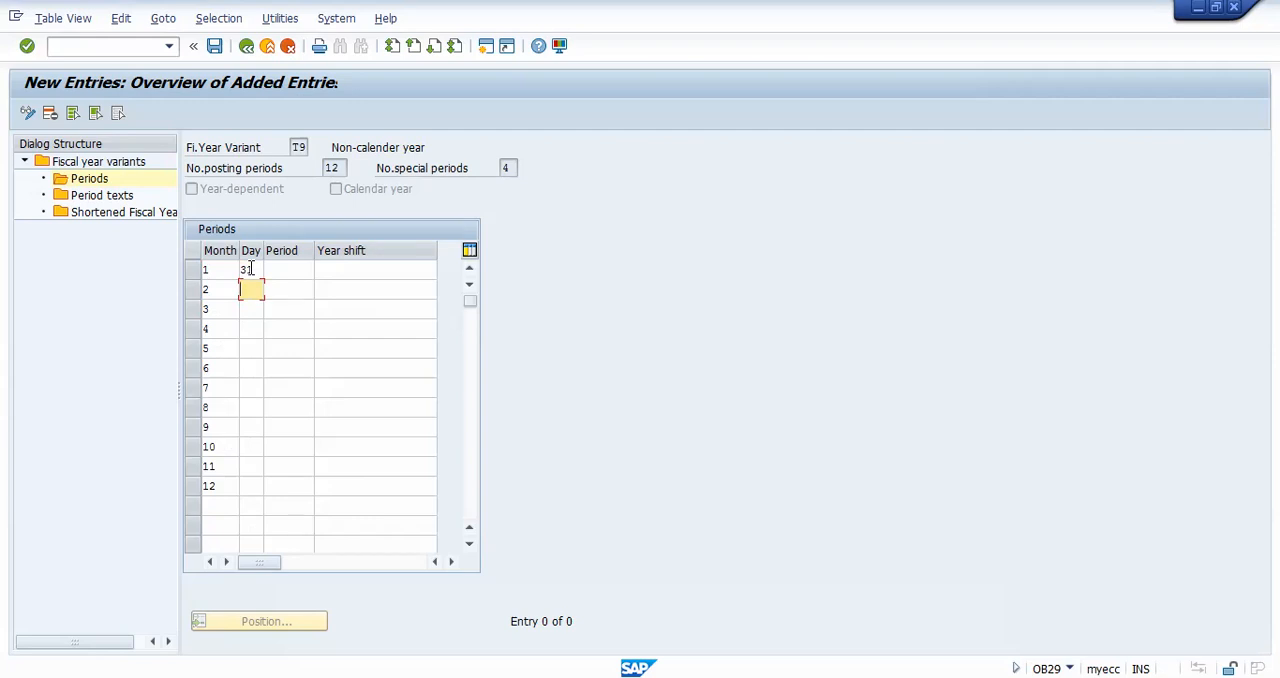
type("28")
key("Down")
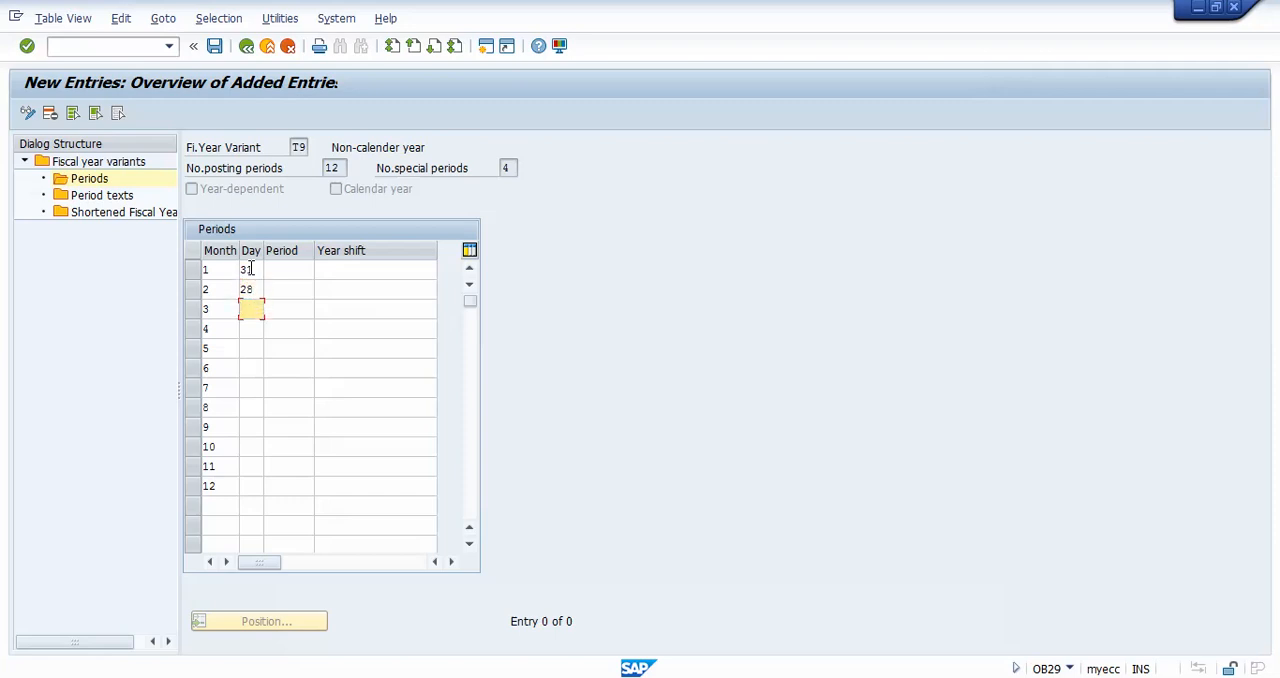
type("31")
key("Down")
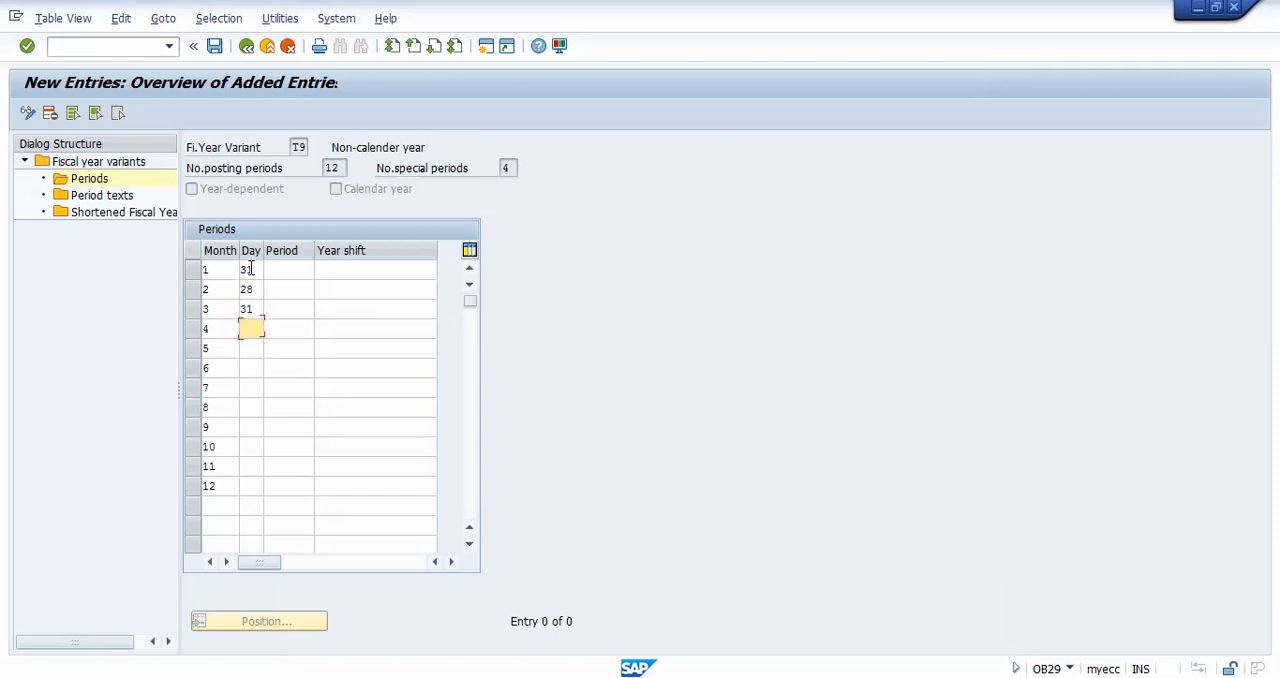
type("30")
key("Down")
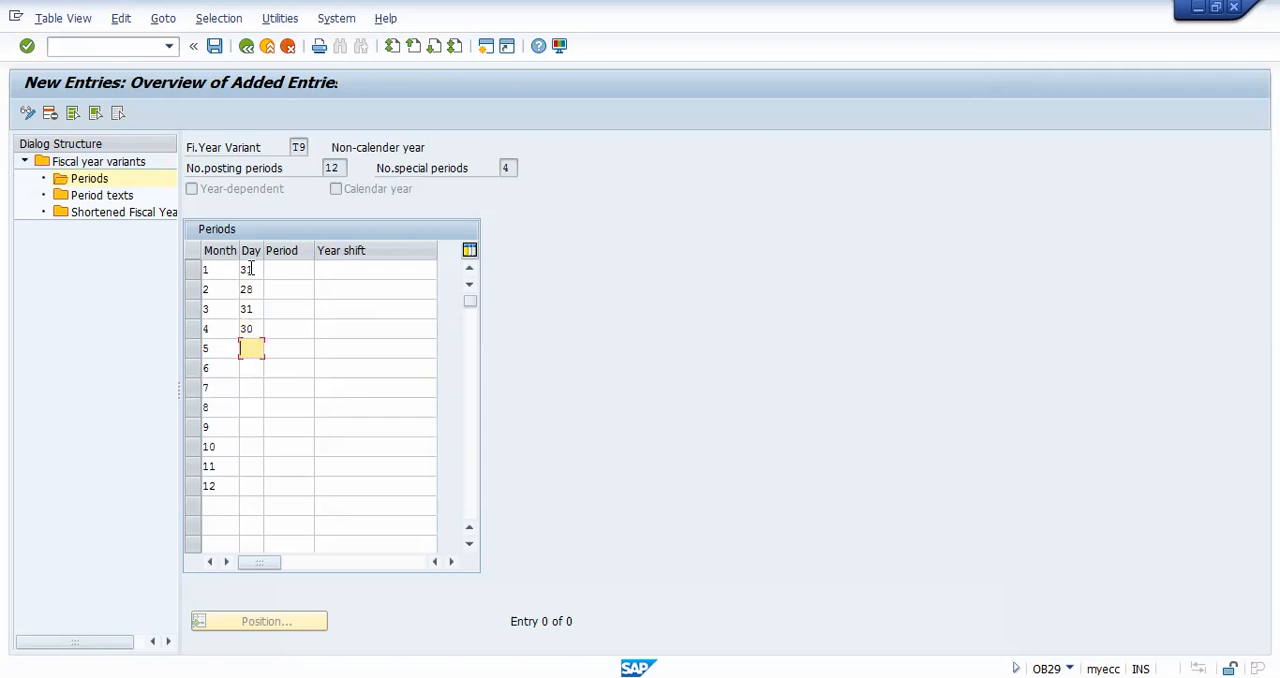
Step: Enter the end days 31, 30 and 31 for months 5, 6 and 7
type("31")
key("Down")
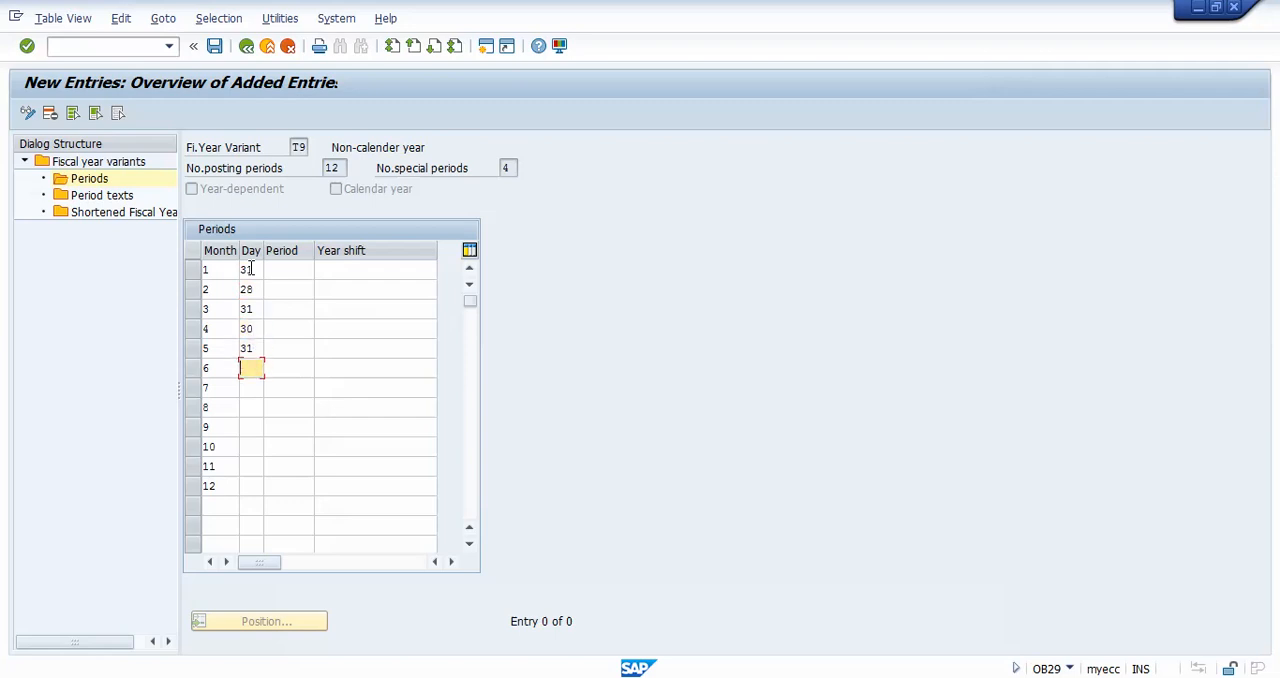
type("30")
key("Down")
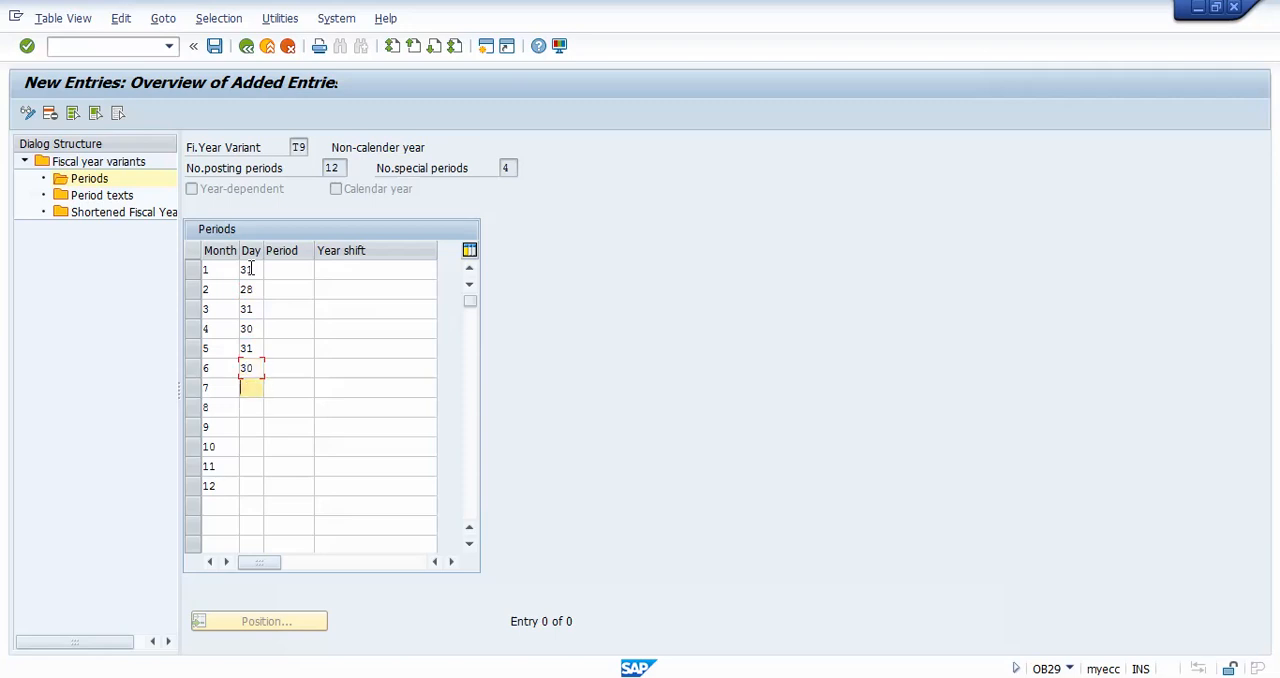
type("31")
key("Down")
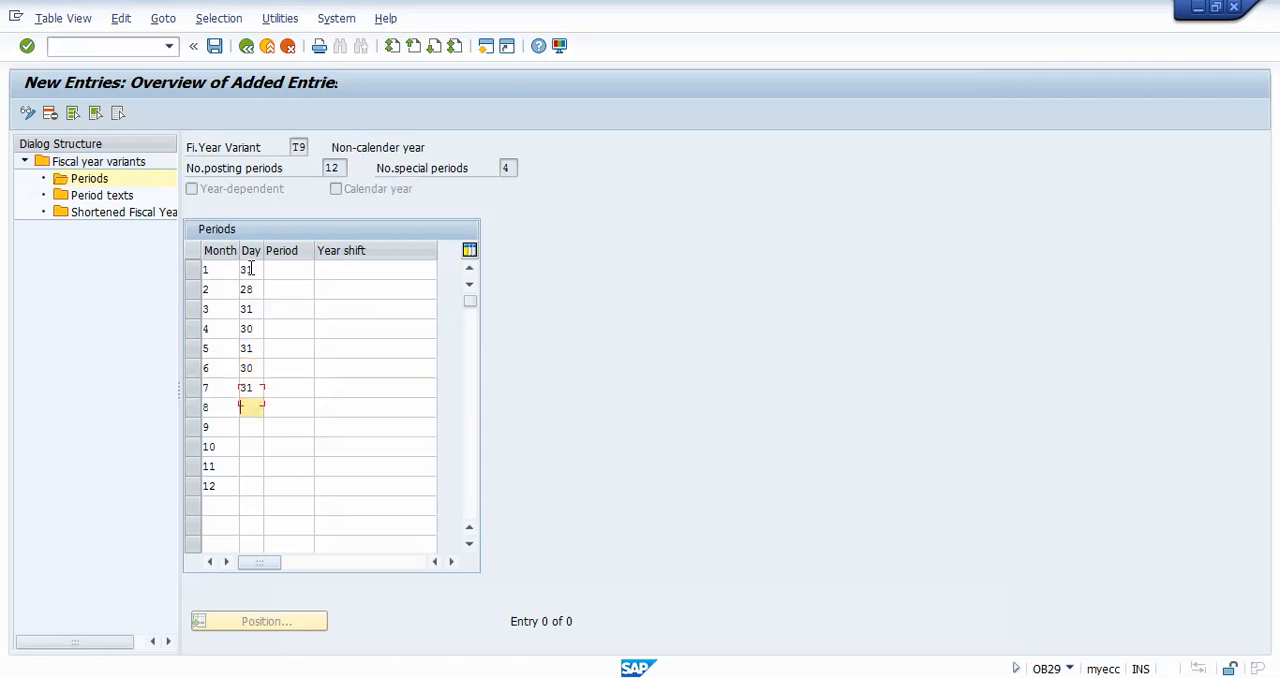
Step: Enter the end days 31, 30, 31, 30 and 31 for months 8 to 12
type("31")
key("Down")
type("30")
key("Down")
type("31")
key("Down")
type("30")
key("Down")
type("31")
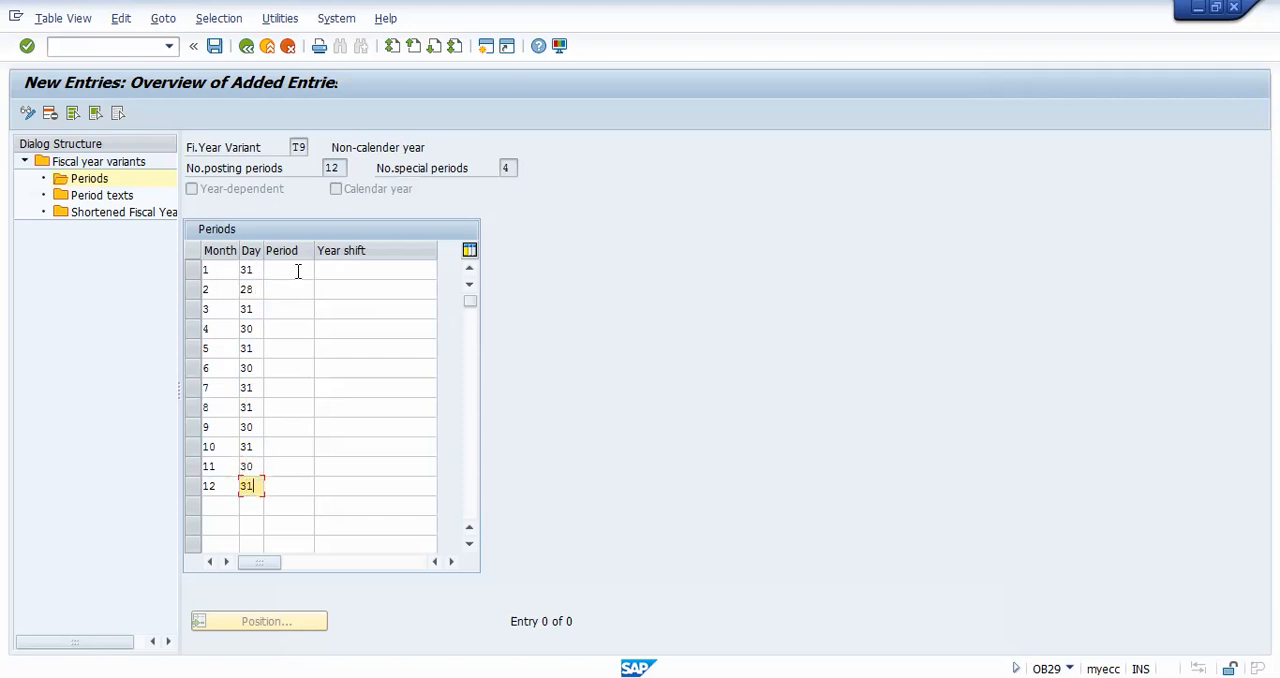
Step: Assign posting period 10 to month 1 and posting period 1 to month 4
left_click(297, 270)
type("10")
left_click(292, 331)
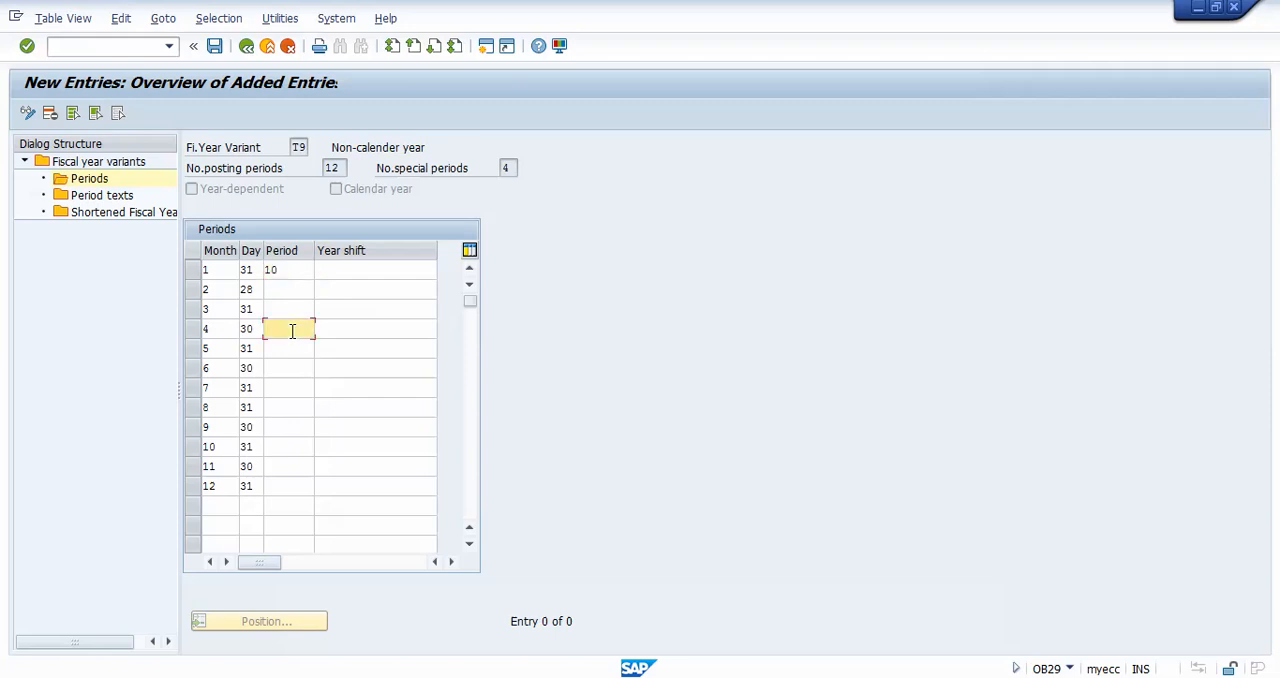
type("1")
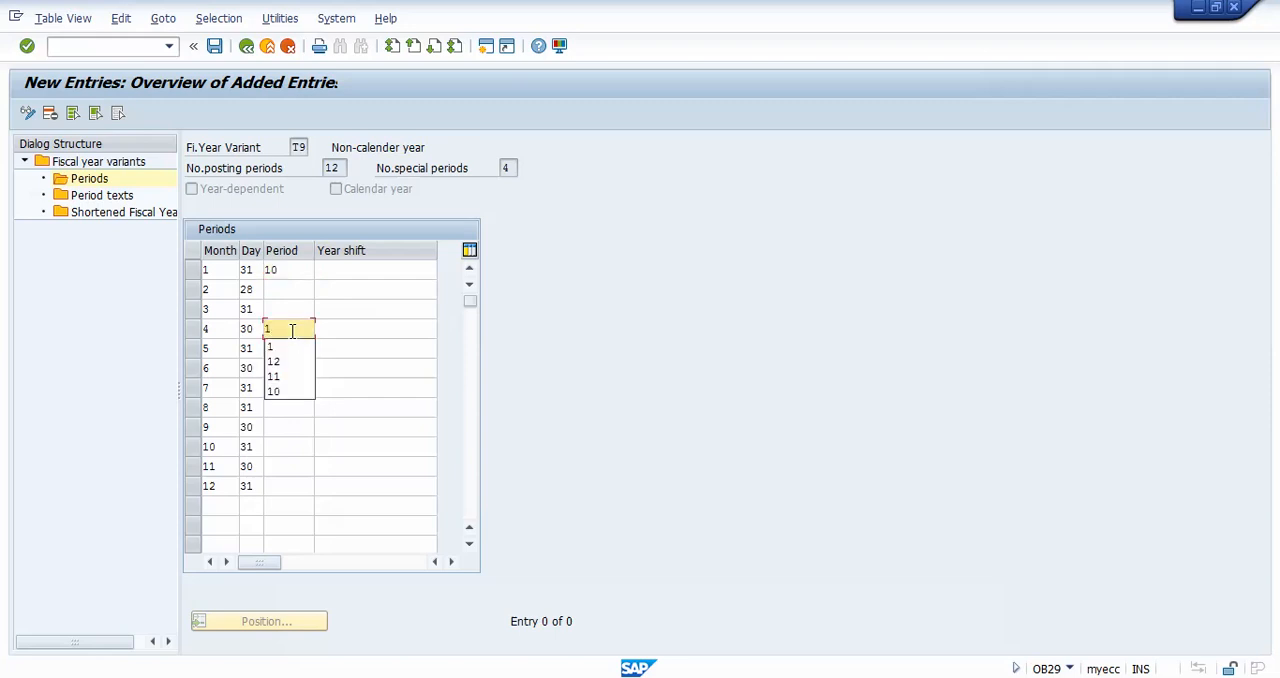
key("Down")
key("Return")
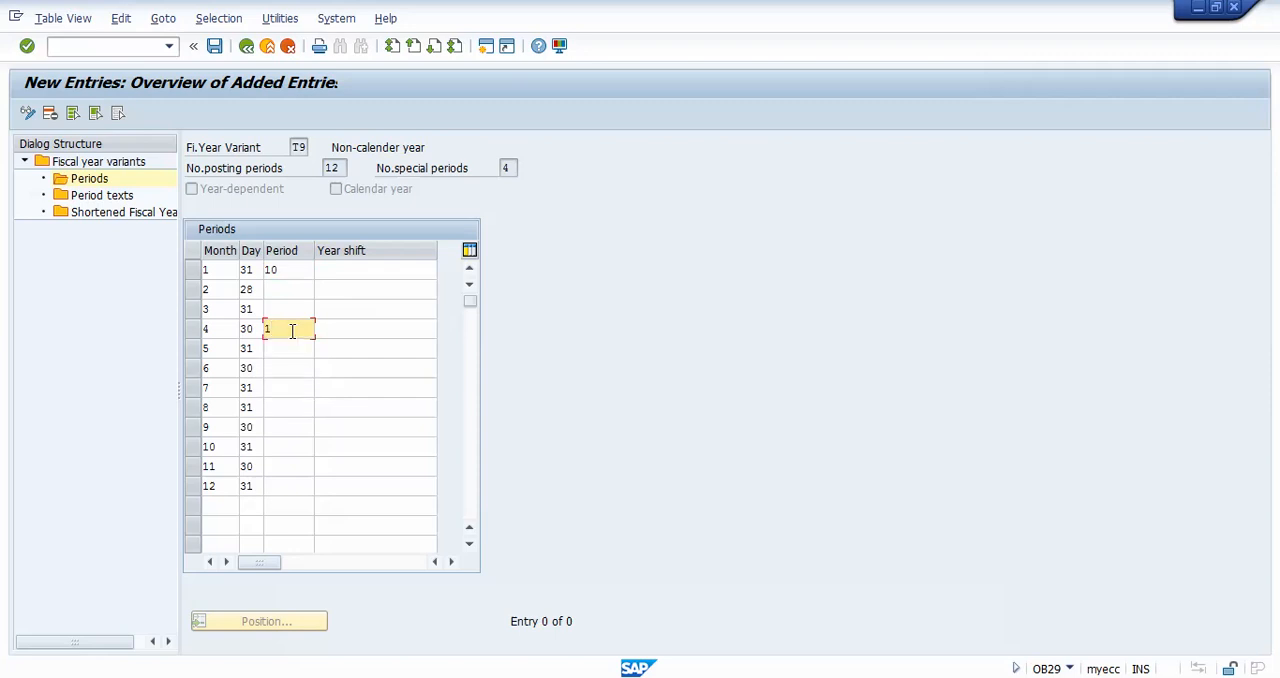
Step: Assign posting periods 2, 3 and 4 to months 5, 6 and 7
key("Down")
type("2")
key("Down")
type("3")
key("Down")
type("4")
key("Down")
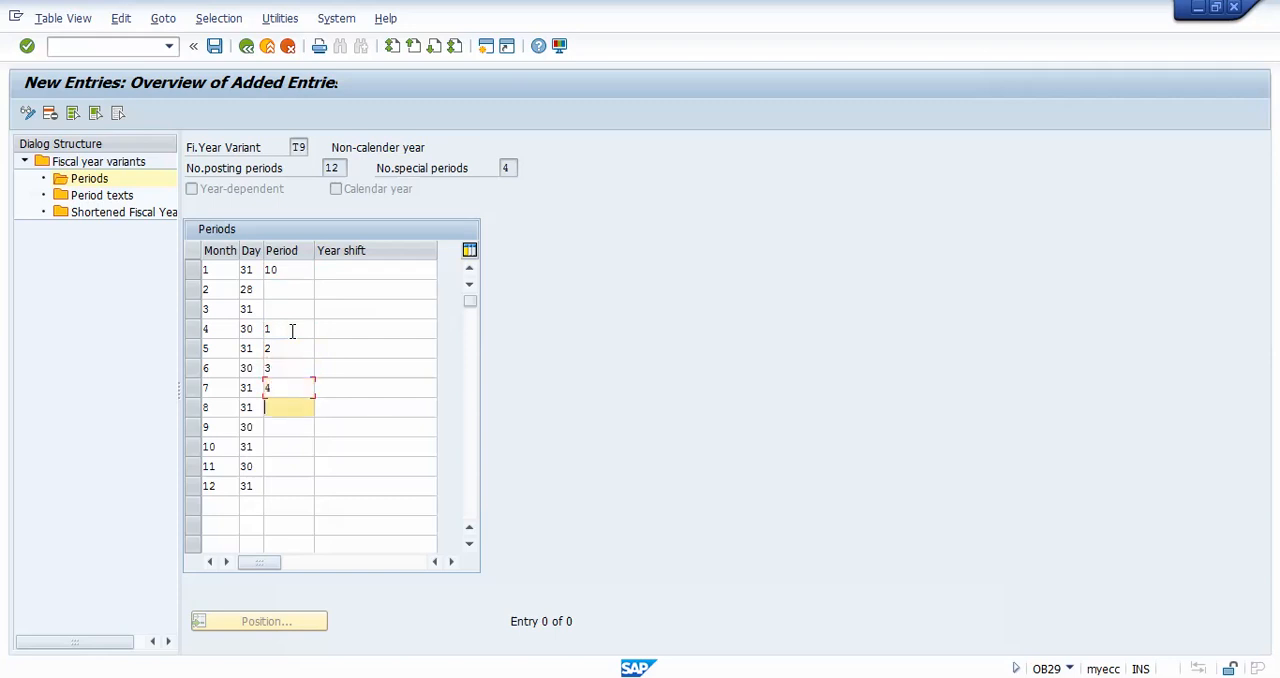
Step: Assign posting periods 5, 6, 7, 8 and 9 to months 8 to 12
type("5")
key("Down")
type("6")
key("Down")
type("7")
key("Down")
type("8")
key("Down")
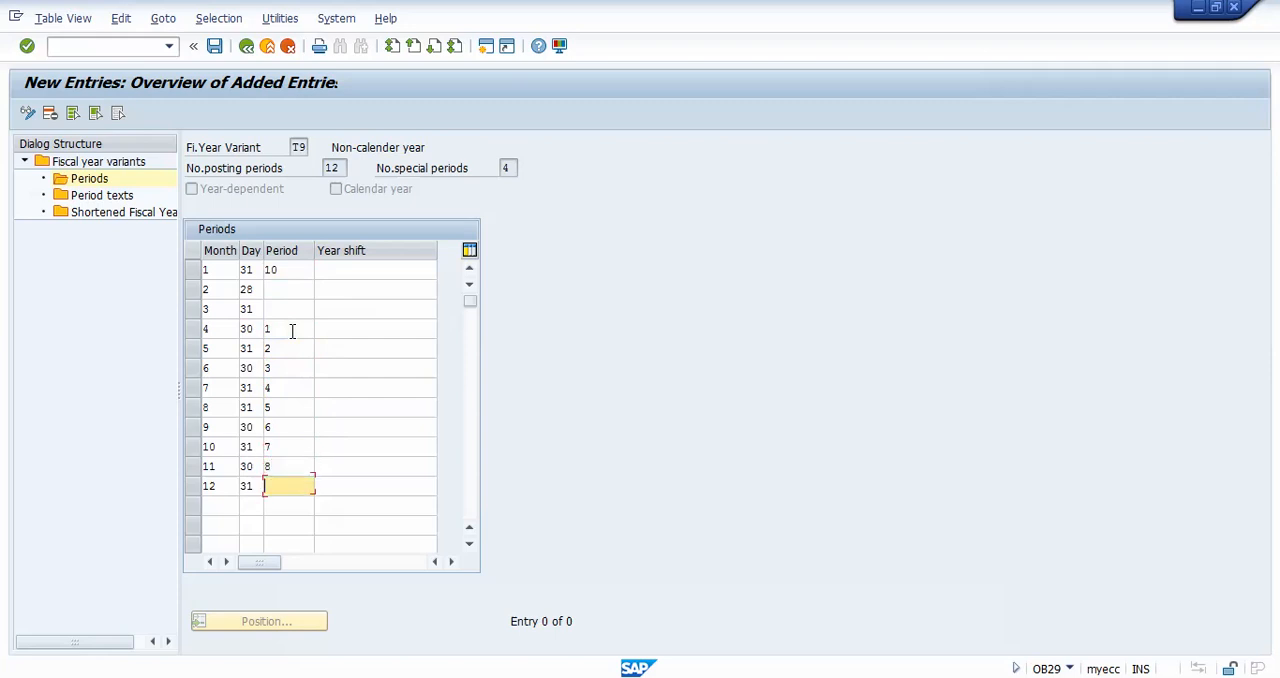
type("9")
key("Down")
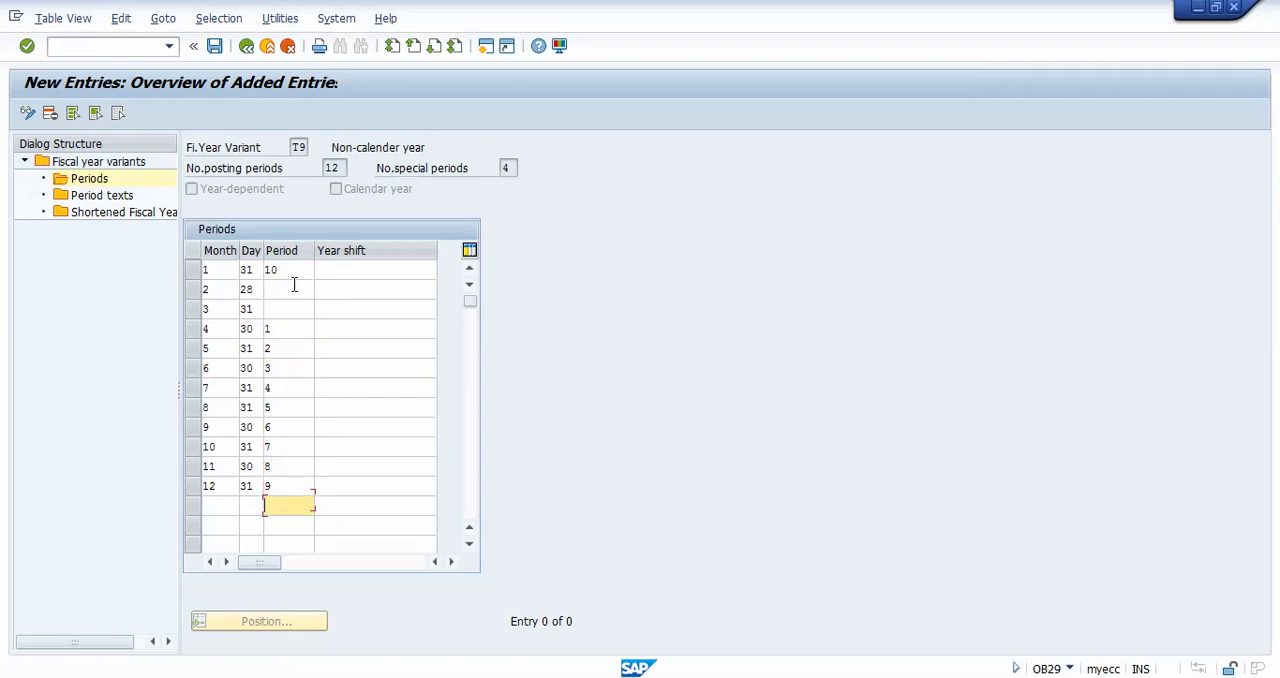
Step: Assign posting period 11 to month 2 and posting period 12 to month 3
left_click(294, 288)
type("11")
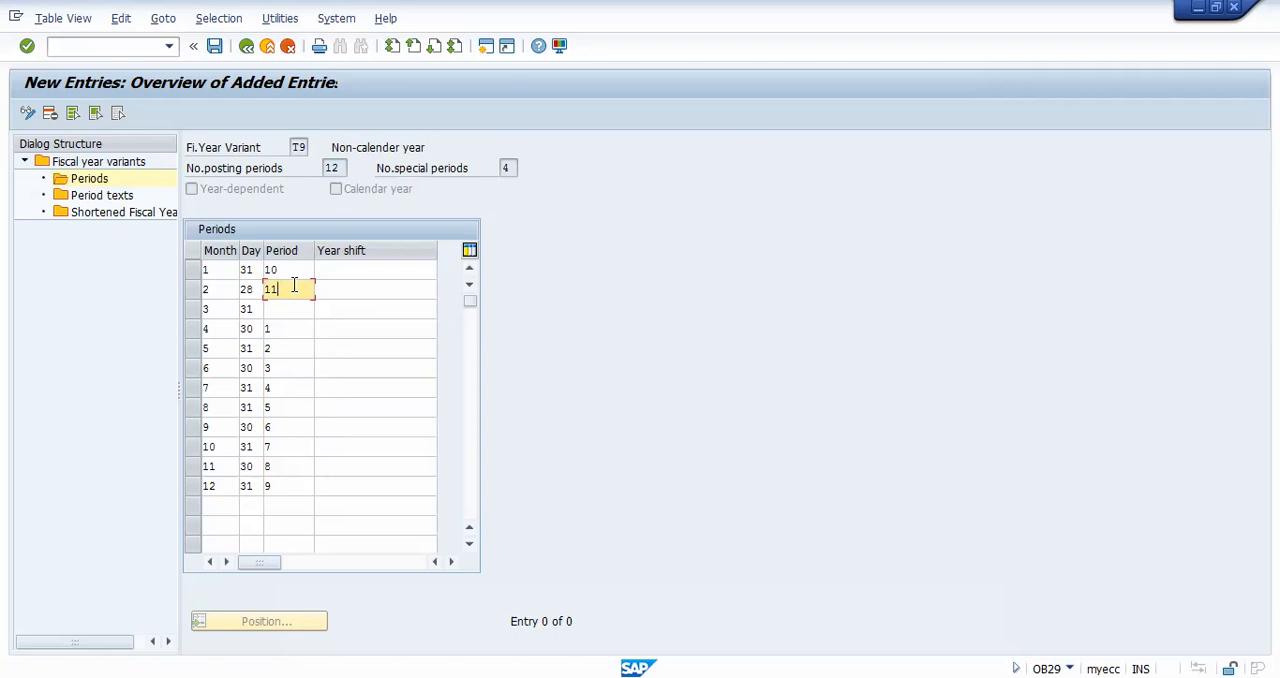
key("Down")
type("12")
Step: Set the year shift to -1 for months 1, 2 and 3
left_click(362, 272)
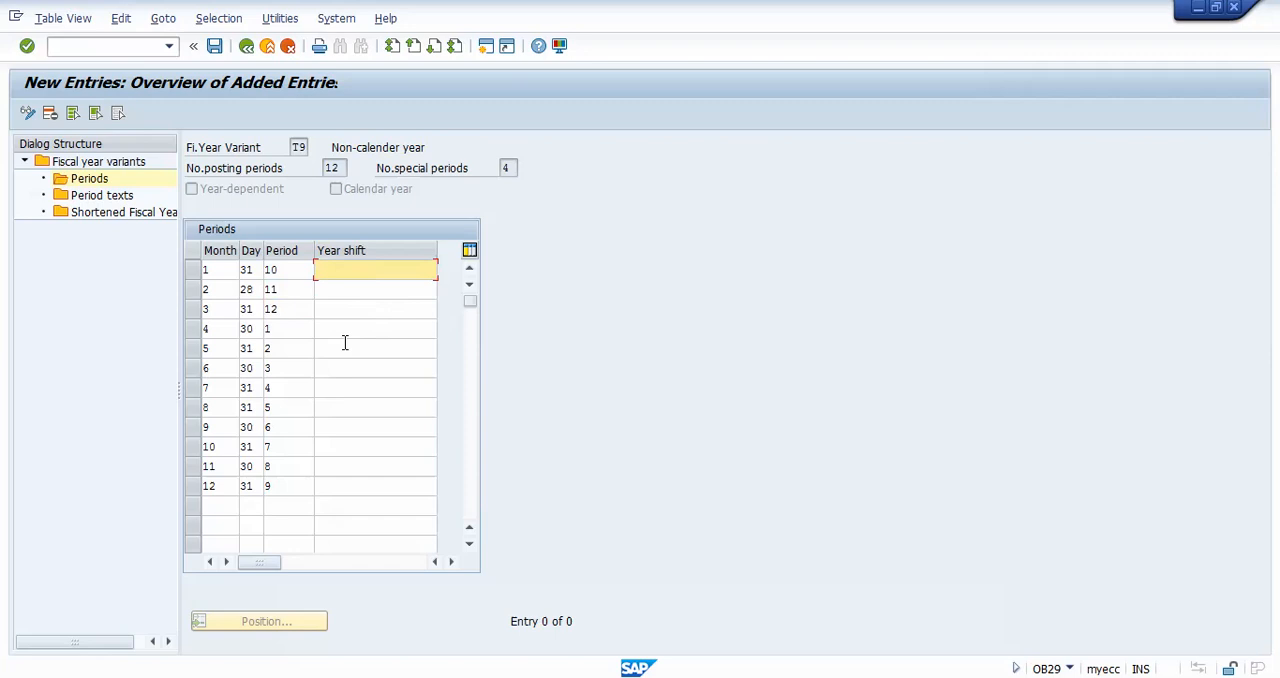
type("1")
left_click(365, 284)
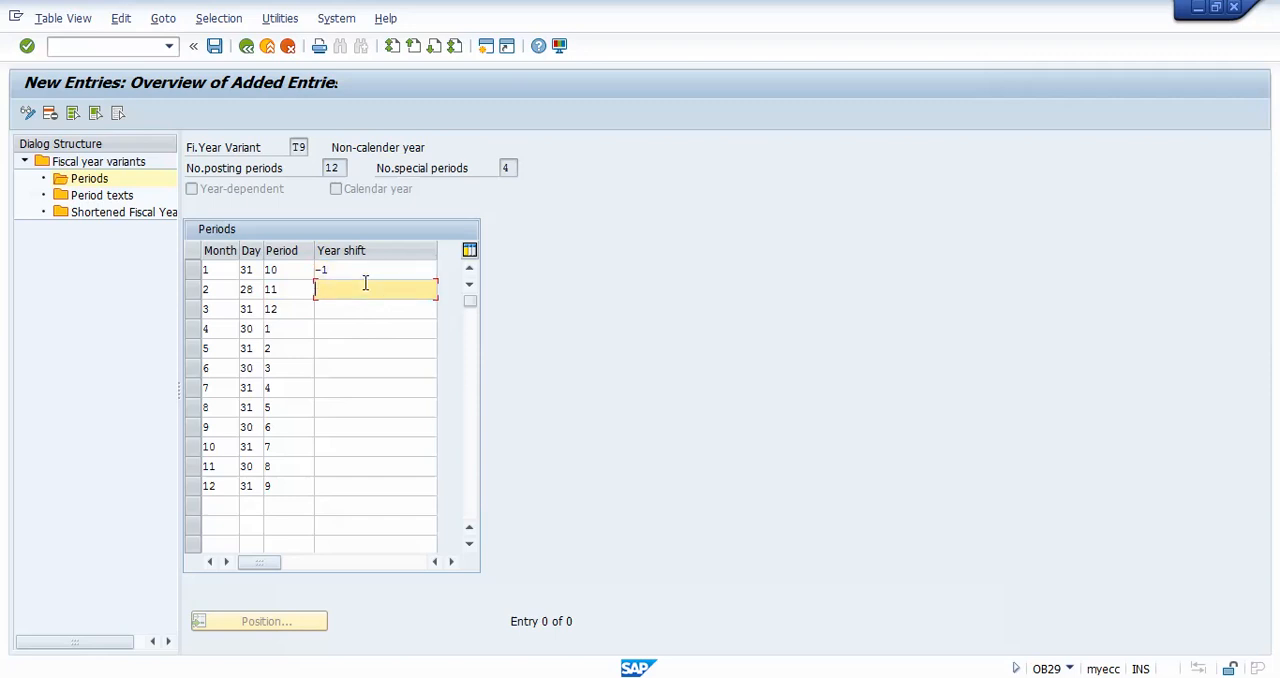
type("-1")
key("Down")
type("-")
key("Down")
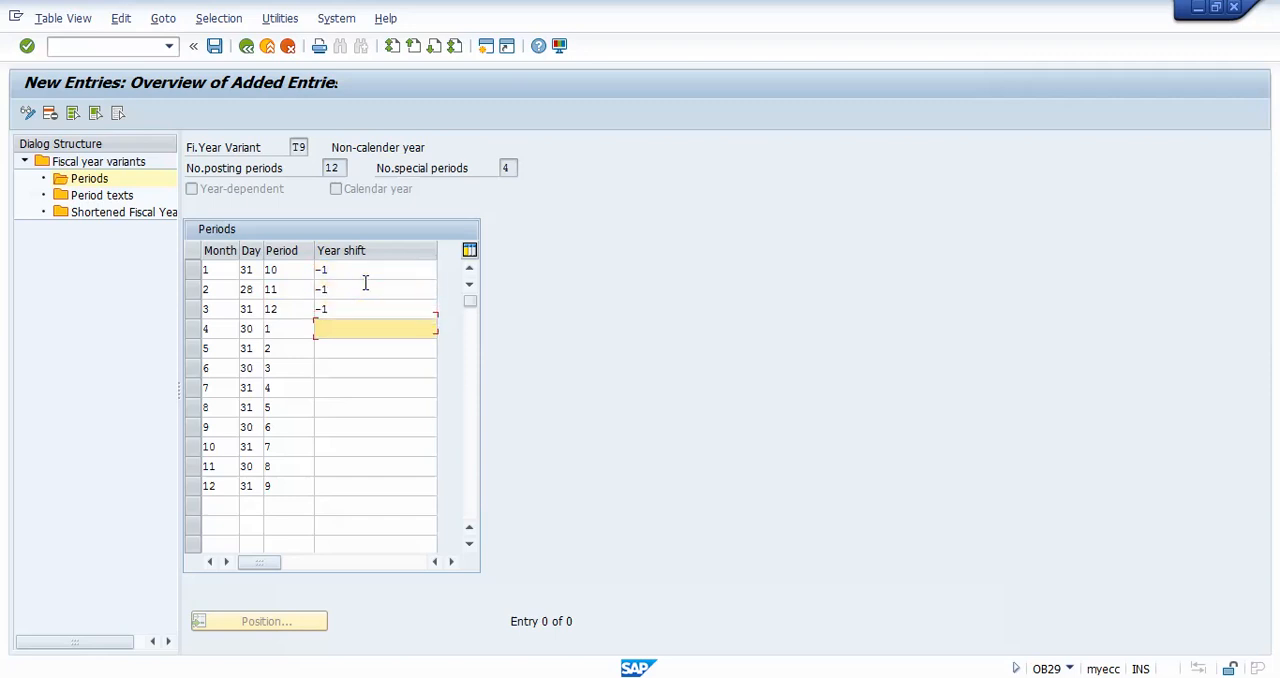
Step: Set the year shift to 0 for months 4 to 12
type("0")
key("Down")
type("0")
key("Down")
type("0")
key("Down")
type("0")
key("Down")
type("0")
key("Down")
type("0")
key("Down")
type("0")
key("Down")
type("0")
key("Down")
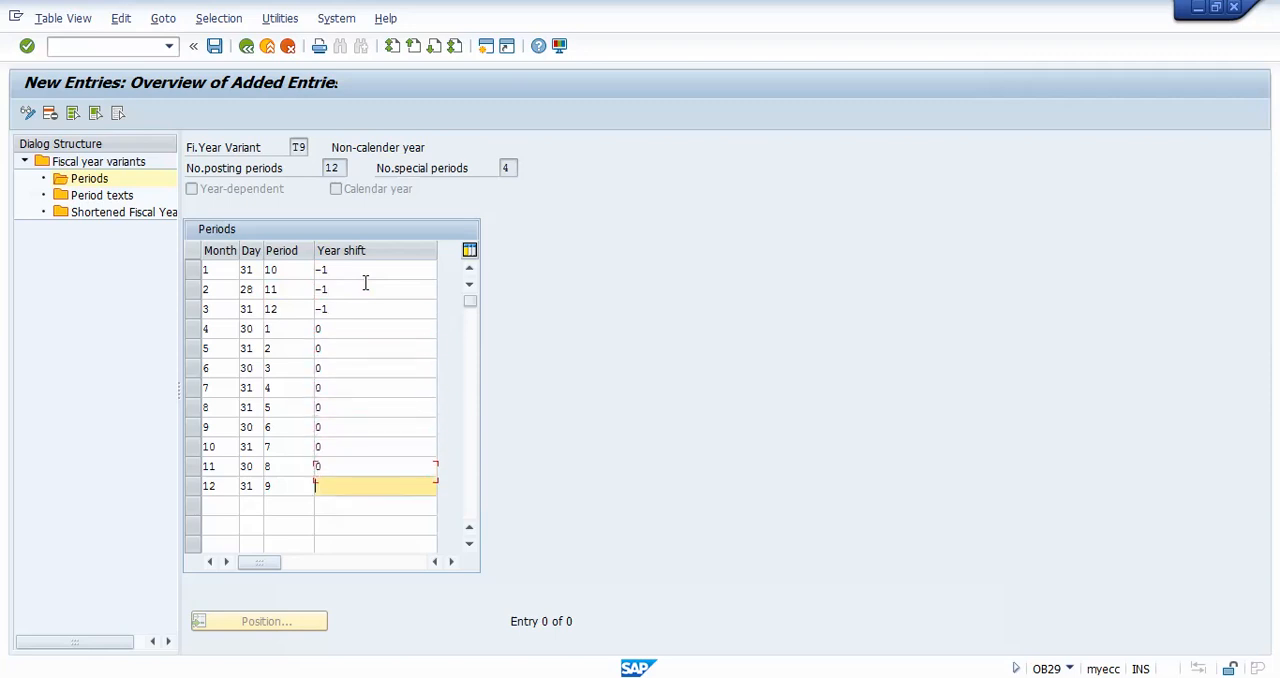
type("0")
key("Down")
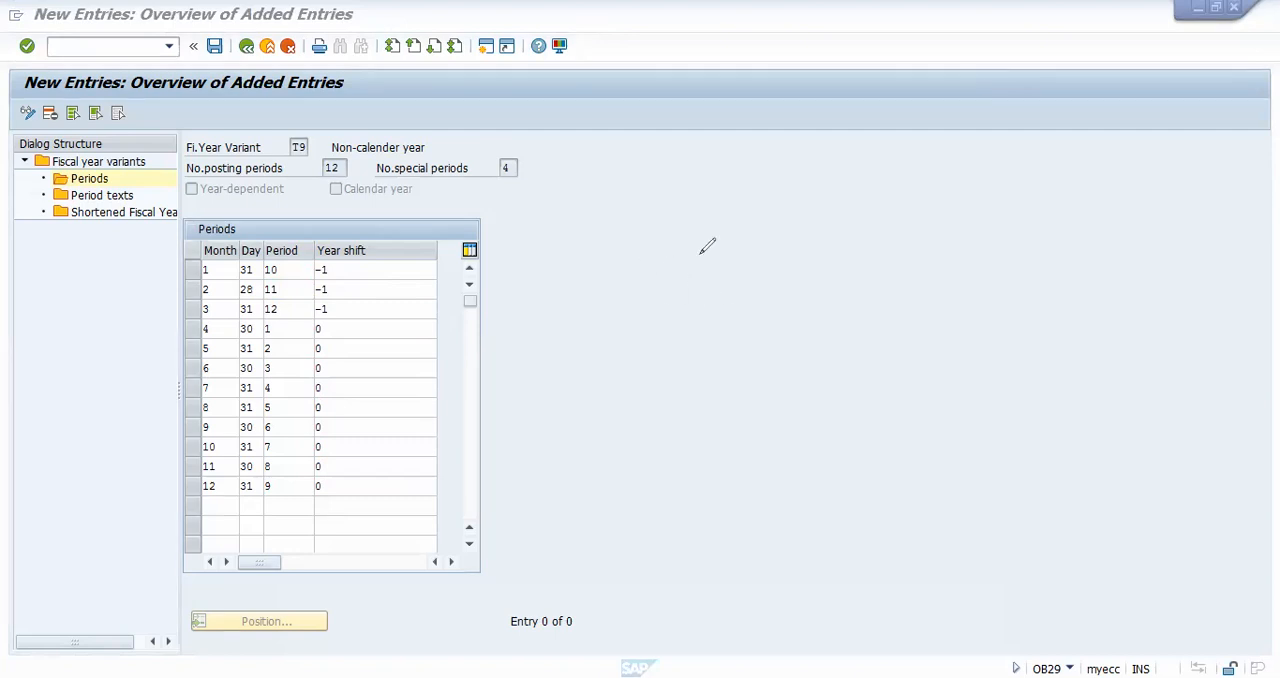
mouse_move(655, 245)
left_mouse_down()
mouse_move(668, 272)
mouse_move(694, 272)
mouse_move(715, 232)
mouse_move(759, 262)
left_mouse_up()
mouse_move(766, 213)
left_mouse_down()
mouse_move(786, 258)
mouse_move(827, 229)
mouse_move(906, 218)
left_mouse_up()
mouse_move(925, 172)
left_mouse_down()
mouse_move(930, 208)
mouse_move(932, 175)
mouse_move(972, 188)
mouse_move(984, 148)
mouse_move(988, 176)
mouse_move(1062, 152)
mouse_move(1088, 112)
mouse_move(1122, 116)
mouse_move(1124, 140)
left_mouse_up()
left_click_drag(1134, 88, 1180, 114)
mouse_move(709, 364)
left_mouse_down()
mouse_move(724, 326)
mouse_move(740, 360)
mouse_move(744, 340)
mouse_move(745, 378)
mouse_move(741, 348)
mouse_move(811, 340)
left_mouse_up()
left_click(772, 317)
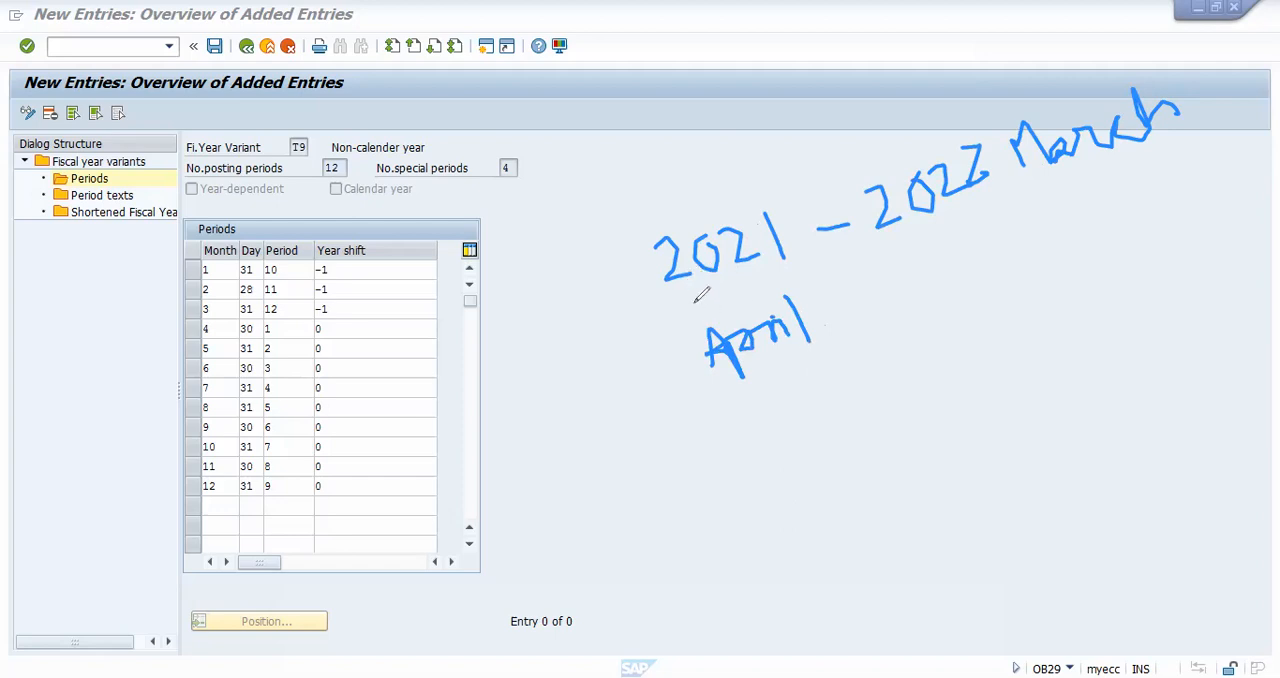
left_click_drag(519, 269, 535, 305)
mouse_move(572, 378)
left_mouse_down()
mouse_move(588, 322)
mouse_move(568, 349)
left_mouse_up()
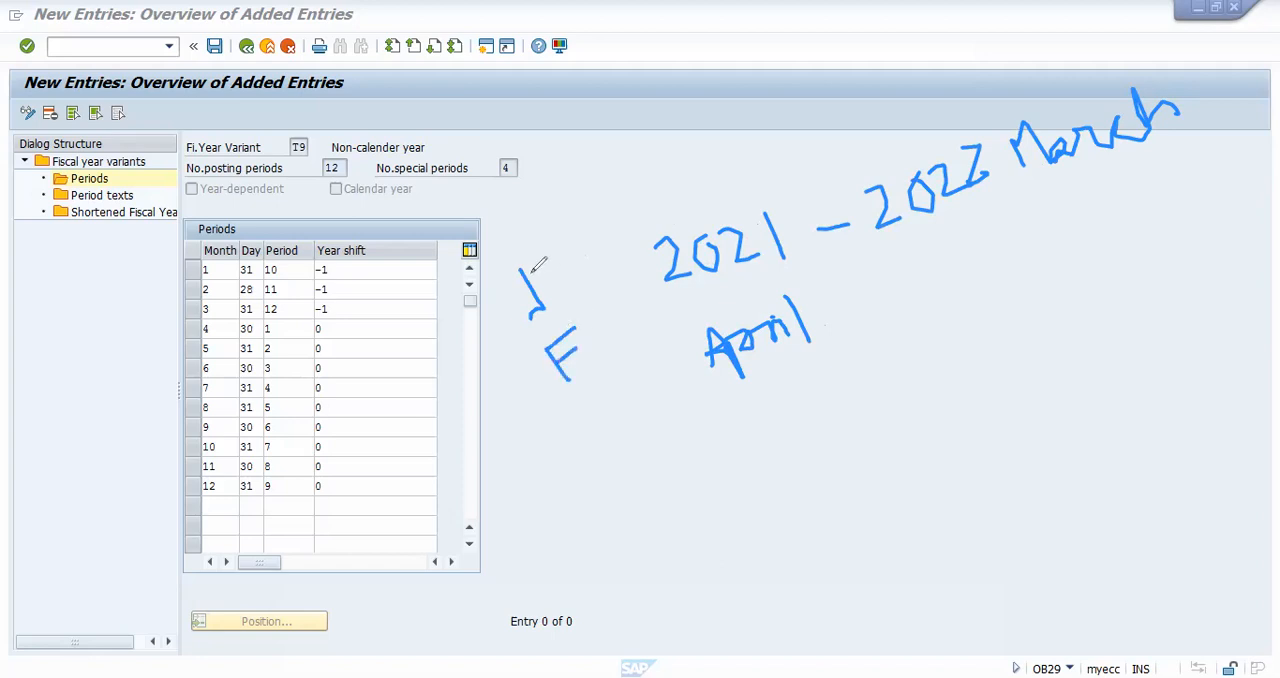
left_click_drag(531, 266, 505, 280)
mouse_move(580, 422)
left_mouse_down()
mouse_move(588, 392)
mouse_move(625, 407)
left_mouse_up()
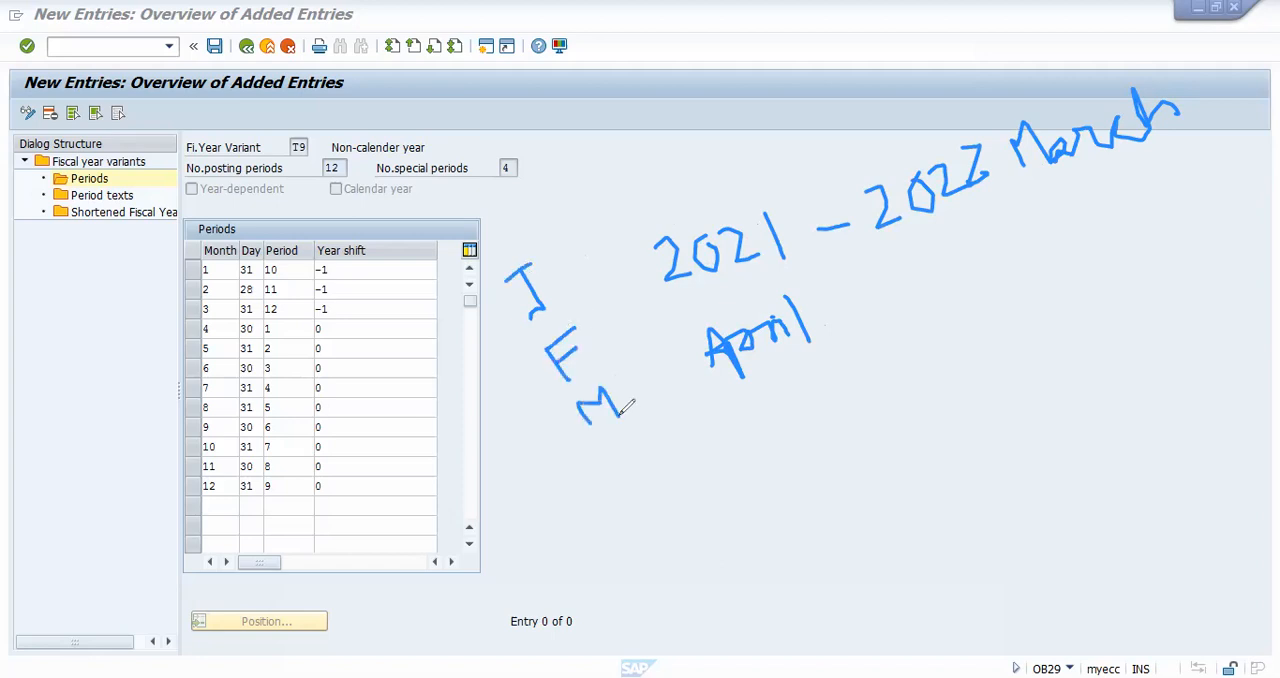
left_click_drag(553, 512, 599, 545)
left_click_drag(630, 476, 681, 497)
left_click_drag(686, 455, 668, 500)
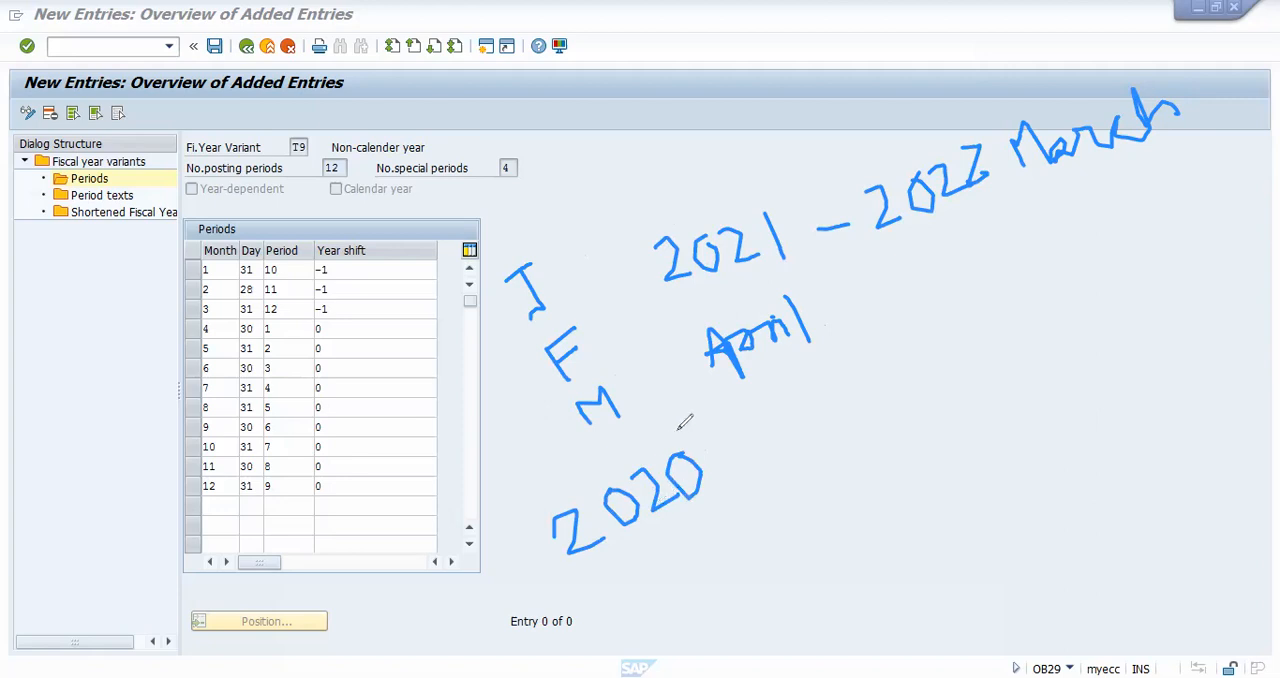
left_click_drag(666, 303, 786, 253)
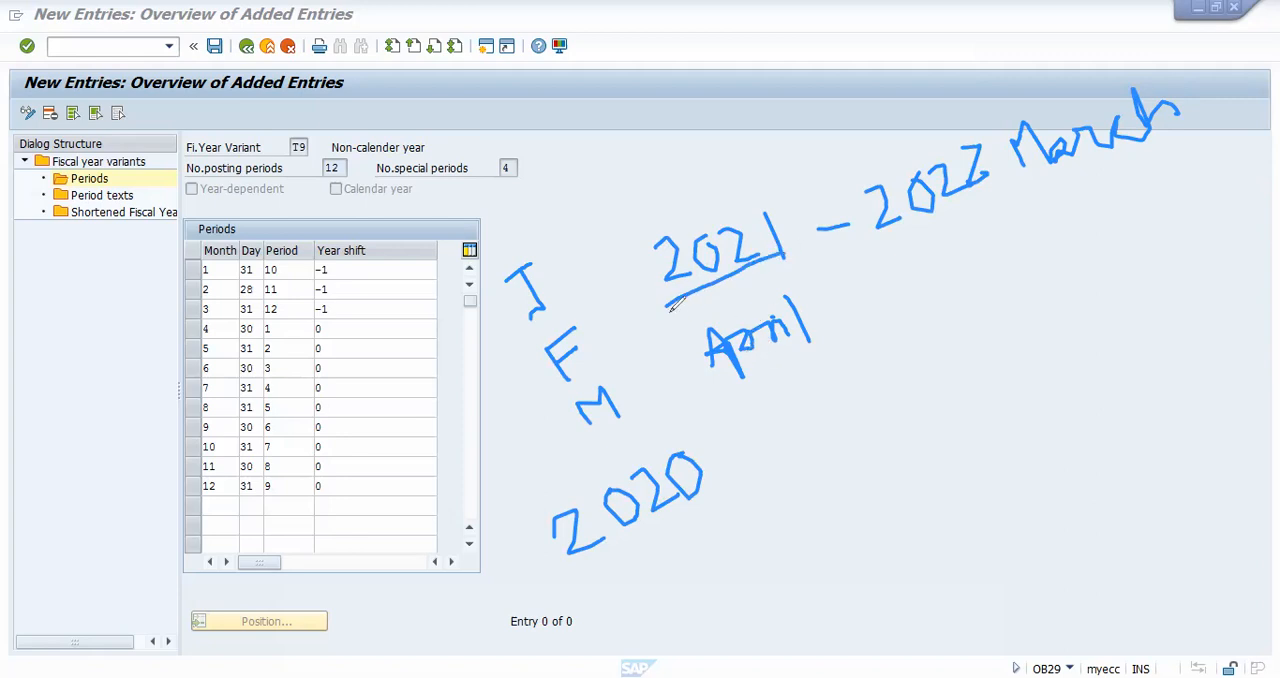
mouse_move(655, 300)
left_mouse_down()
mouse_move(636, 236)
mouse_move(797, 197)
mouse_move(779, 256)
left_mouse_up()
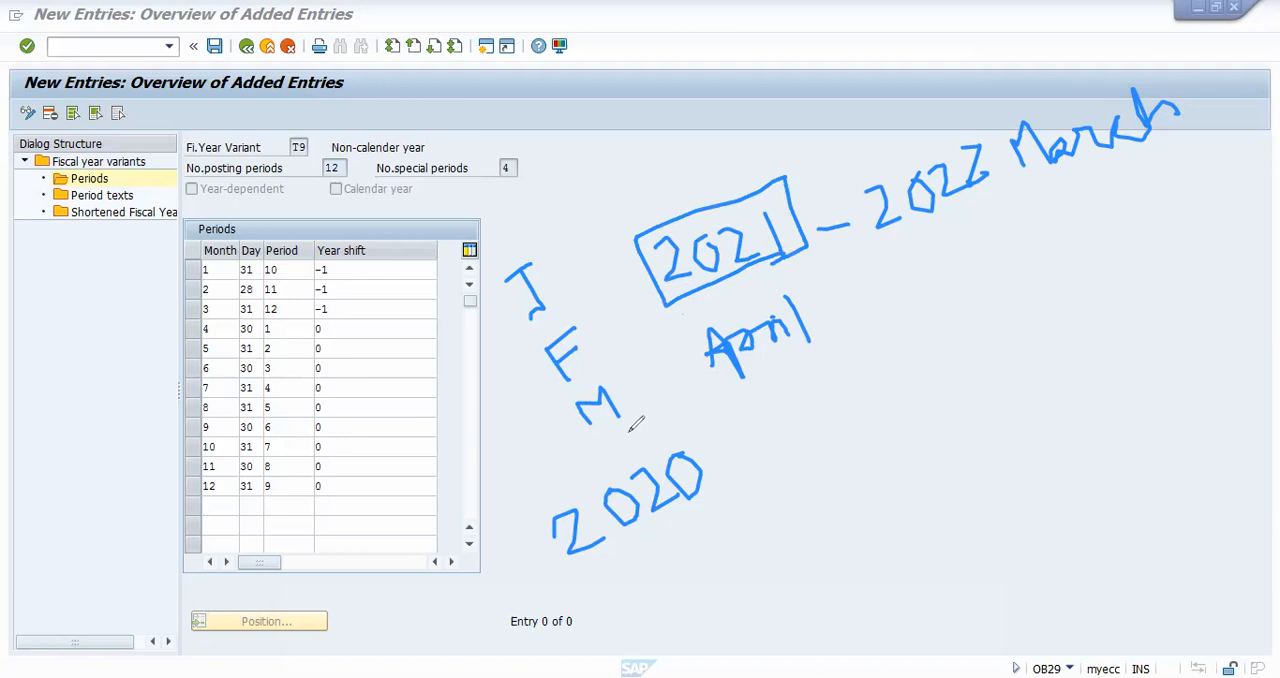
mouse_move(694, 440)
left_mouse_down()
mouse_move(562, 560)
mouse_move(678, 545)
left_mouse_up()
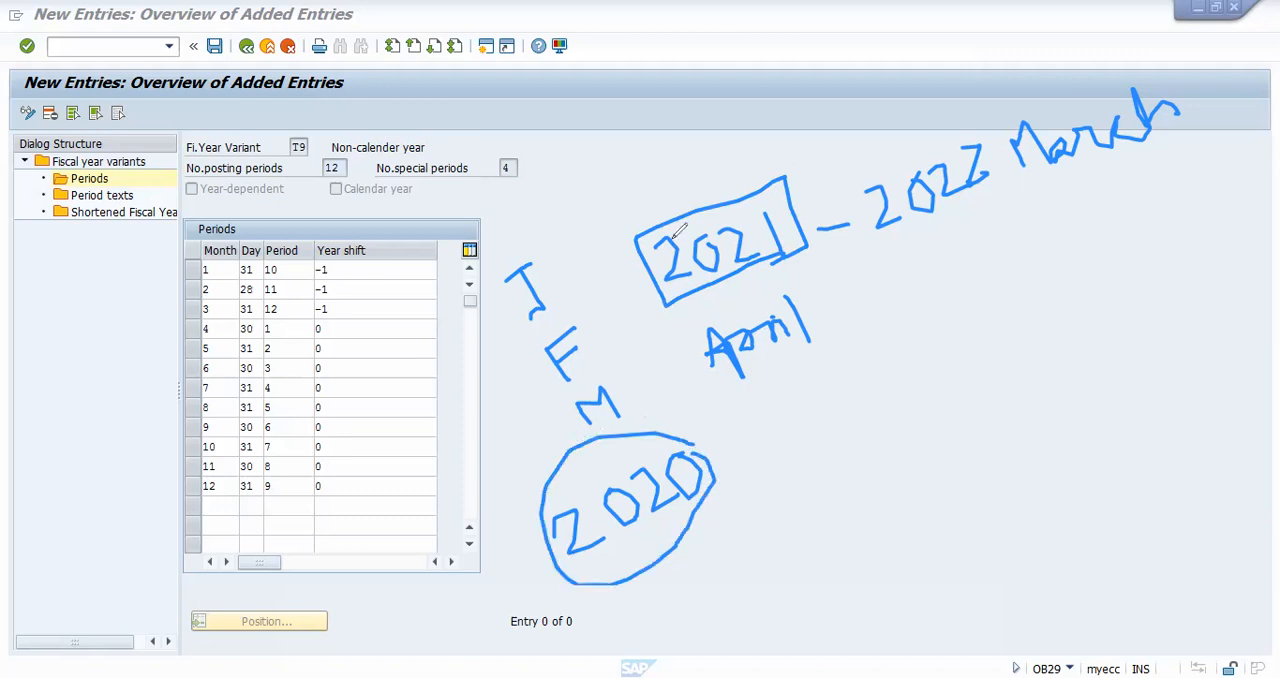
mouse_move(348, 259)
left_mouse_down()
mouse_move(313, 266)
mouse_move(322, 258)
left_mouse_up()
mouse_move(530, 448)
left_mouse_down()
mouse_move(545, 462)
mouse_move(548, 408)
left_mouse_up()
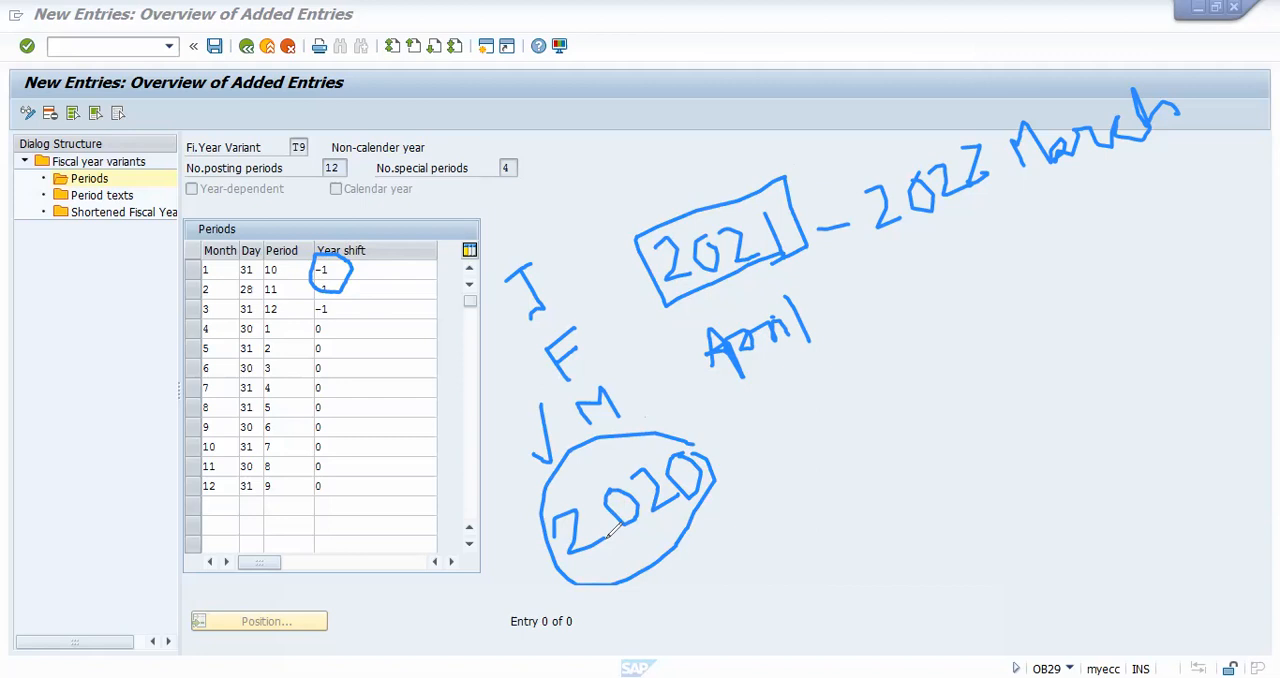
left_click_drag(340, 311, 376, 286)
left_click_drag(330, 330, 372, 318)
mouse_move(684, 329)
left_mouse_down()
mouse_move(725, 403)
mouse_move(829, 286)
mouse_move(722, 408)
left_mouse_up()
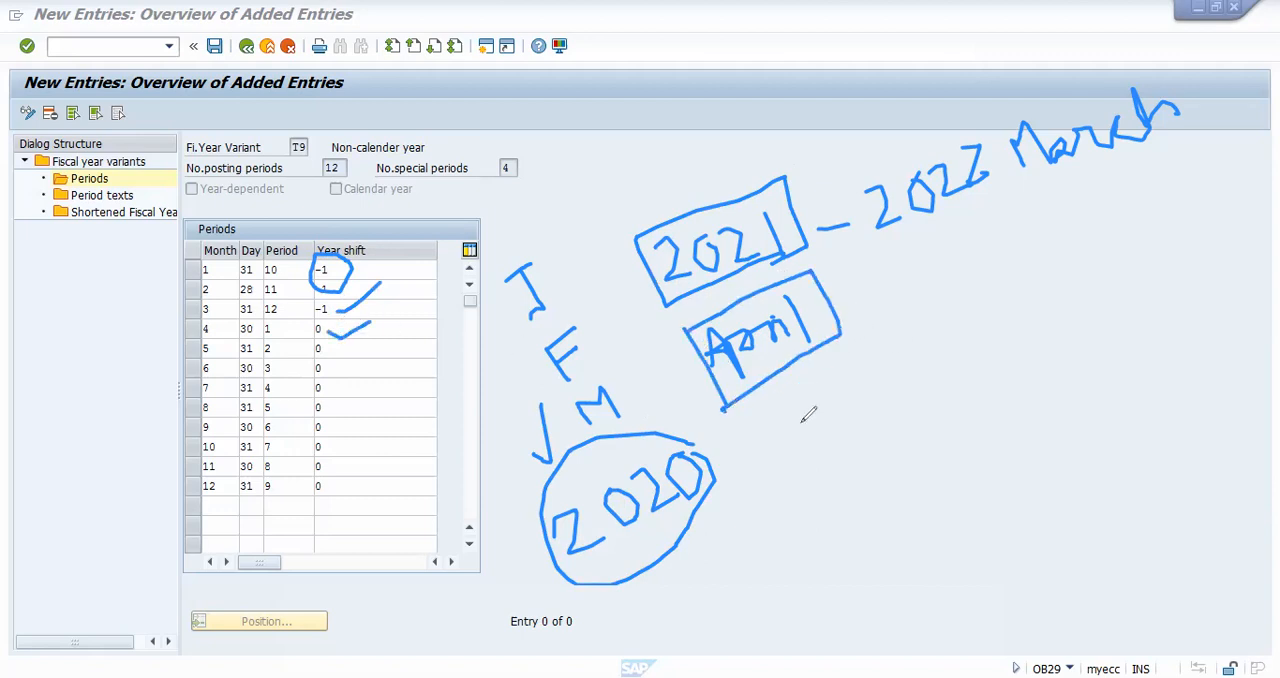
mouse_move(788, 384)
left_mouse_down()
mouse_move(900, 577)
mouse_move(935, 543)
left_mouse_up()
mouse_move(801, 412)
left_mouse_down()
mouse_move(832, 392)
mouse_move(880, 526)
mouse_move(924, 530)
left_mouse_up()
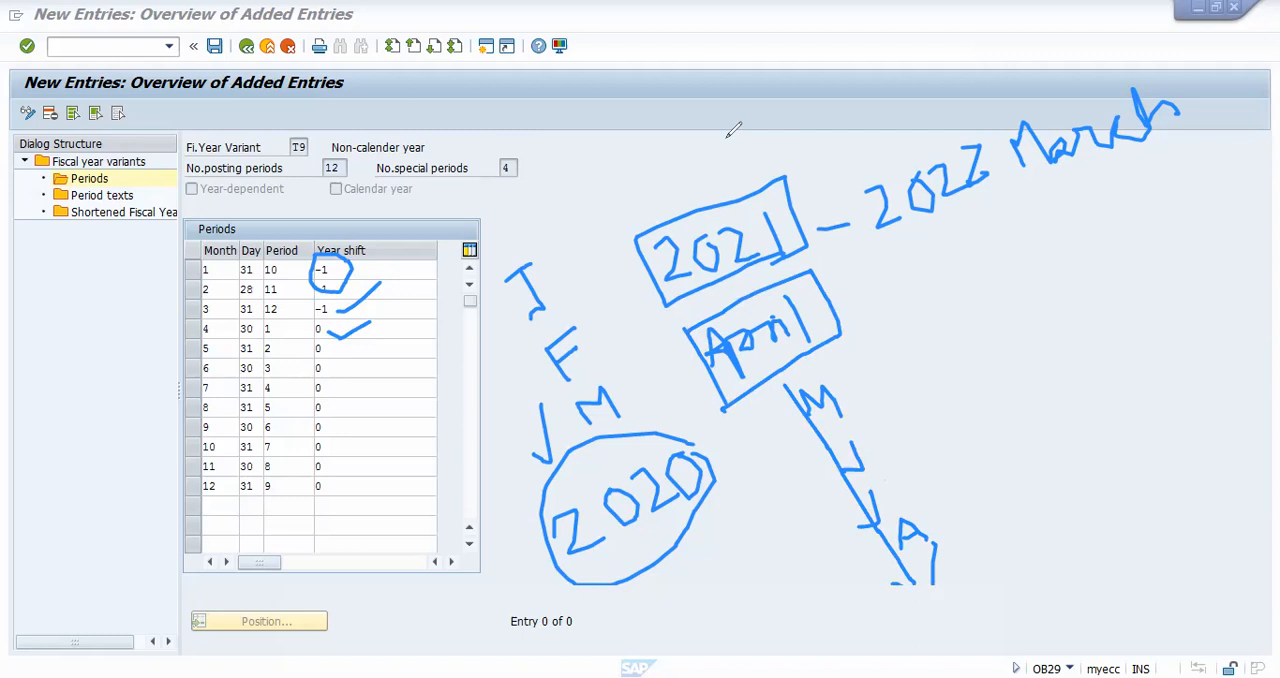
key("e")
left_click_drag(686, 267, 765, 289)
mouse_move(768, 208)
left_mouse_down()
mouse_move(758, 237)
mouse_move(766, 207)
mouse_move(831, 220)
mouse_move(880, 194)
left_mouse_up()
left_click_drag(860, 148, 902, 215)
mouse_move(866, 412)
left_mouse_down()
mouse_move(900, 386)
mouse_move(920, 400)
mouse_move(923, 336)
mouse_move(964, 334)
left_mouse_up()
left_click(943, 300)
left_click_drag(955, 270, 1003, 354)
mouse_move(1035, 246)
left_mouse_down()
mouse_move(1016, 268)
mouse_move(1048, 263)
left_mouse_up()
mouse_move(1105, 220)
left_mouse_down()
mouse_move(1087, 165)
mouse_move(1090, 175)
left_mouse_up()
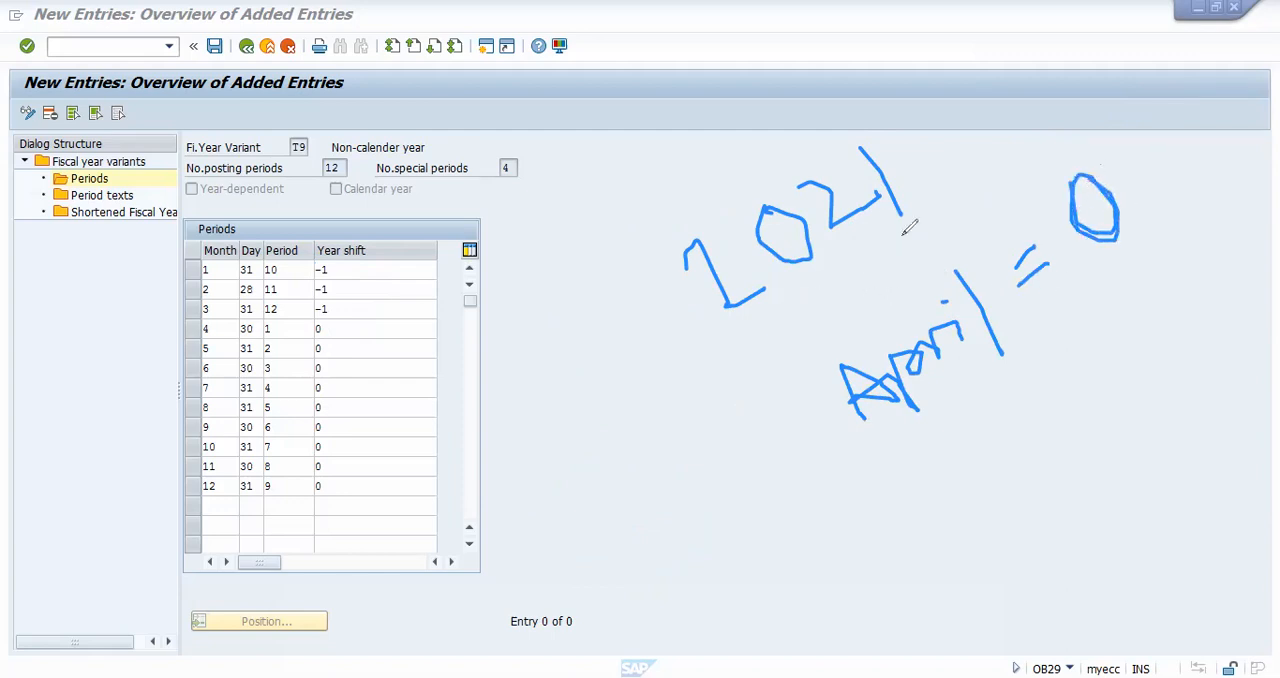
left_click_drag(776, 321, 905, 236)
mouse_move(611, 245)
left_mouse_down()
mouse_move(636, 305)
mouse_move(616, 314)
mouse_move(676, 390)
mouse_move(684, 360)
left_mouse_up()
mouse_move(720, 467)
left_mouse_down()
mouse_move(729, 423)
mouse_move(757, 430)
left_mouse_up()
mouse_move(642, 584)
left_mouse_down()
mouse_move(672, 584)
mouse_move(718, 546)
mouse_move(780, 538)
mouse_move(776, 488)
left_mouse_up()
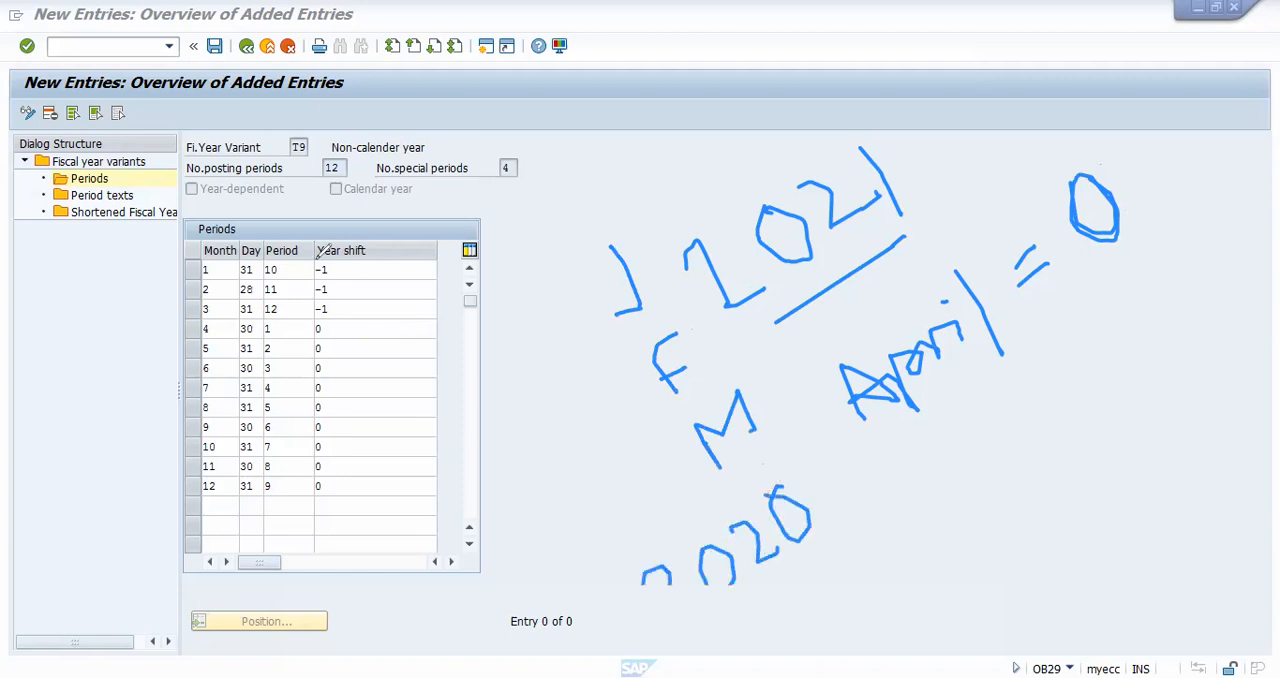
left_click_drag(328, 263, 403, 261)
left_click_drag(531, 235, 576, 206)
left_click_drag(588, 160, 638, 237)
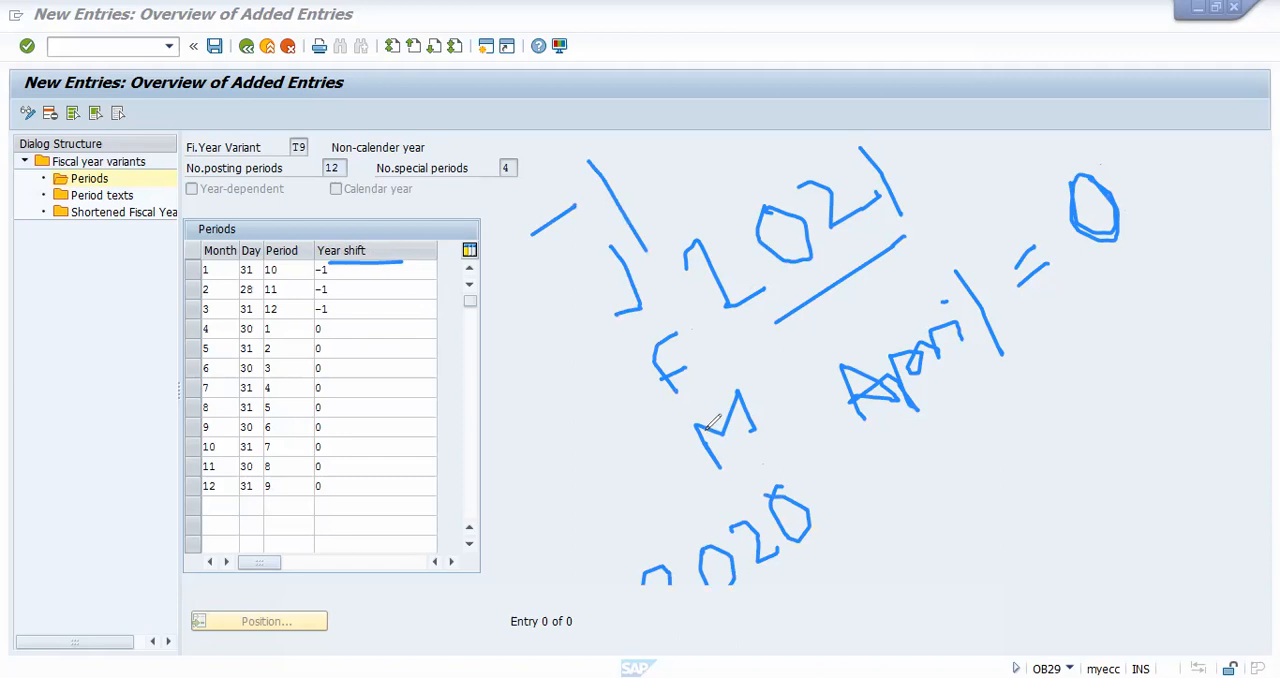
left_click_drag(1013, 166, 960, 203)
left_click_drag(968, 158, 1008, 211)
left_click_drag(1032, 105, 1063, 171)
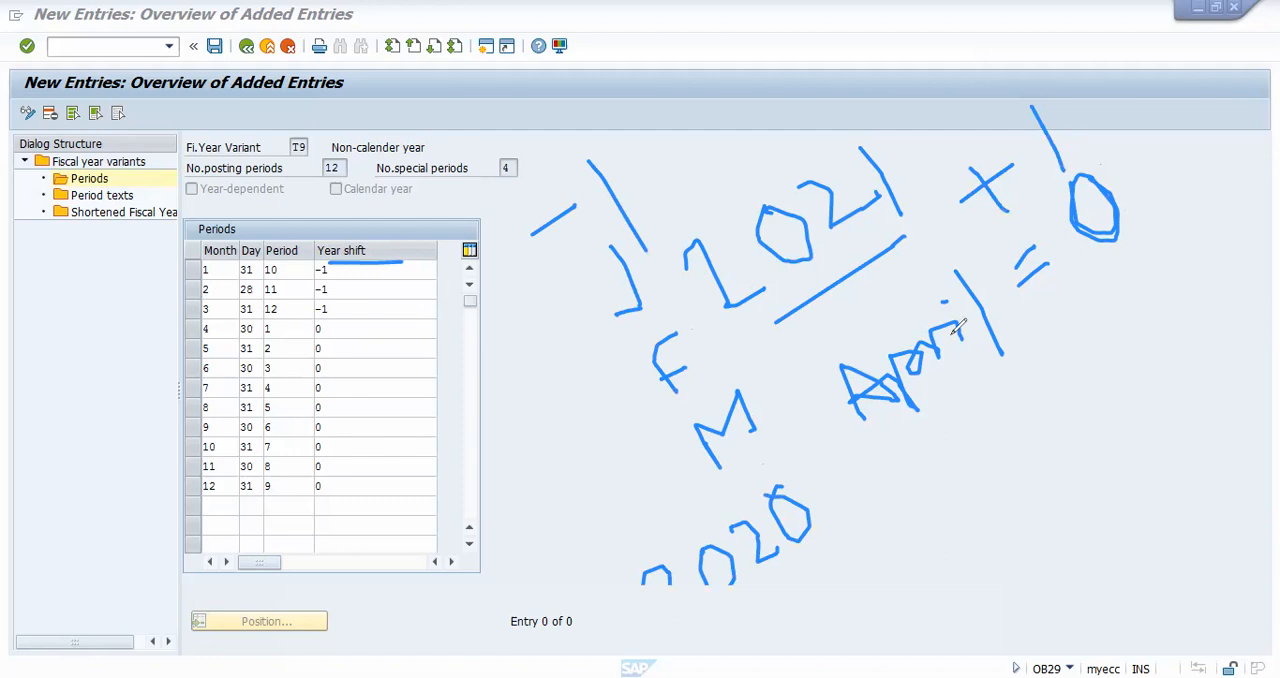
left_click(849, 40)
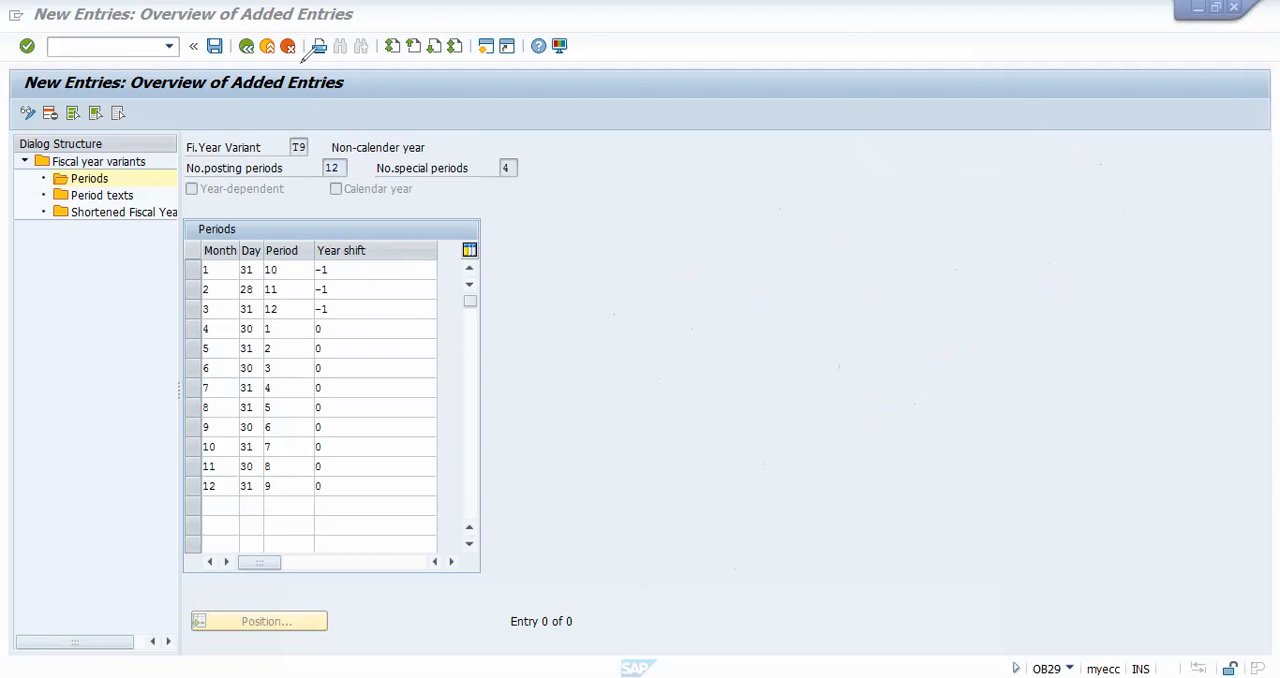
Step: Try to save the T9 period assignments and clear the year shift of the blank row below month 12
left_click(214, 47)
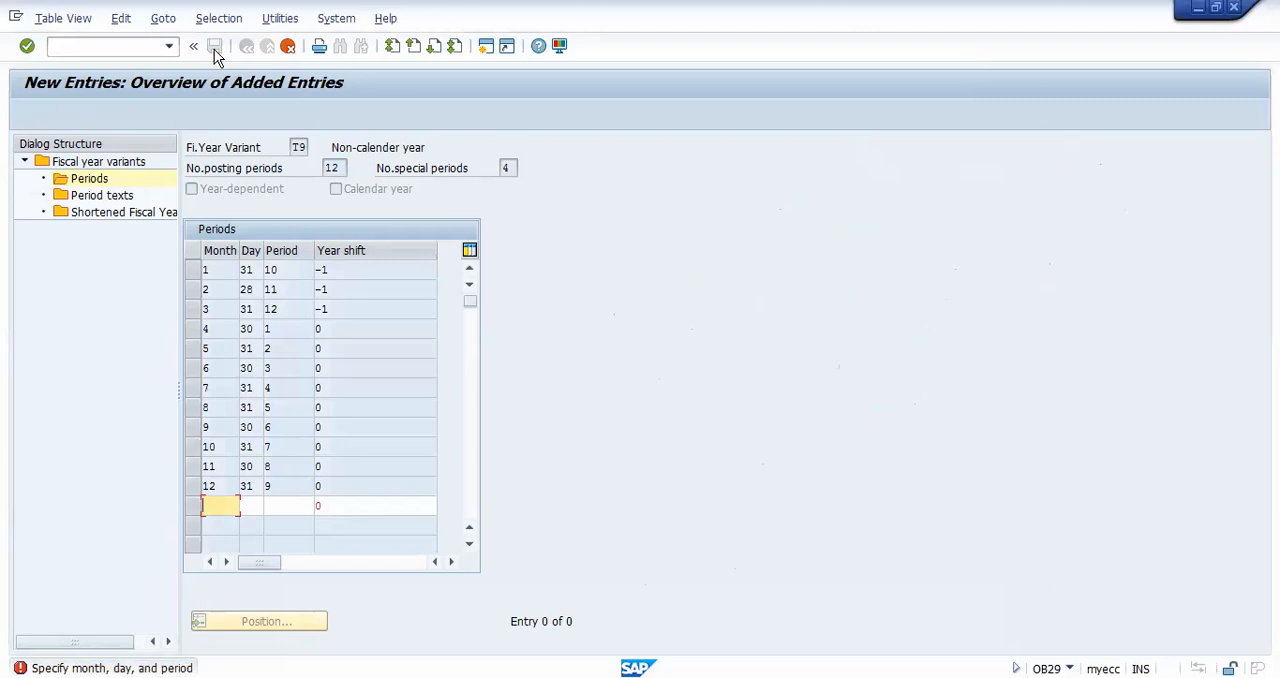
left_click(335, 509)
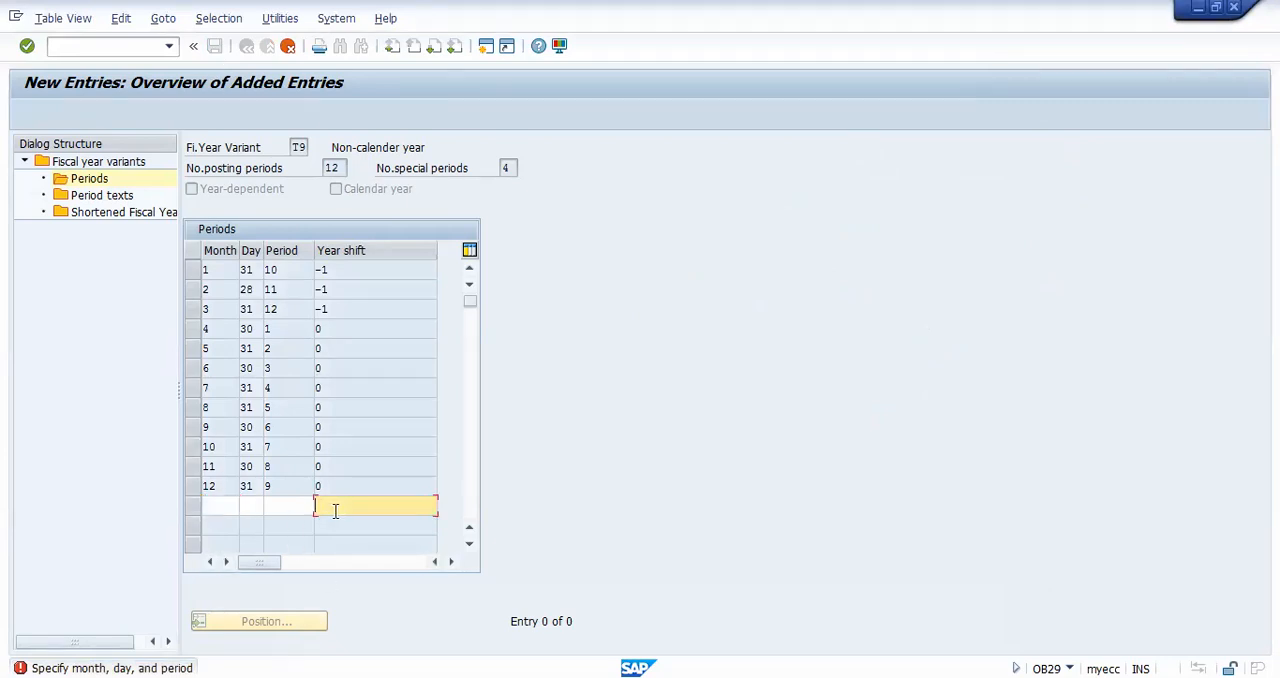
key("Return")
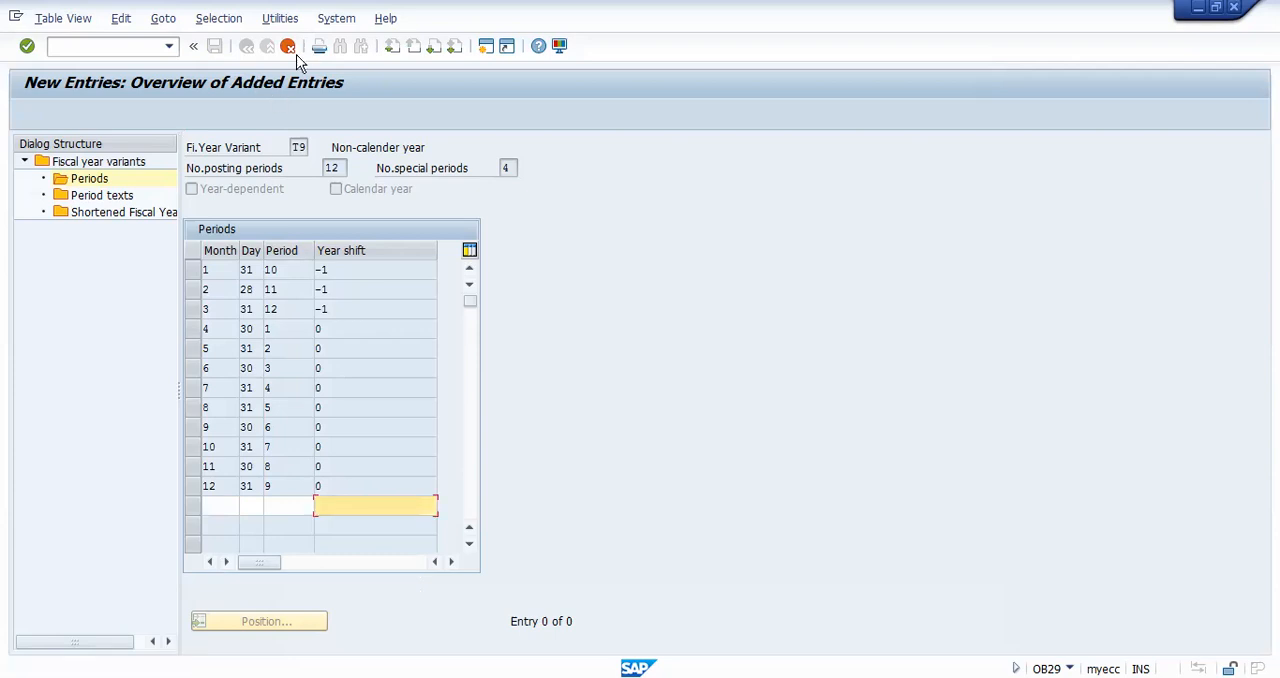
left_click(90, 179)
double_click(92, 182)
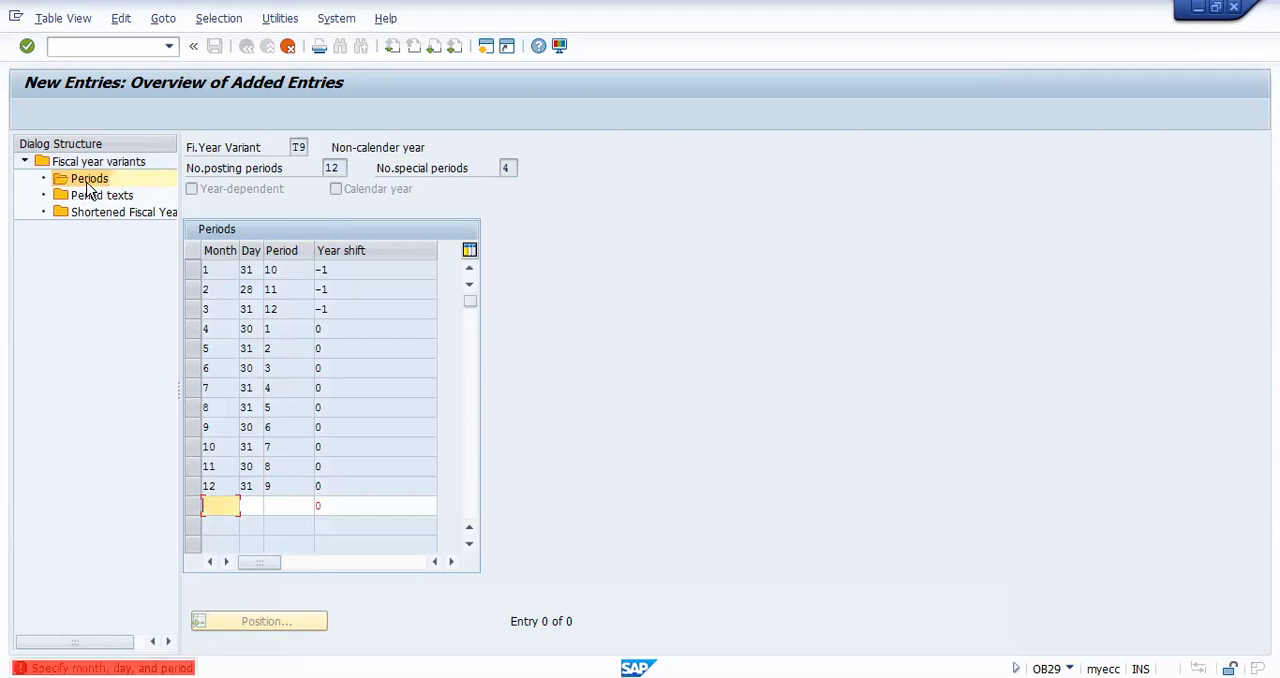
left_click(337, 507)
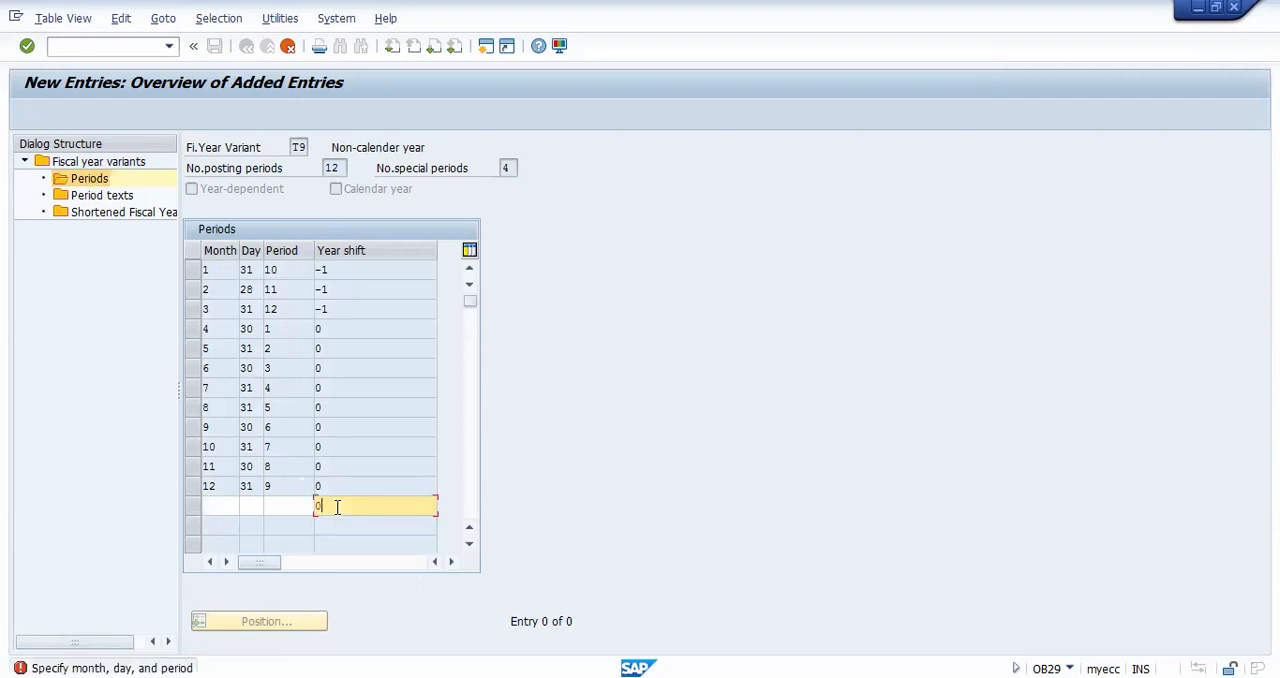
key("BackSpace")
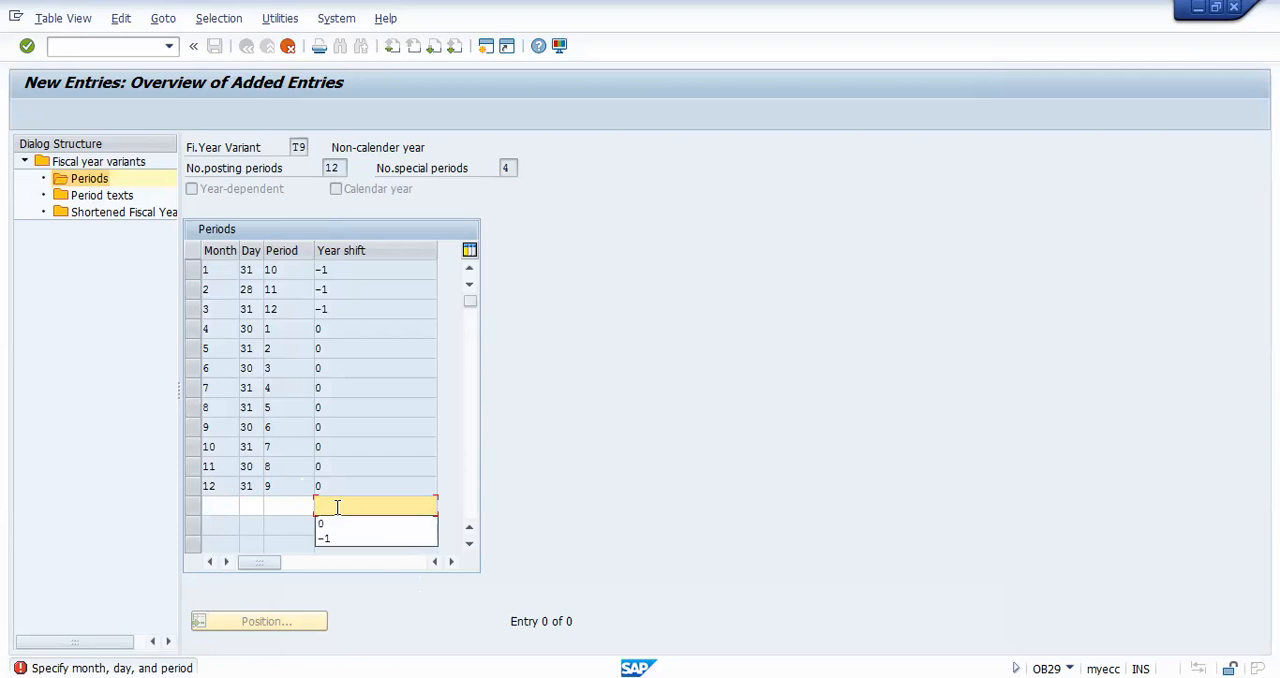
left_click(289, 47)
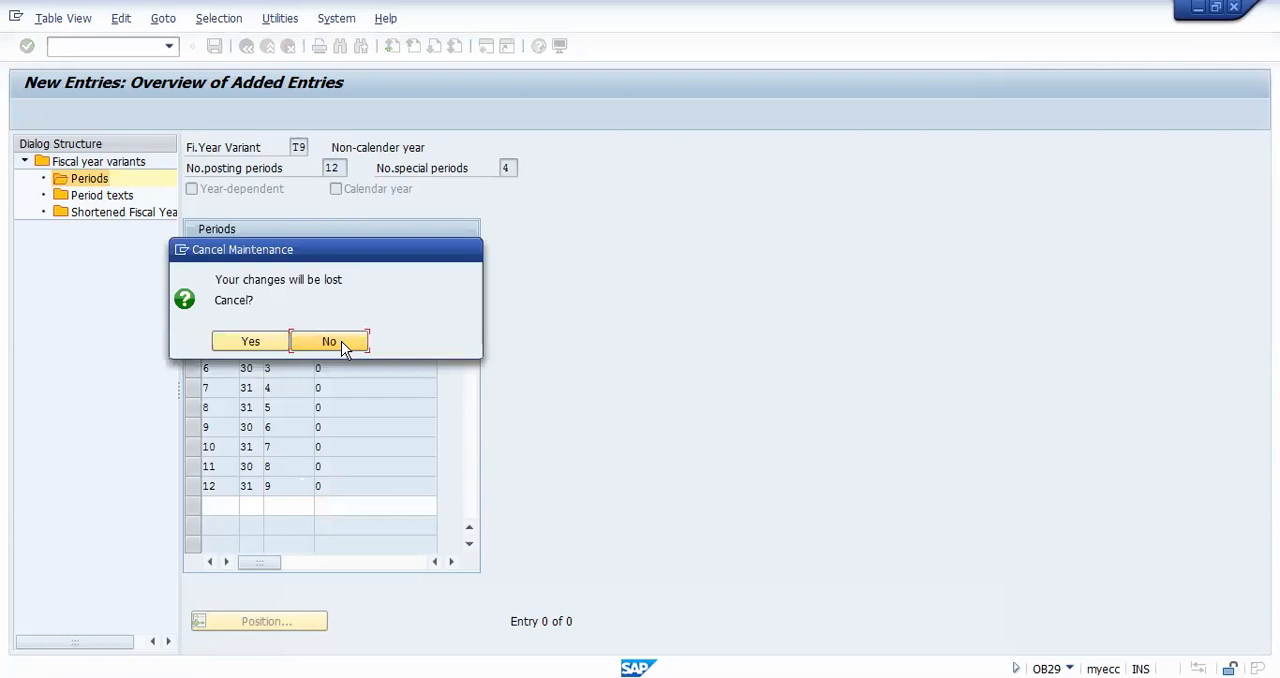
left_click(341, 341)
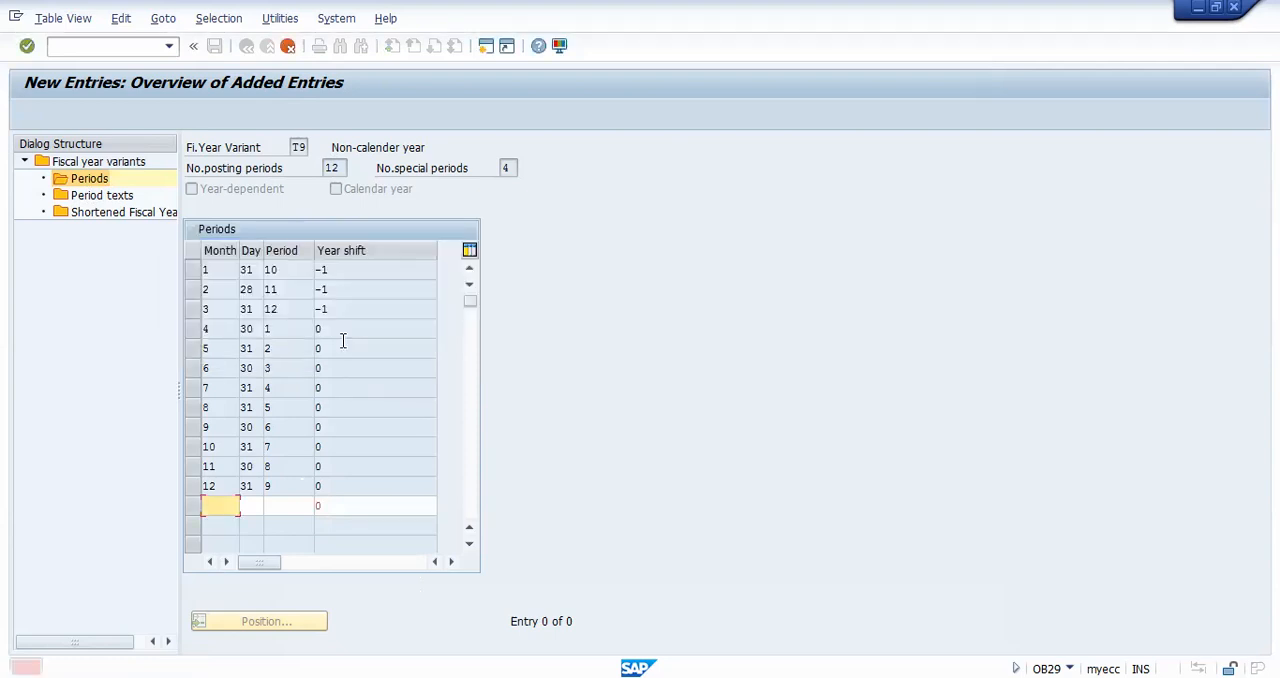
Step: Discard the pending entry in the blank row below month 12 and save the T9 period assignments
left_click(340, 508)
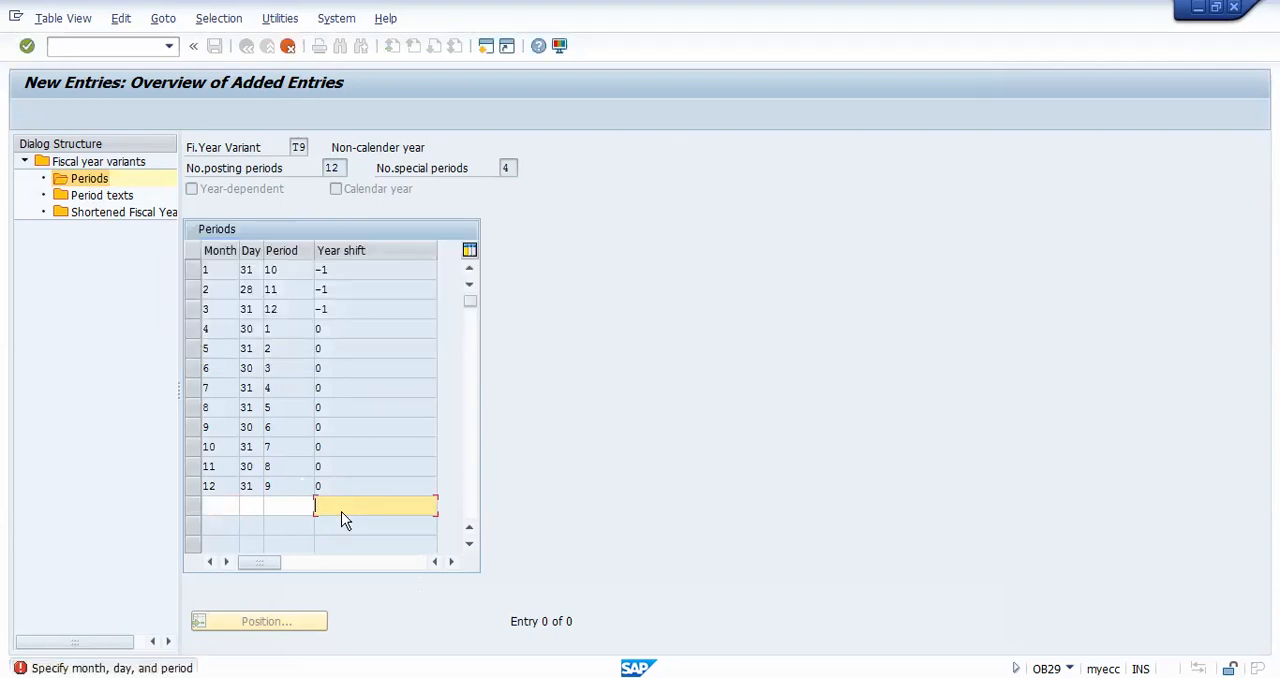
left_click(287, 47)
left_click(257, 339)
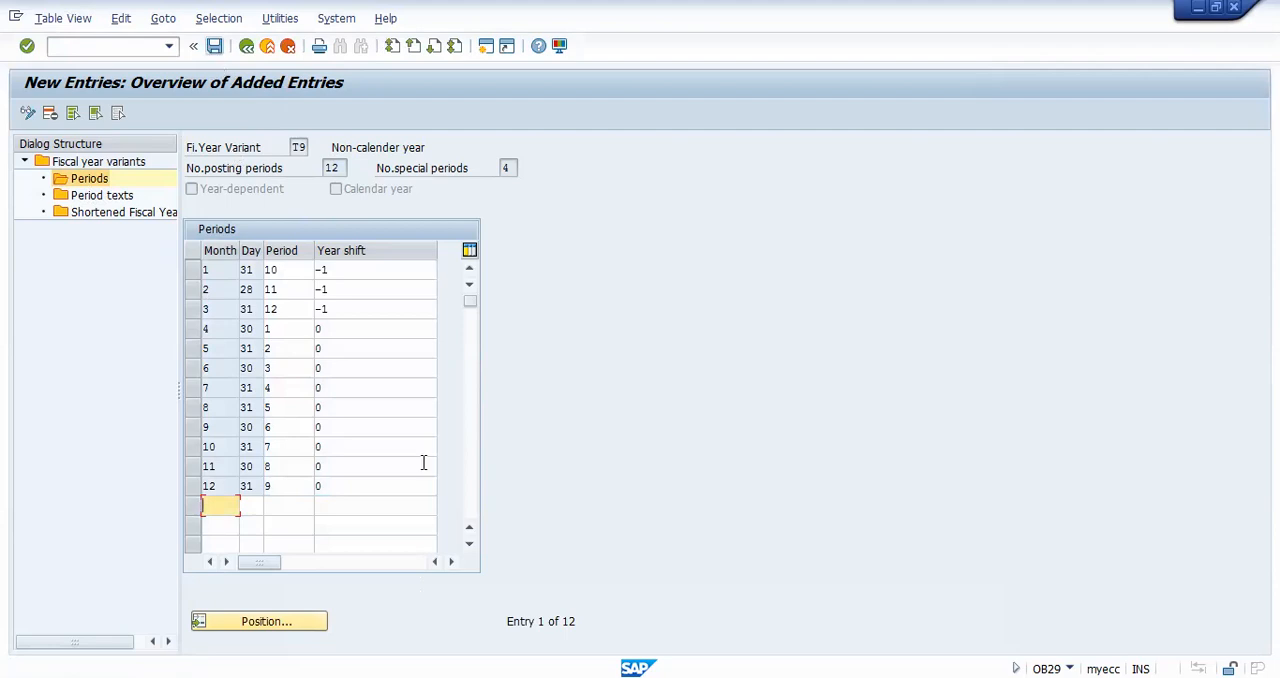
left_click(334, 510)
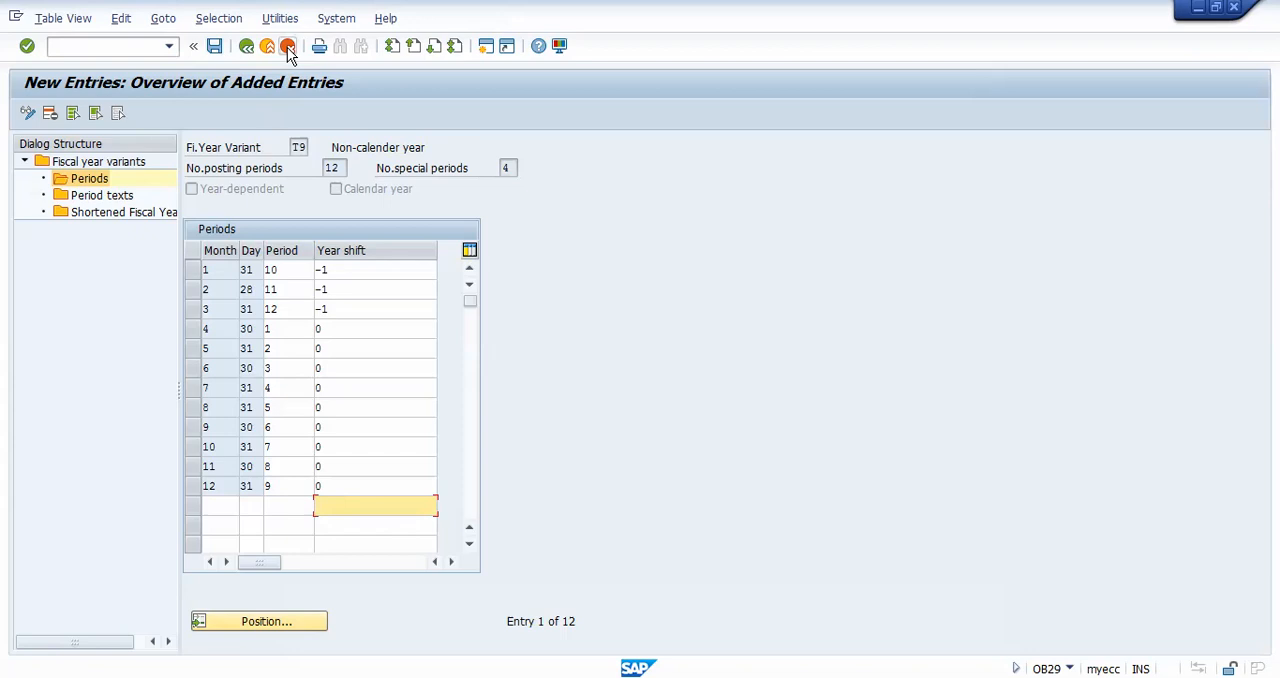
left_click(214, 46)
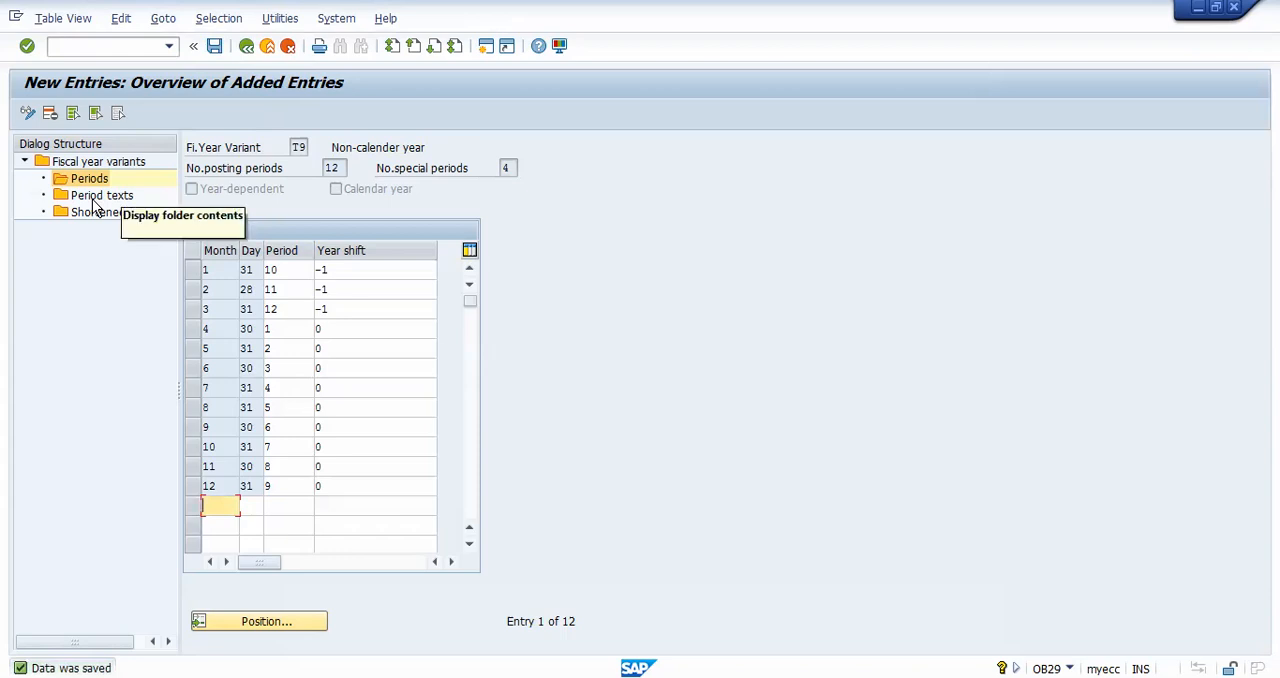
Step: Open the period texts of fiscal year variant T9 and start new entries
left_click(216, 270)
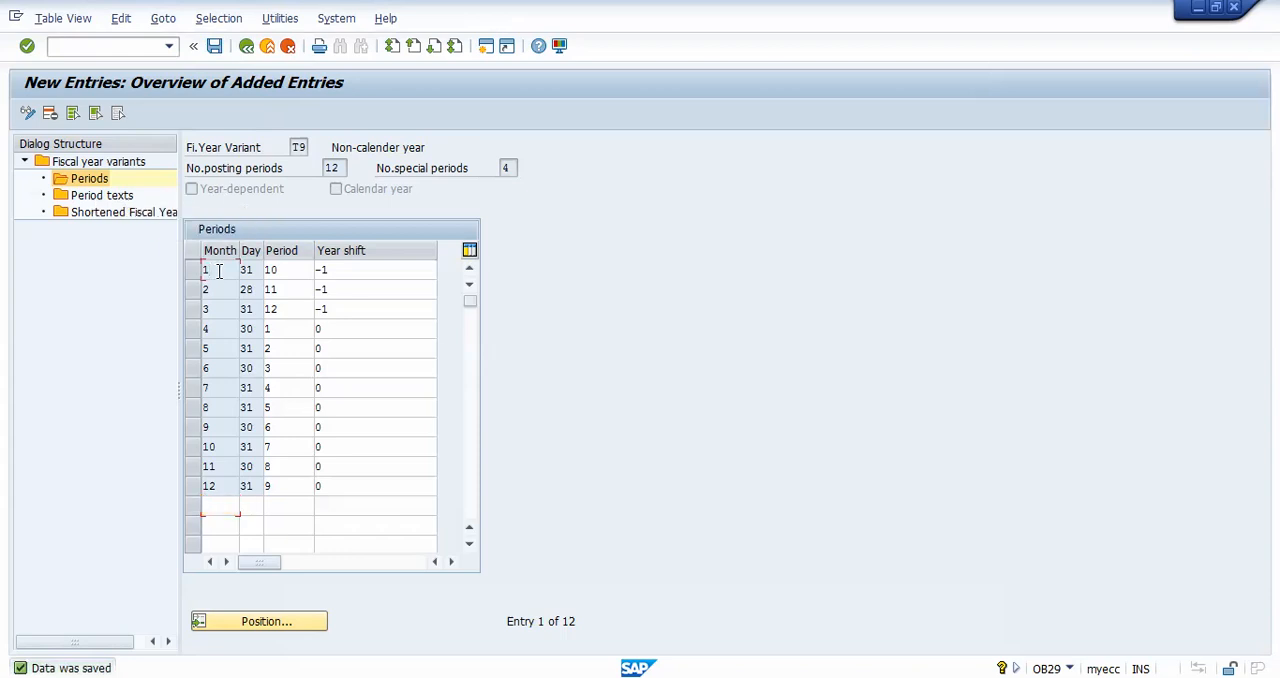
left_click(224, 356)
left_click(115, 197)
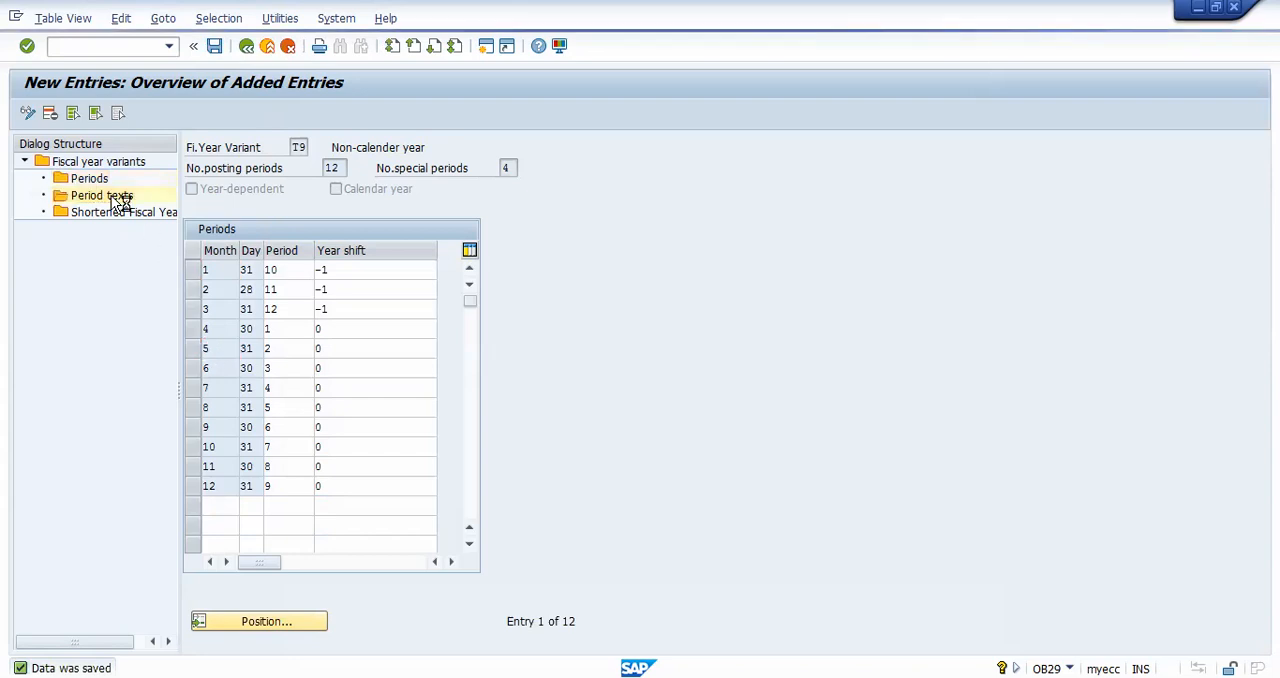
double_click(111, 195)
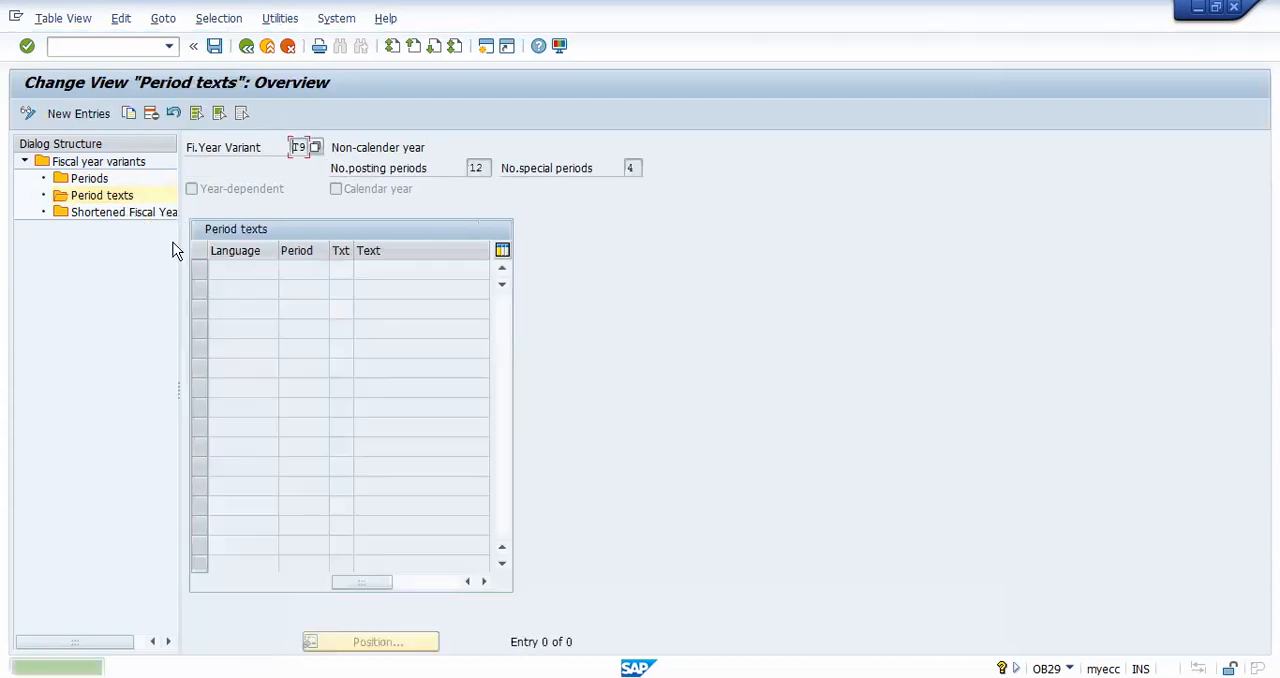
left_click(80, 114)
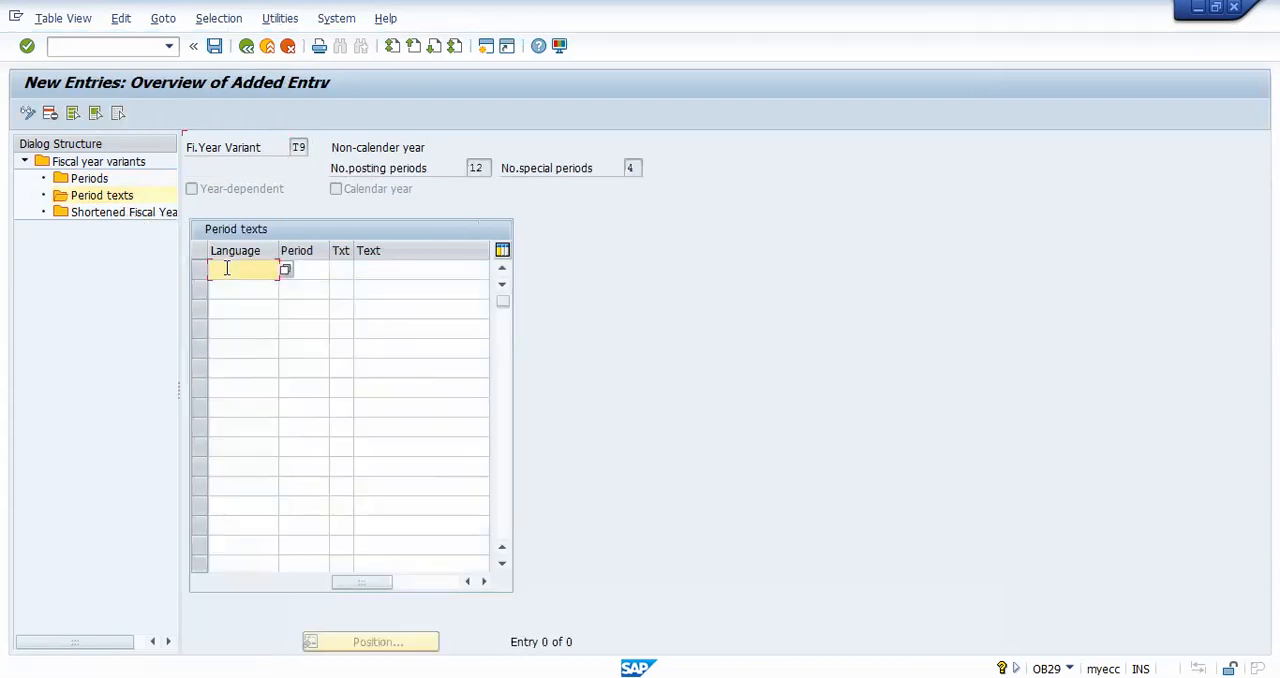
Step: Enter the text for period 1 in language en with short text jan and long text JANUARY
type("en")
key("Tab")
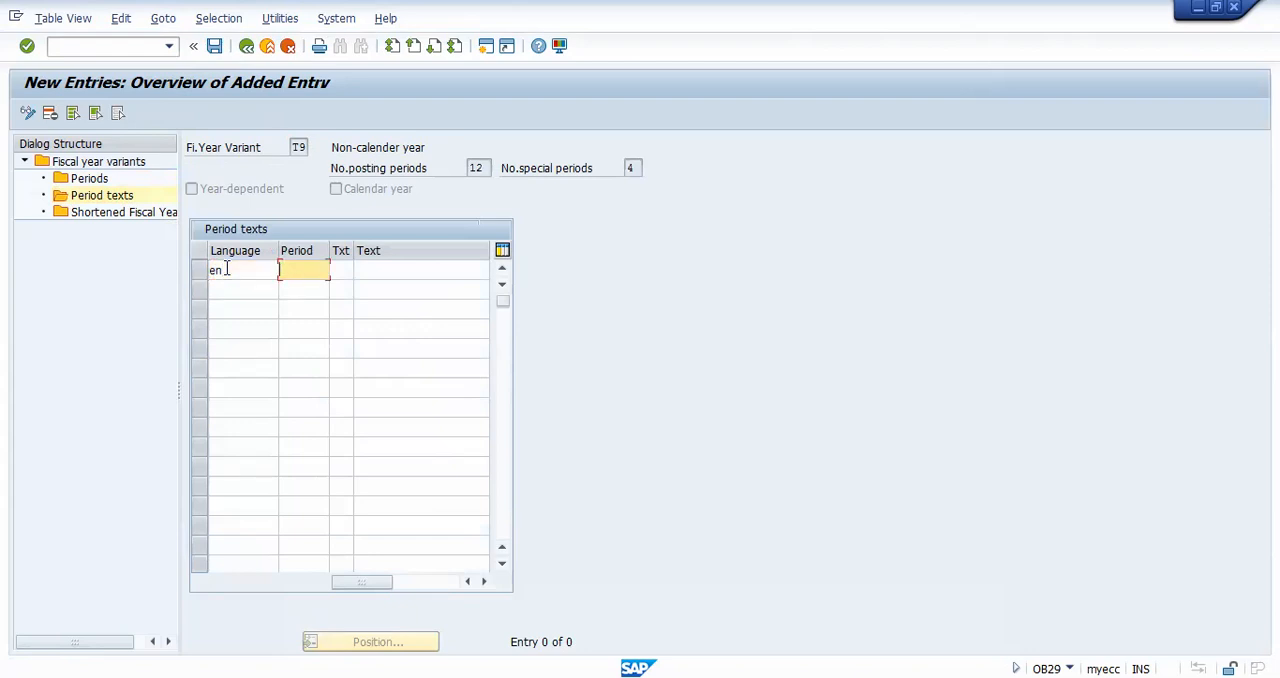
type("1")
key("Tab")
type("jan")
key("Tab")
type("jan")
key("Down")
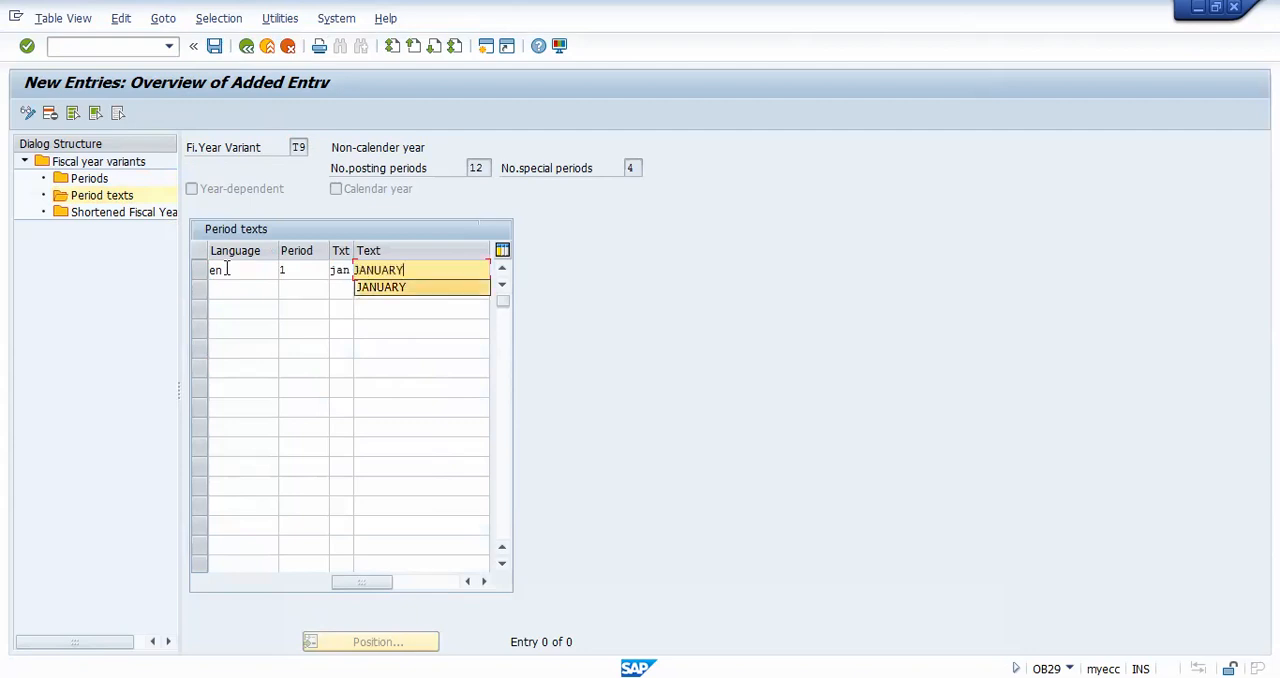
key("Tab")
Step: Enter the text for period 2 in language en with short text feb and long text FEBRUARY
type("en")
key("Tab")
type("2")
key("Tab")
type("feb")
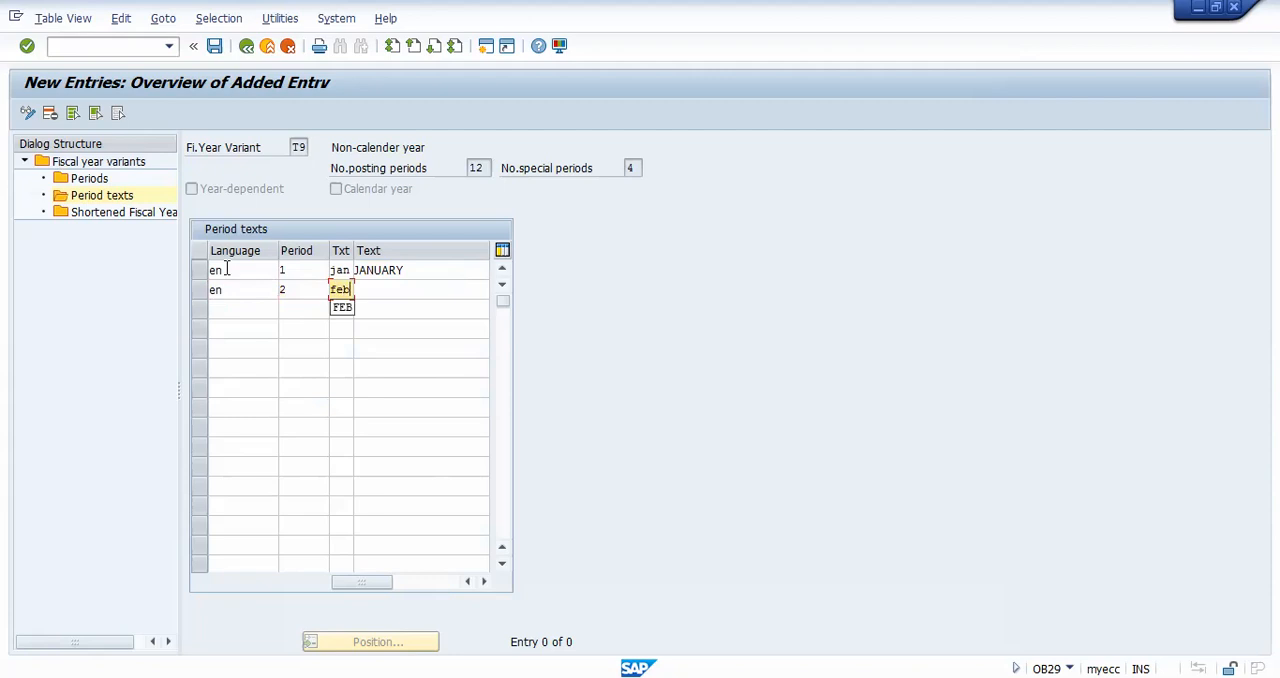
key("Tab")
type("fe")
key("Down")
key("Tab")
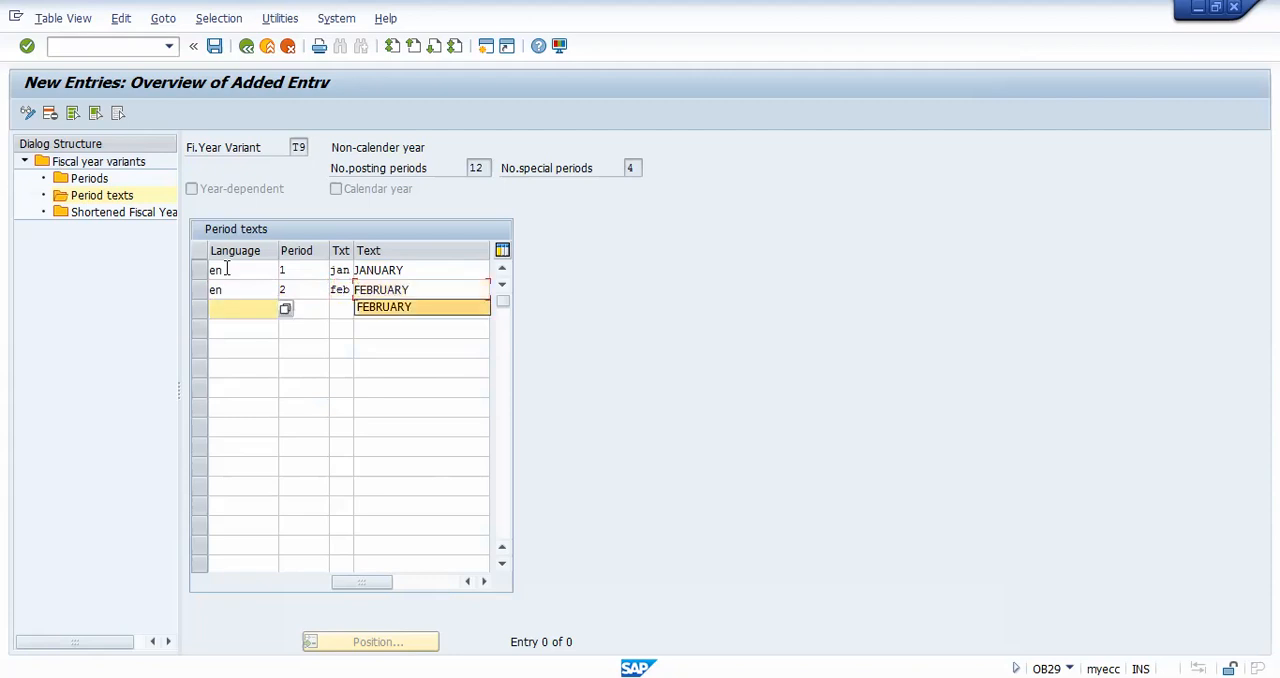
Step: Enter the text for period 3 in language en with short text mar and long text MARCH
type("en")
key("Tab")
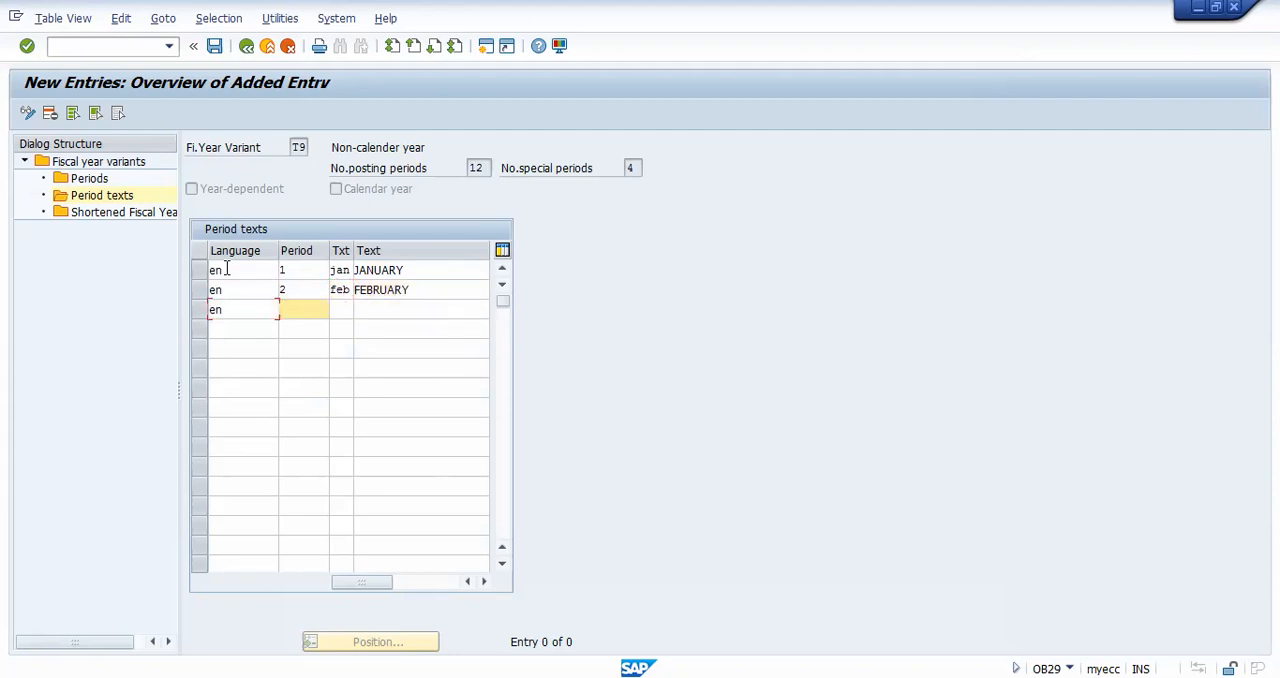
type("3")
key("Tab")
type("mar")
key("Tab")
type("ma")
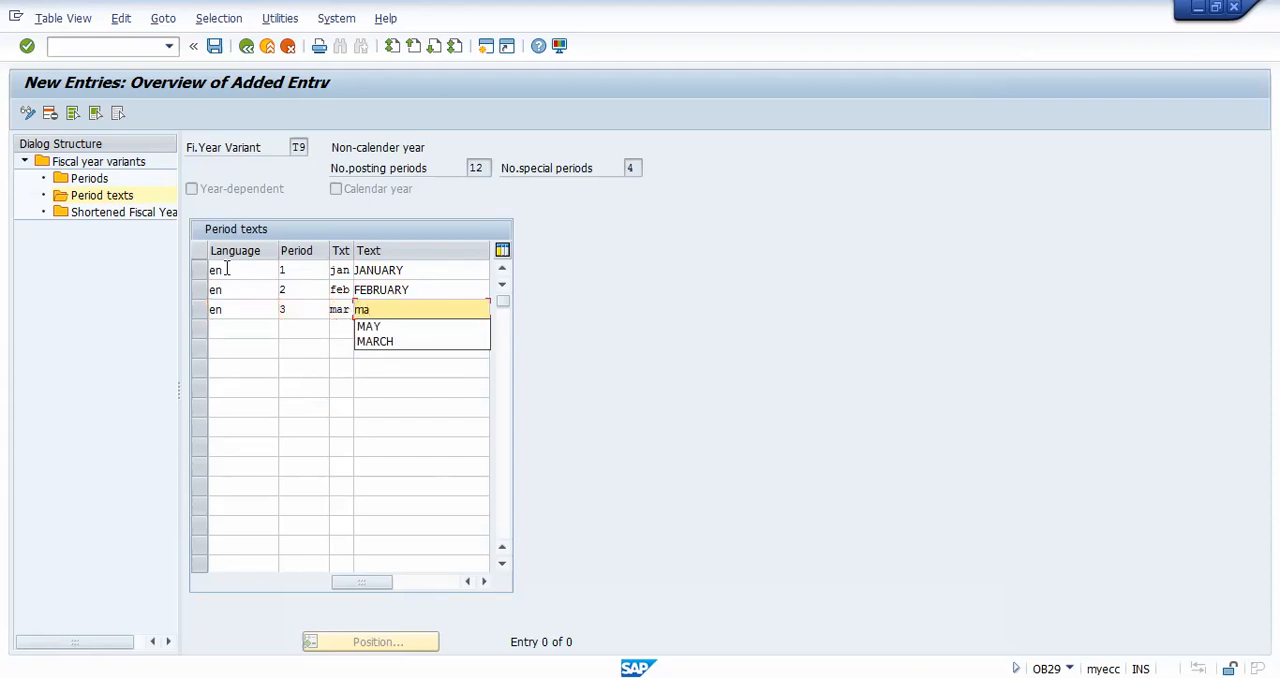
key("Down")
key("Down")
key("Tab")
Step: Enter the text for period 4 in language en with short text APR and long text april
type("en")
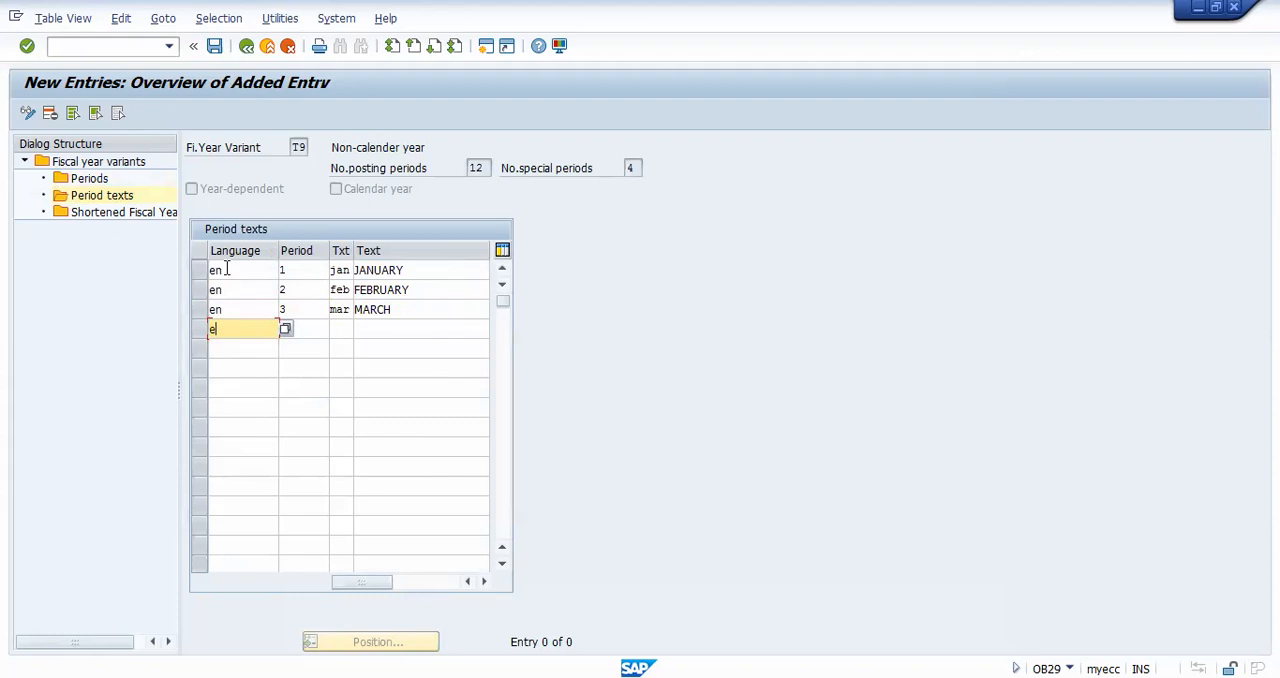
key("Tab")
type("4")
key("Tab")
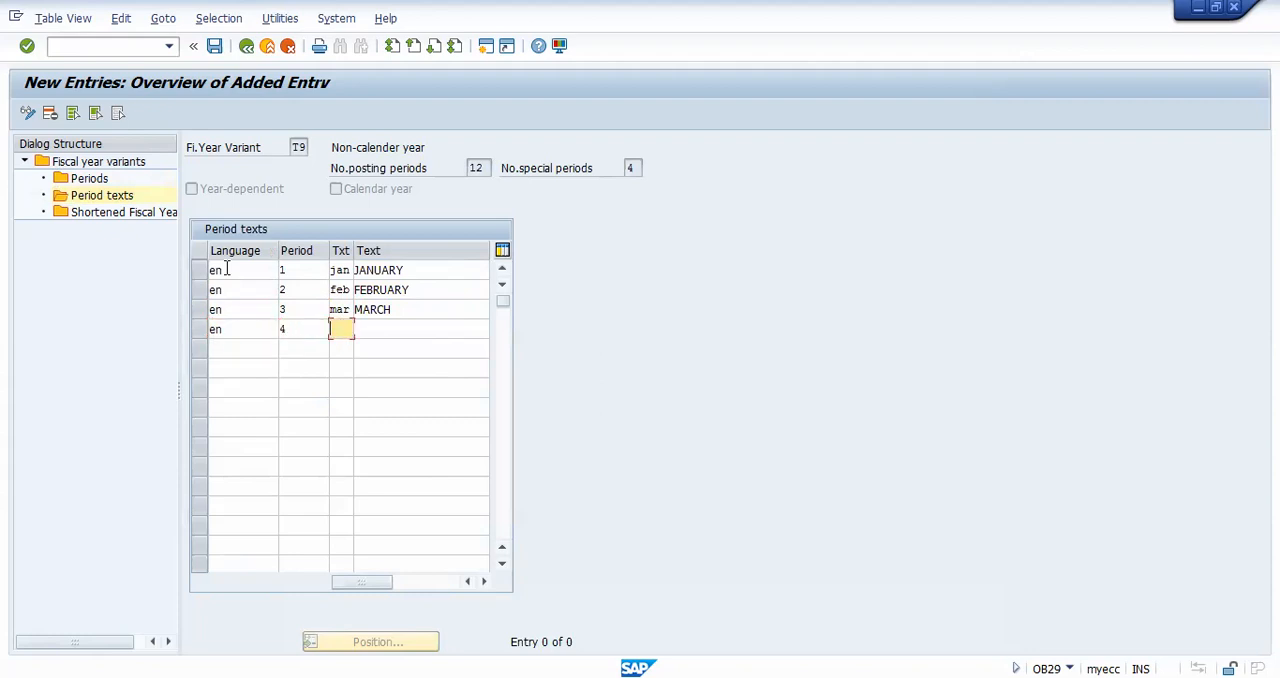
type("a")
key("Down")
key("Down")
key("Tab")
type("apr")
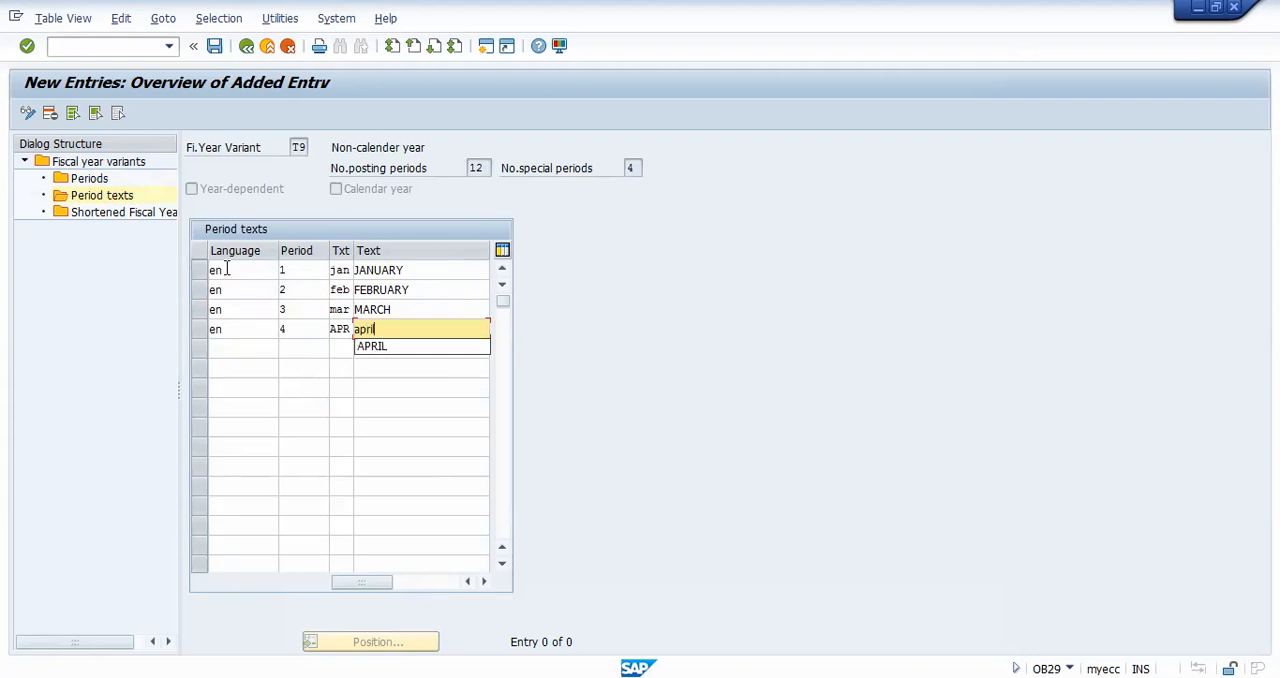
key("Tab")
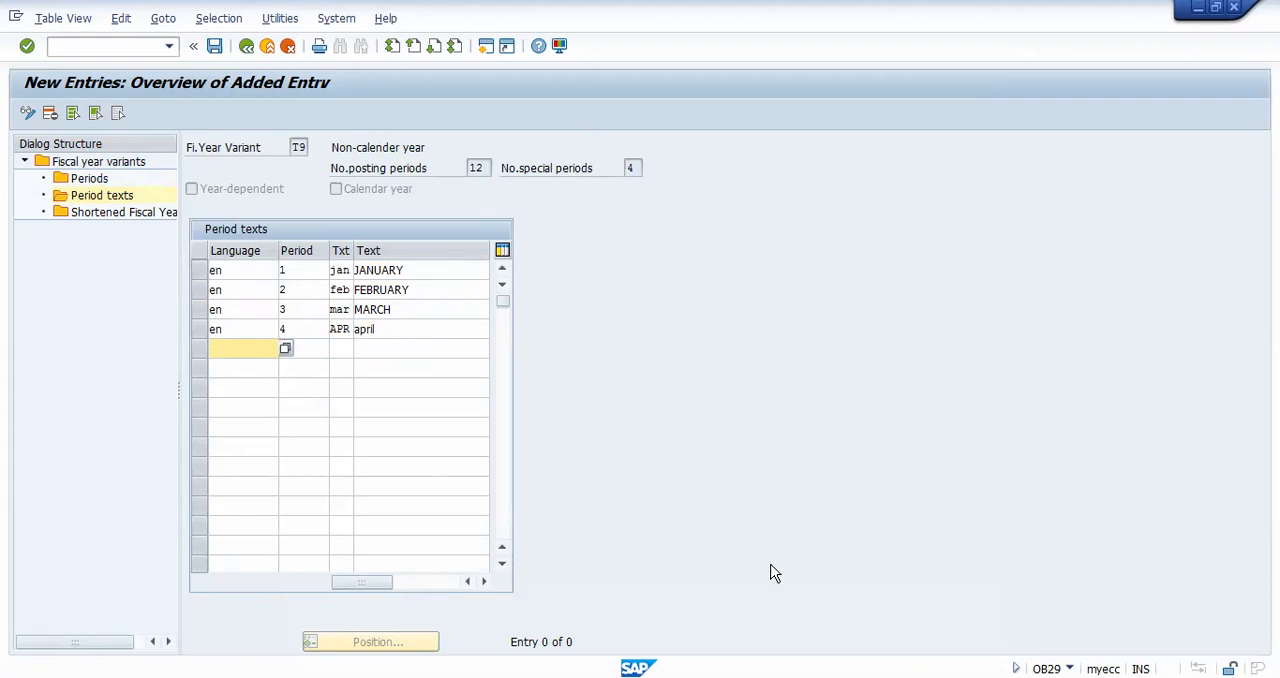
key("ctrl+shift+d")
mouse_move(337, 253)
left_mouse_down()
mouse_move(323, 350)
mouse_move(354, 331)
mouse_move(346, 246)
mouse_move(336, 250)
left_mouse_up()
mouse_move(413, 262)
left_mouse_down()
mouse_move(356, 262)
mouse_move(378, 336)
mouse_move(425, 252)
mouse_move(416, 244)
left_mouse_up()
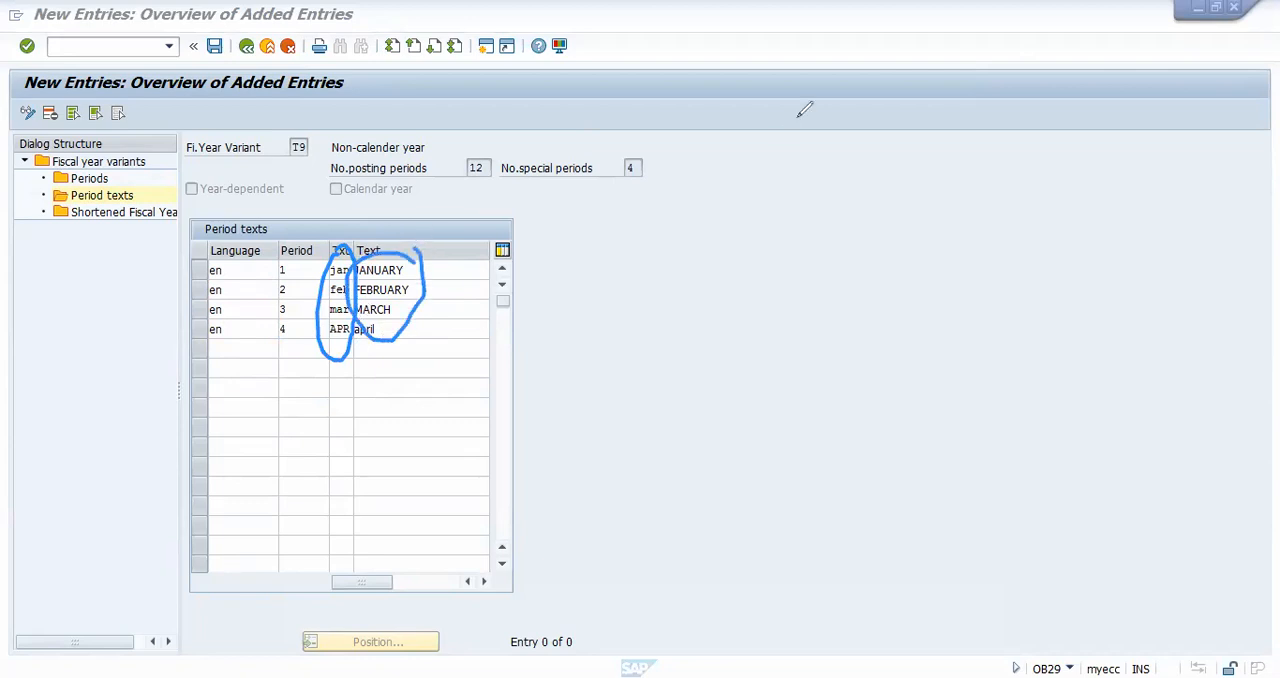
key("ctrl+shift+d")
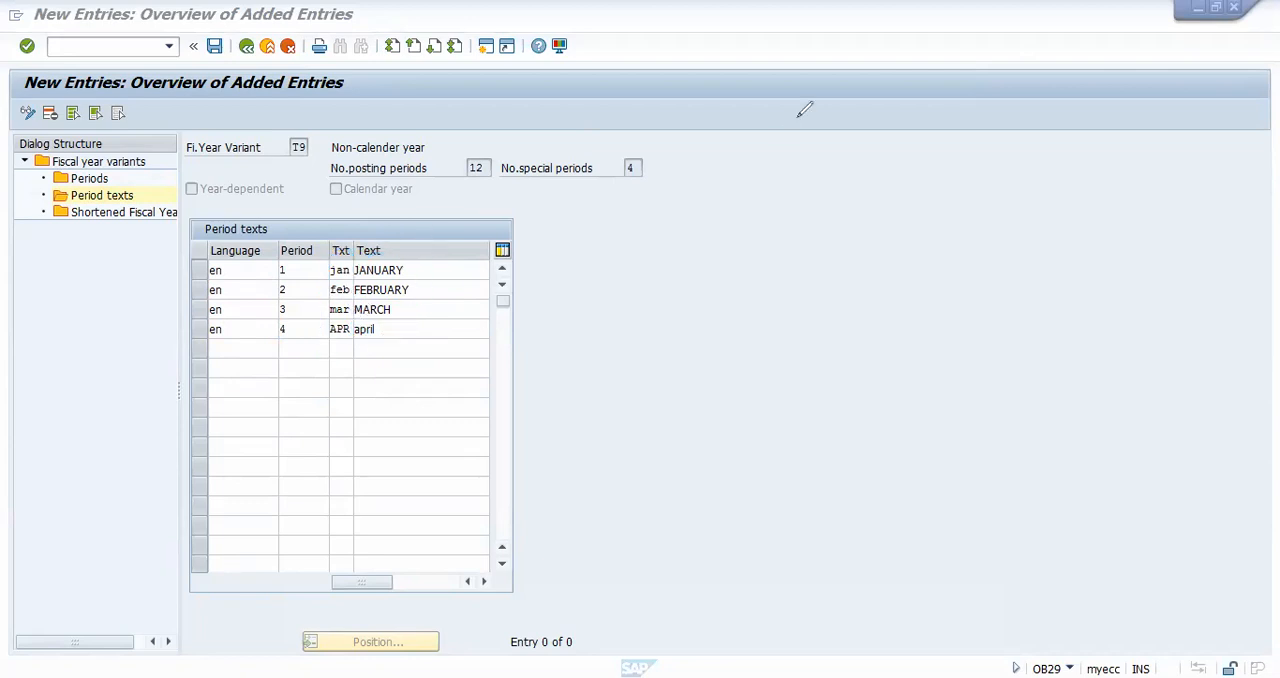
Step: Enter the text for period 5 in language en with short text may and long text may
left_click(225, 350)
type("en")
key("Tab")
type("5")
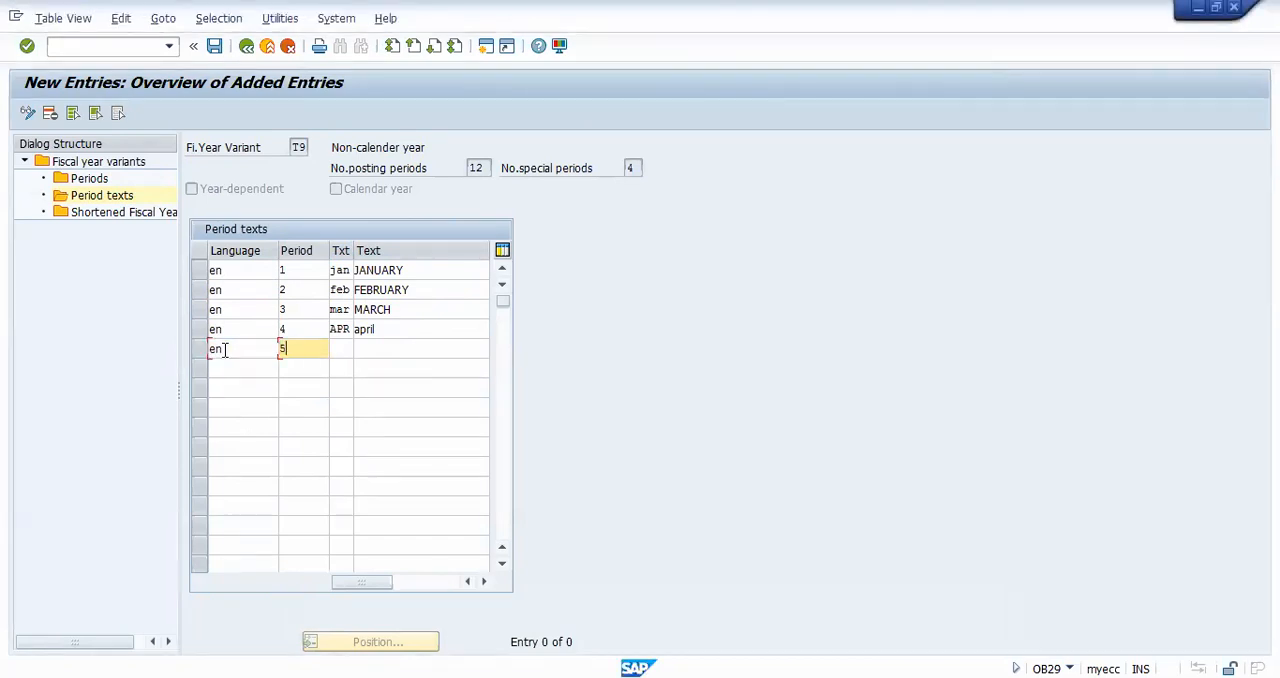
key("Tab")
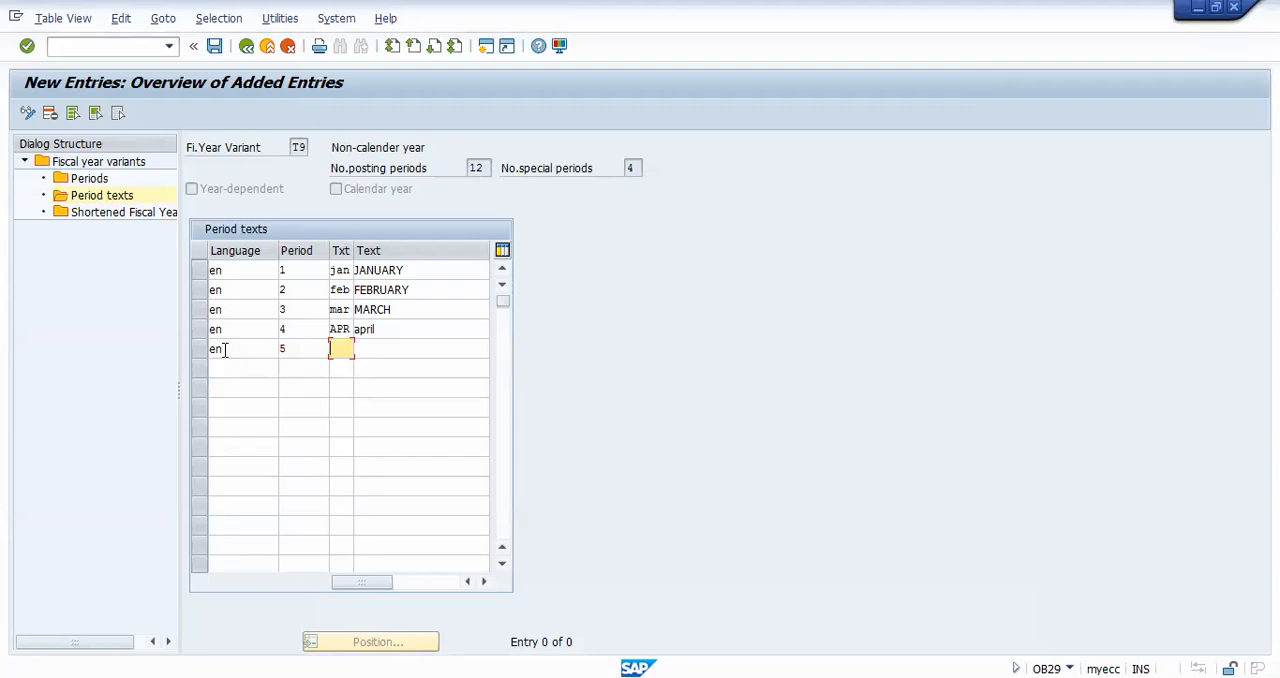
type("may")
key("Tab")
type("may")
key("Tab")
Step: Enter the text for period 6 in language en with short text jun and long text june
type("en")
key("Tab")
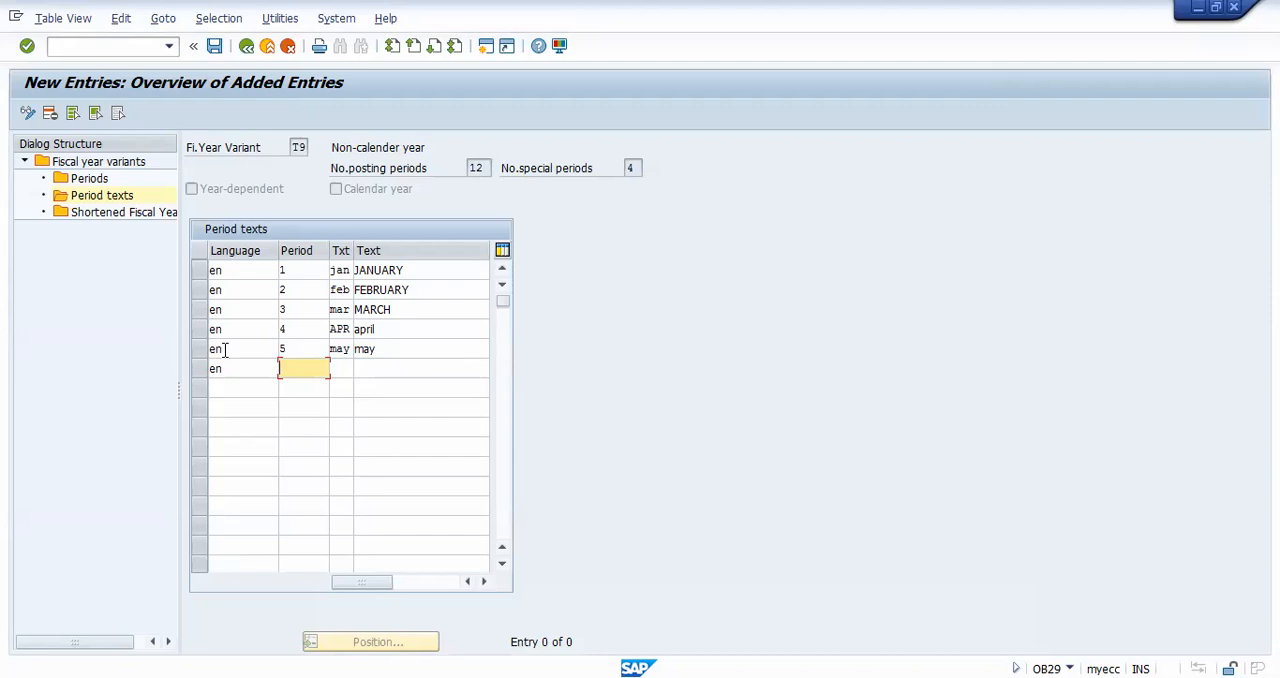
type("6")
key("Tab")
type("jun")
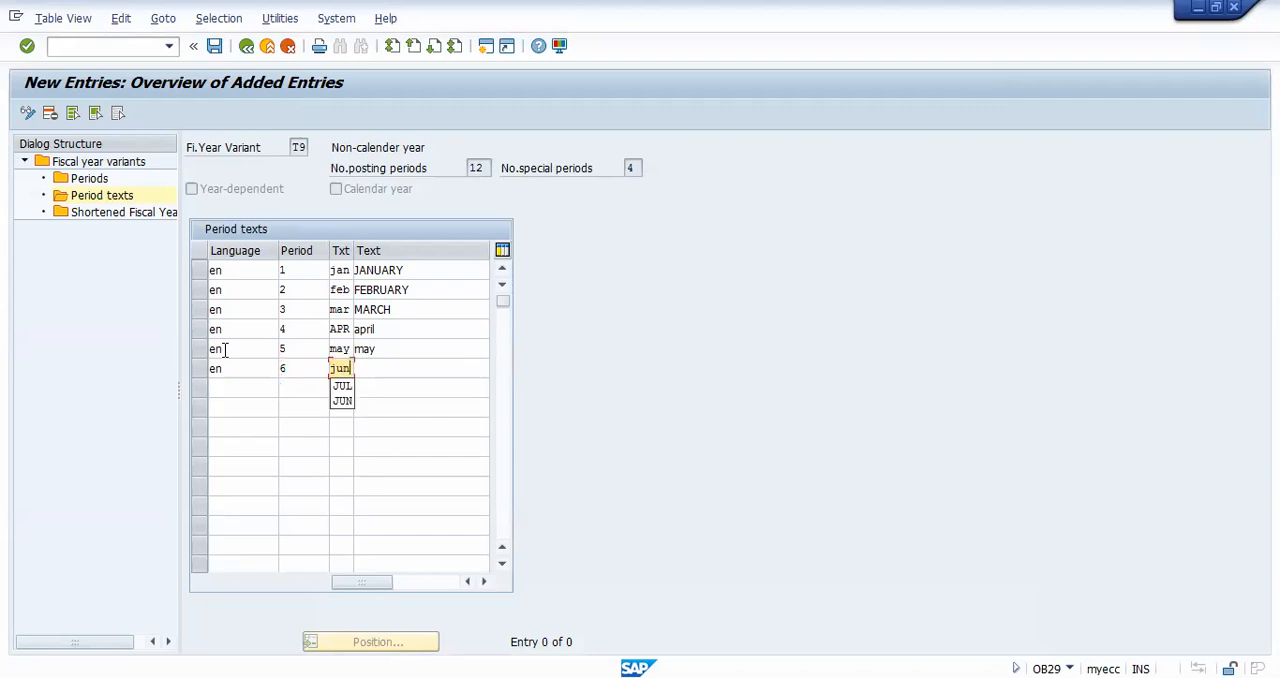
key("Tab")
type("june")
key("Tab")
Step: Enter the text for period 7 in language en with short text jul and long text july
type("en")
key("Tab")
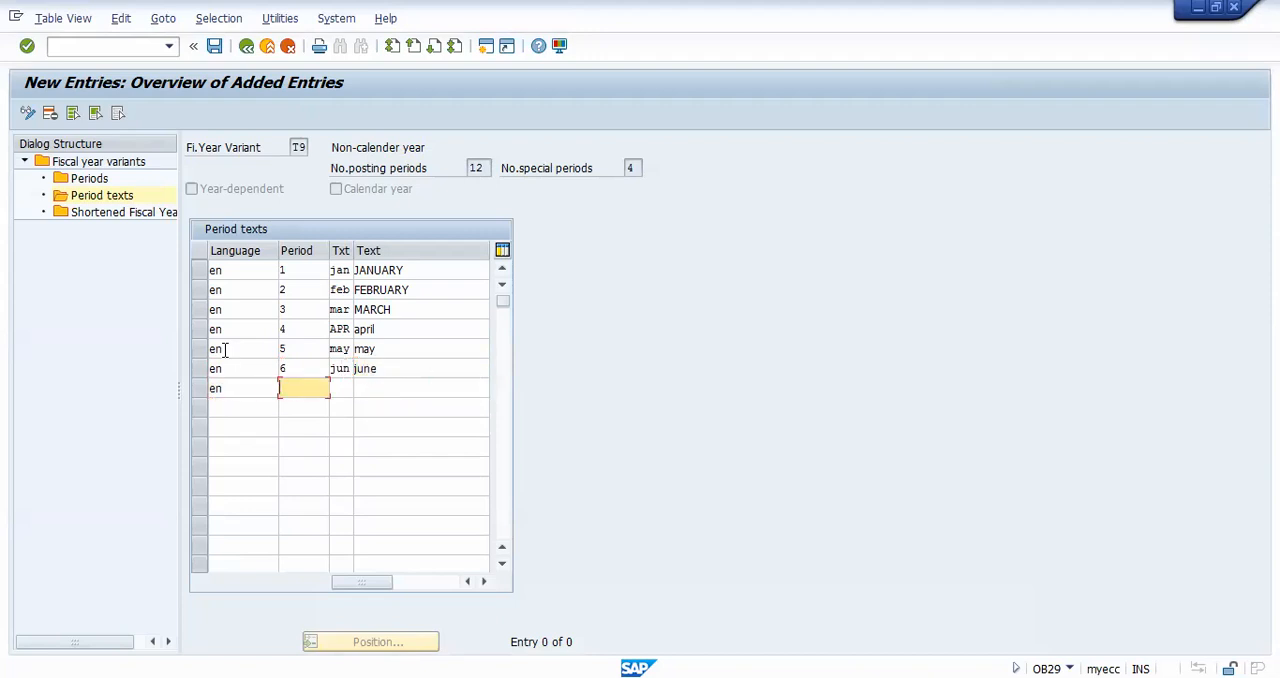
type("7")
key("Tab")
type("jul")
key("Tab")
type("jul")
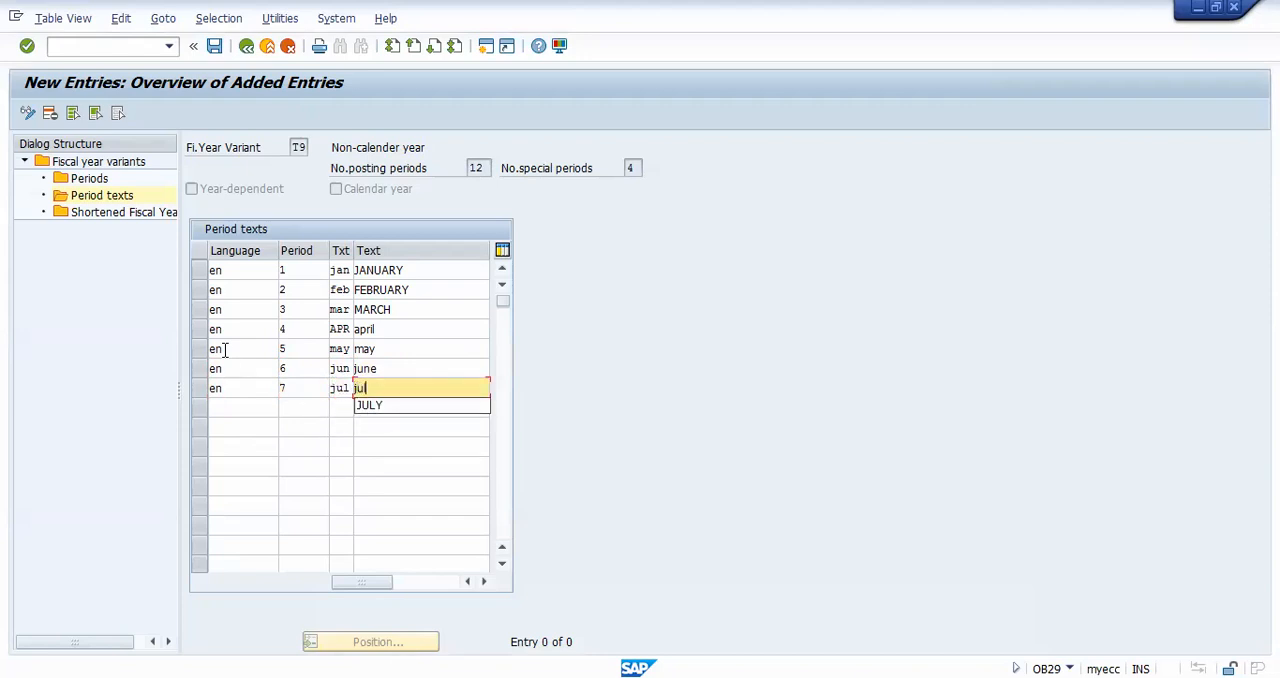
type("y")
key("Tab")
Step: Enter the text for period 8 in language en with short text aug and long text AUGUST
type("en")
key("Tab")
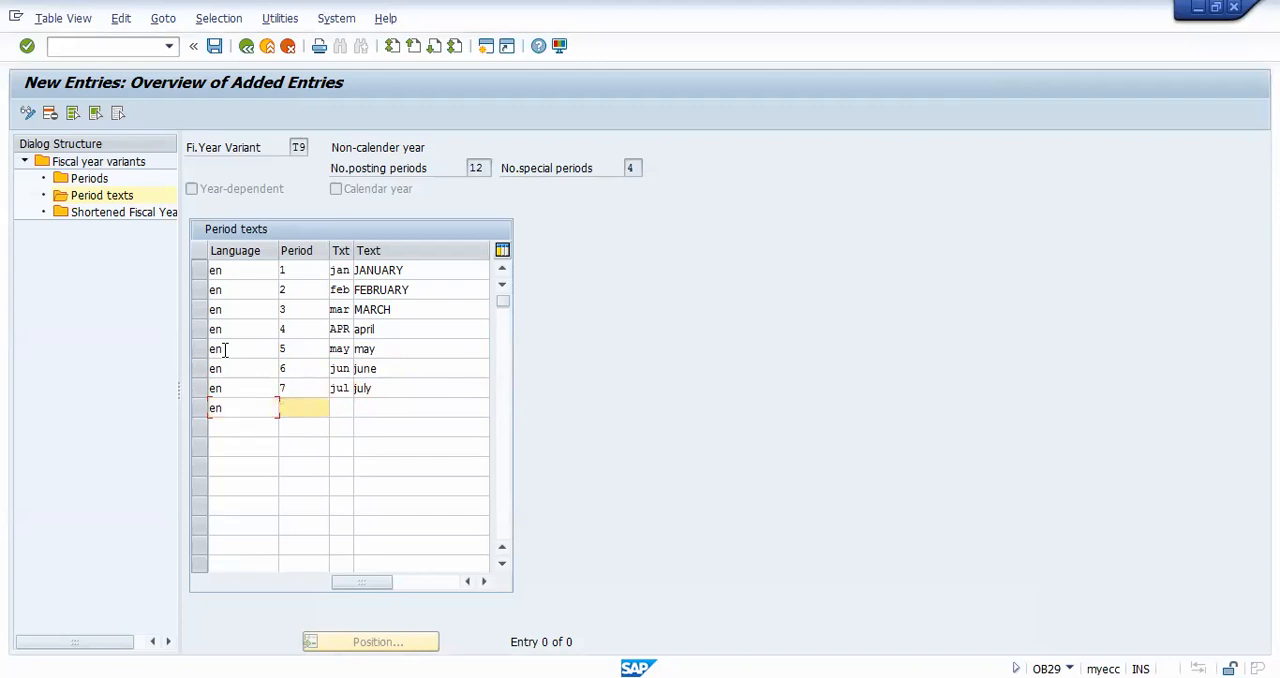
type("8")
key("Tab")
type("aug")
key("Tab")
type("au")
key("Down")
key("Tab")
Step: Enter the text for period 9 in language en with short text sep and long text SEPTEMBER
type("en")
key("Tab")
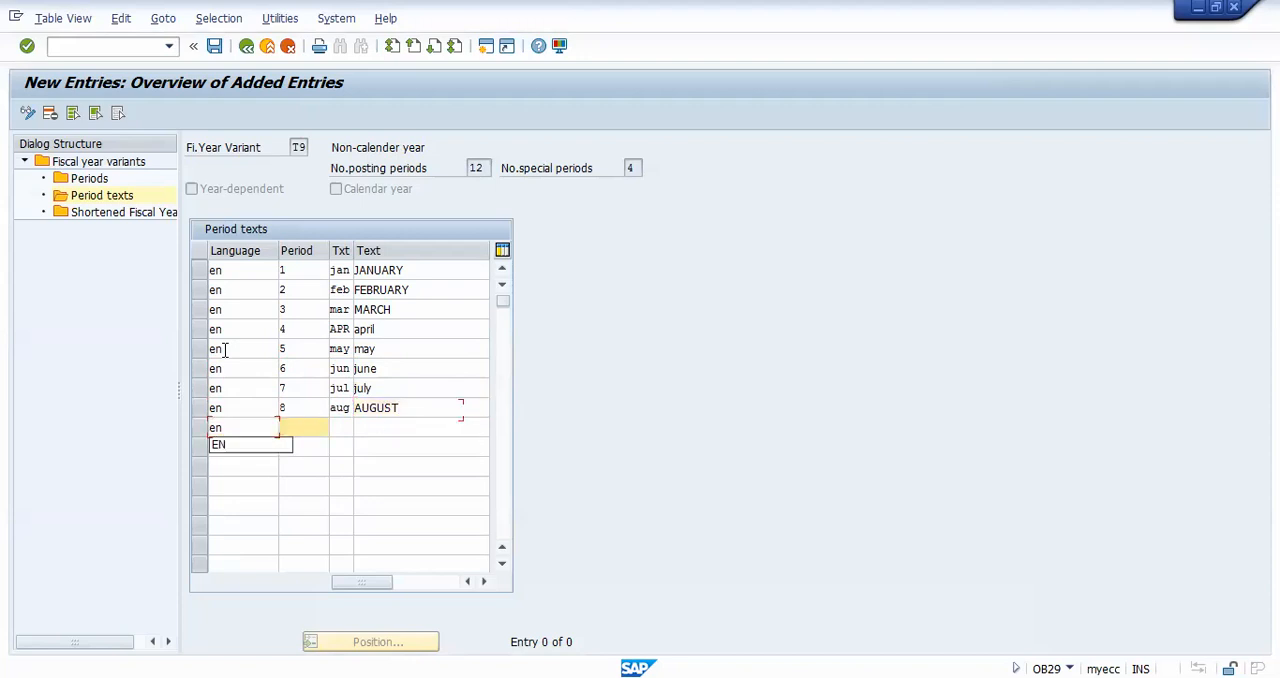
type("9")
key("Tab")
type("sep")
key("Tab")
type("s")
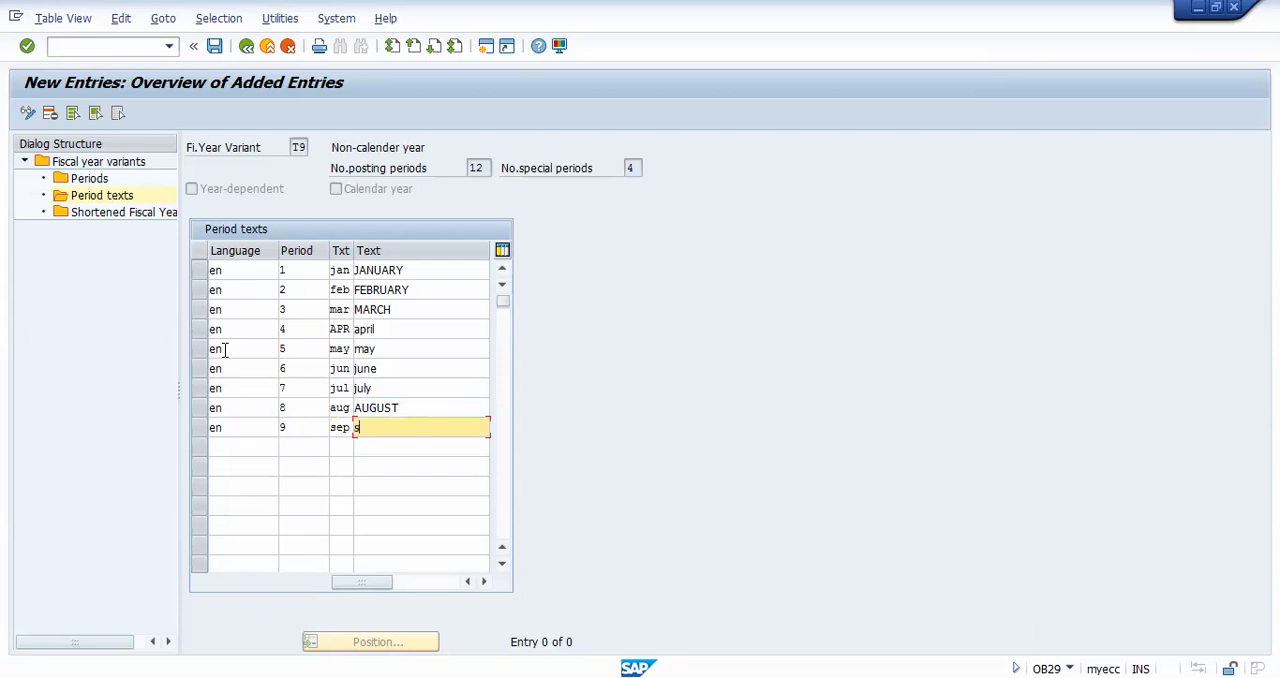
type("e")
key("Down")
key("Tab")
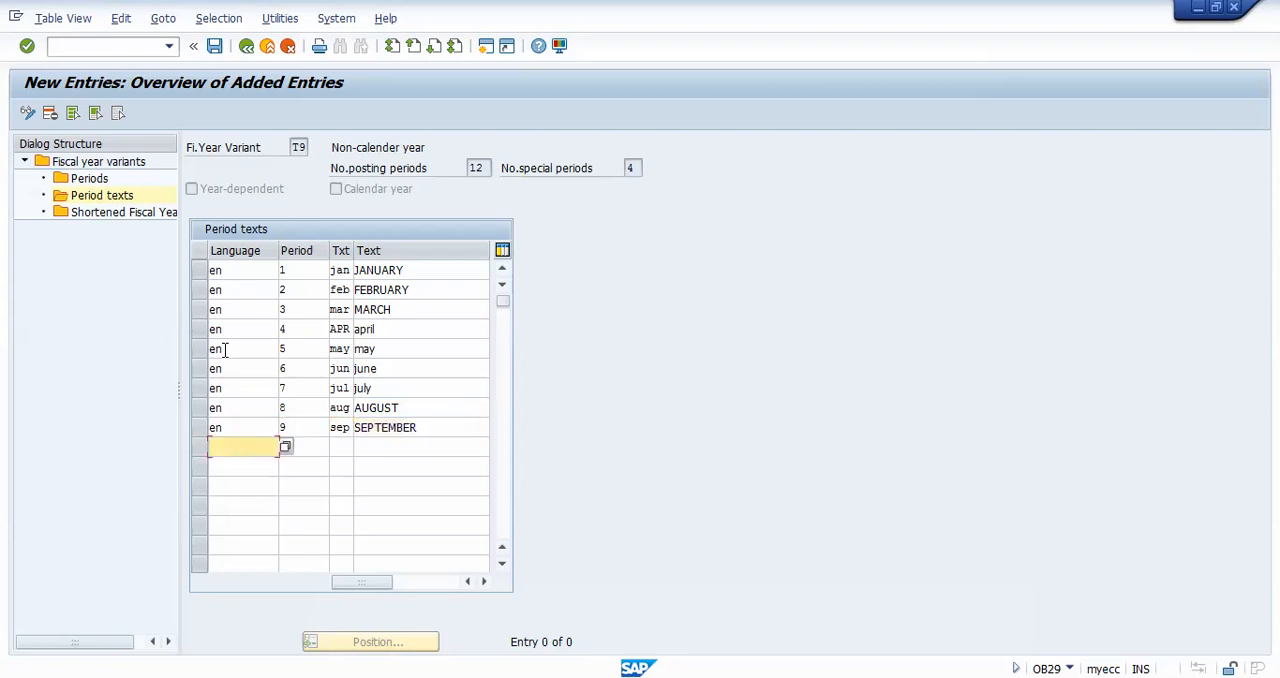
Step: Enter the text for period 10 in language en with short text oct and long text OCTOBER
type("en")
key("Tab")
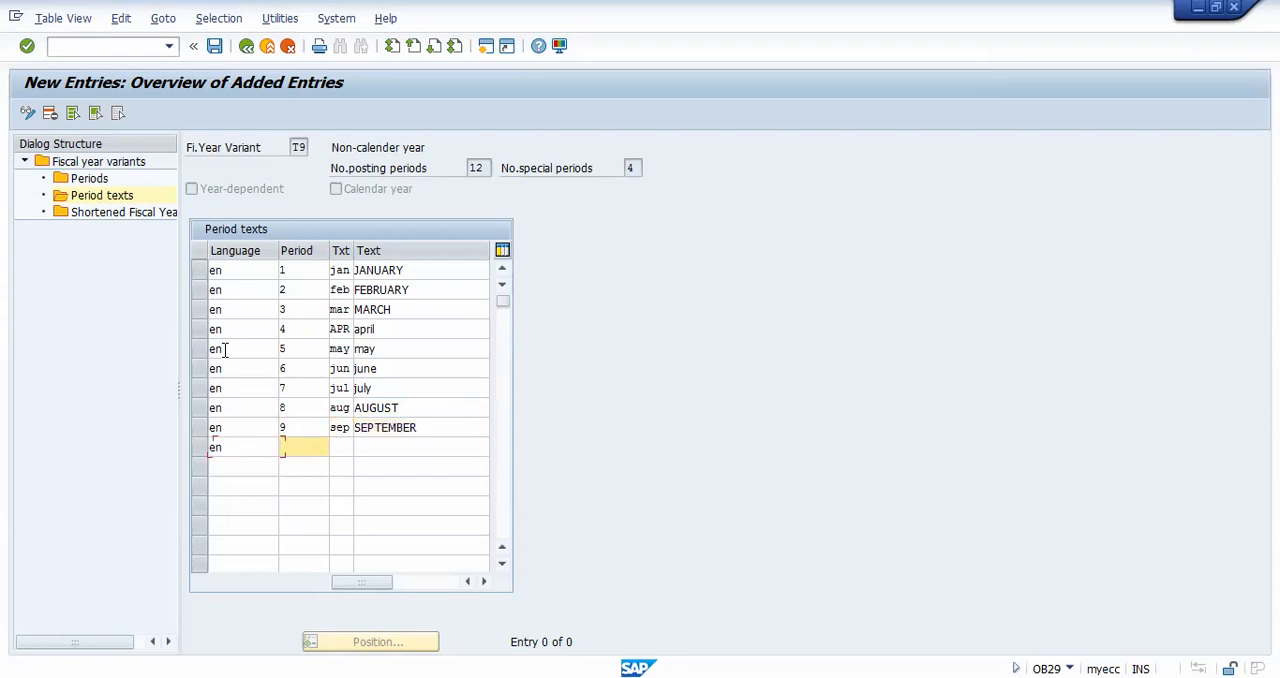
type("10")
key("Tab")
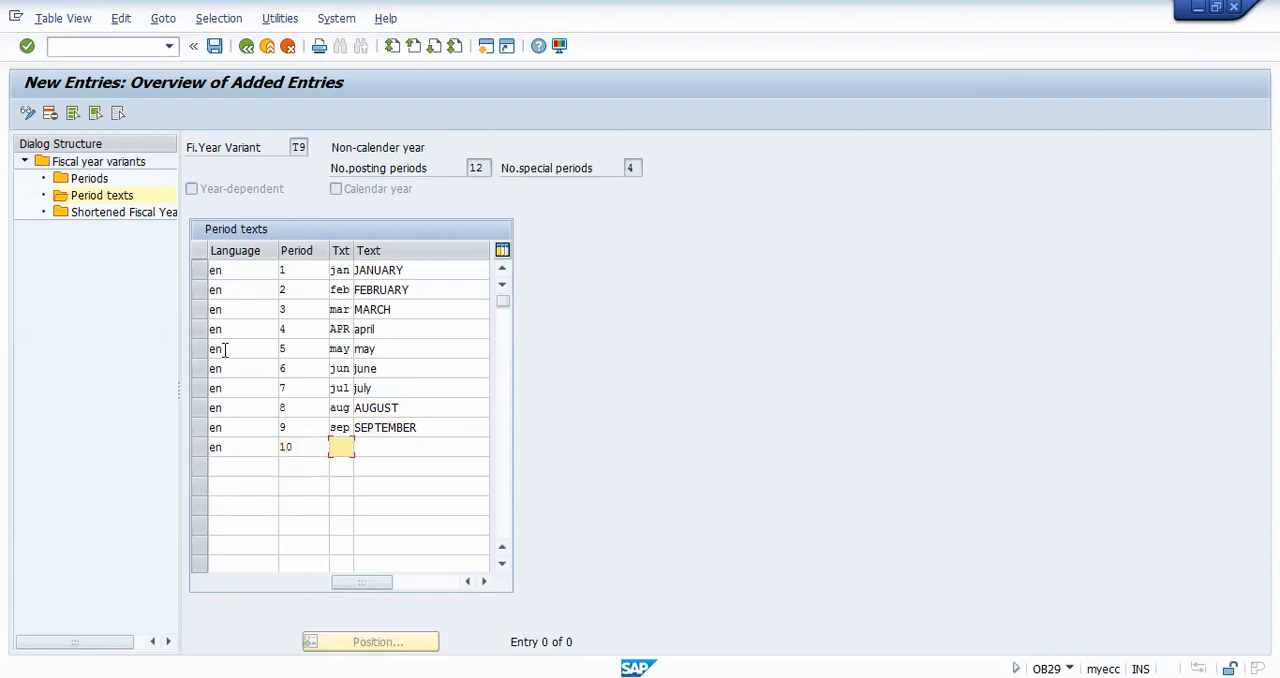
type("oct")
key("Tab")
type("oc")
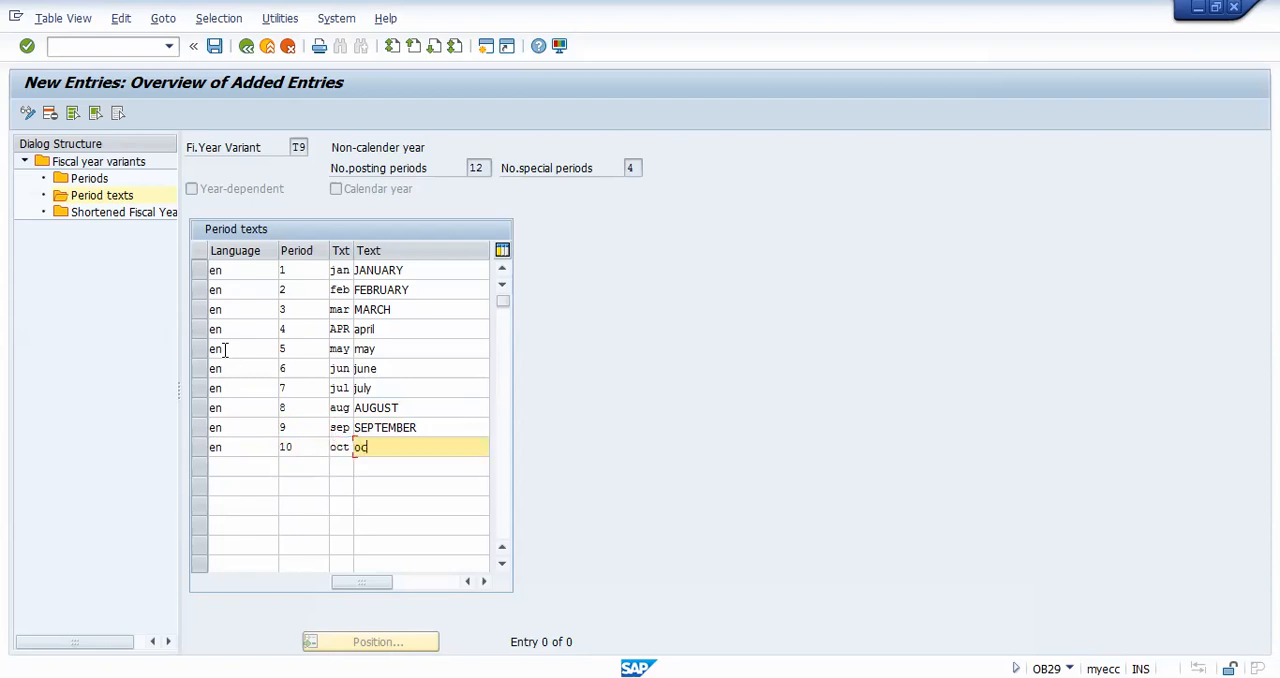
key("Down")
key("Return")
key("Tab")
Step: Enter the text for period 11 in language en with short text nov and long text NOVEMBER
type("e")
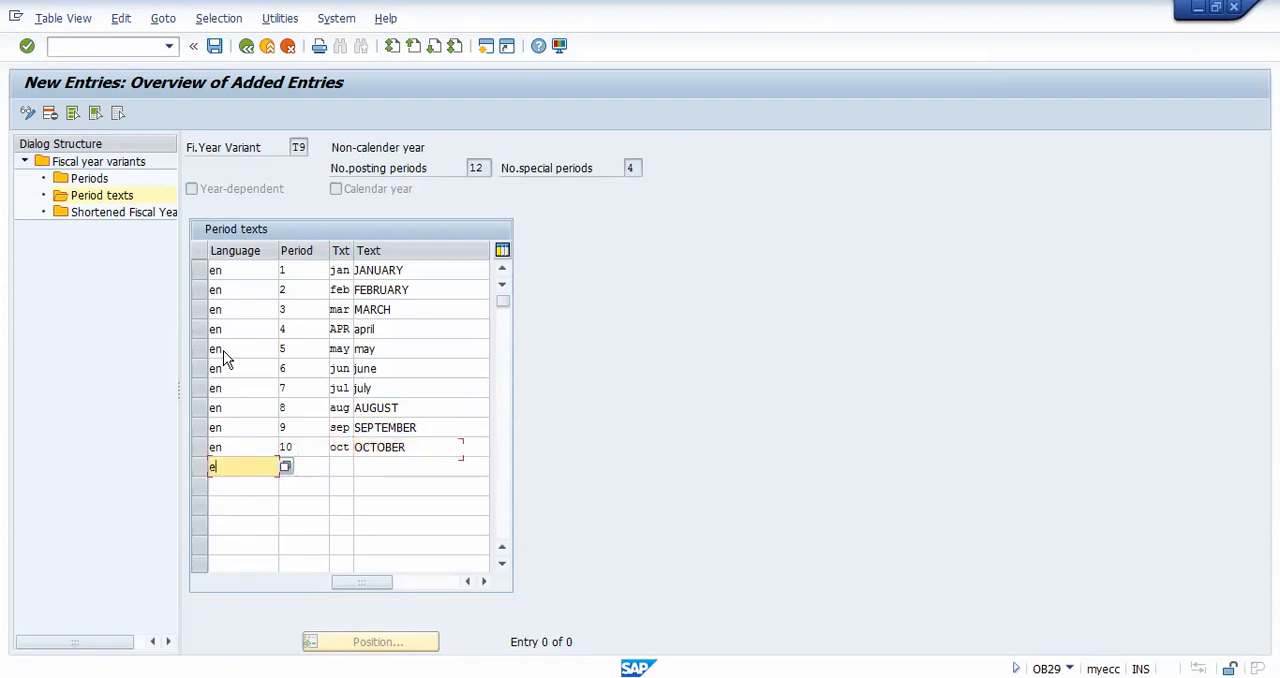
type("n")
key("Tab")
type("11")
key("Tab")
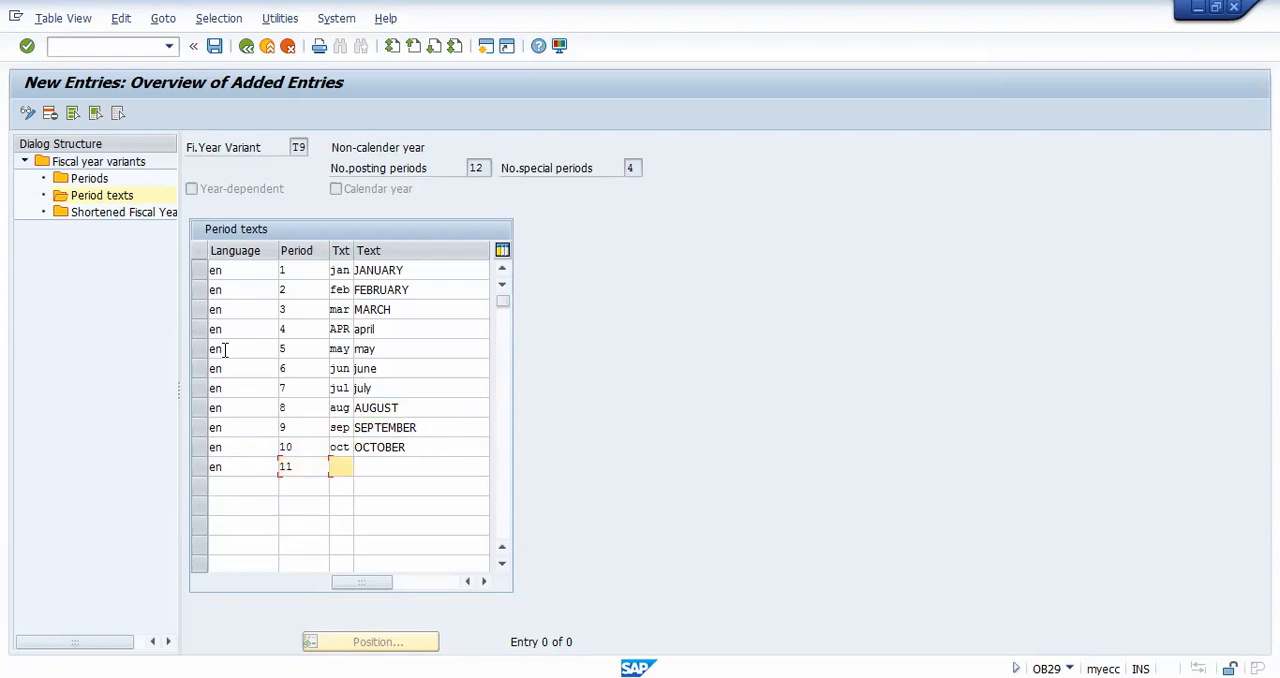
type("nov")
key("Tab")
type("nove")
key("Down")
key("Tab")
type("en")
Step: Enter the text for period 12 in language en with short text dec and long text DECEMBER, and save the period texts
key("Tab")
type("12")
key("Tab")
type("dec")
key("Tab")
type("de")
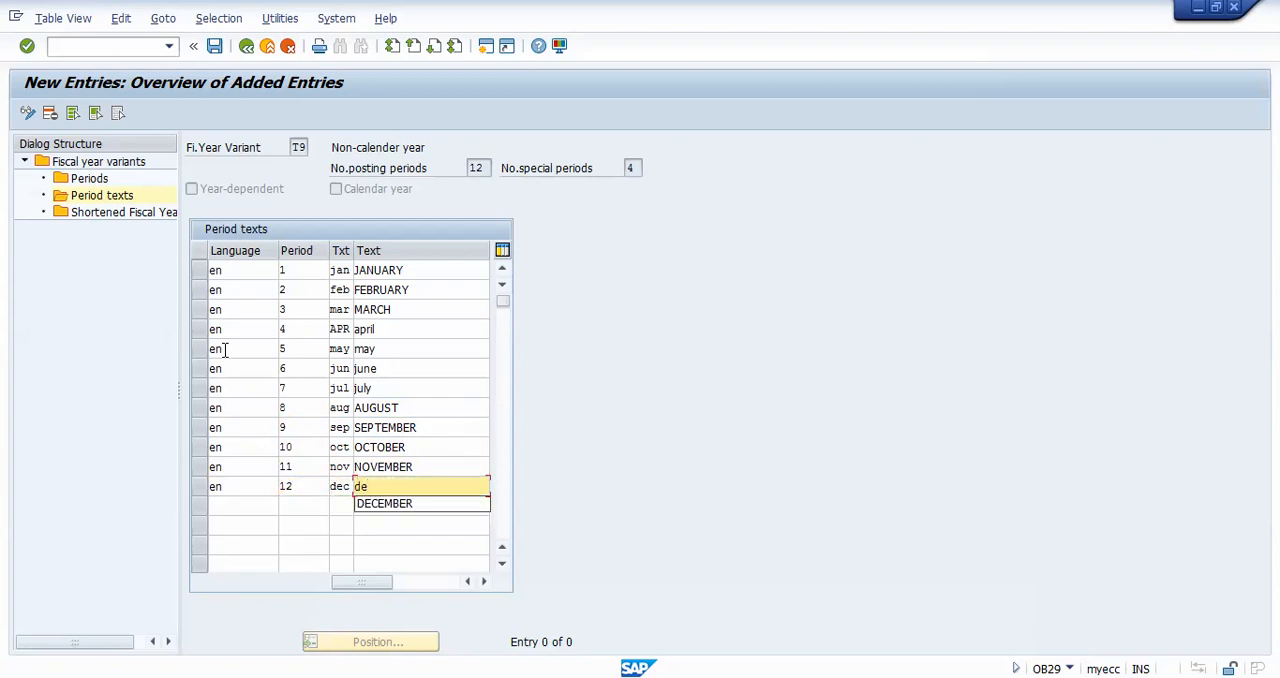
left_click(392, 506)
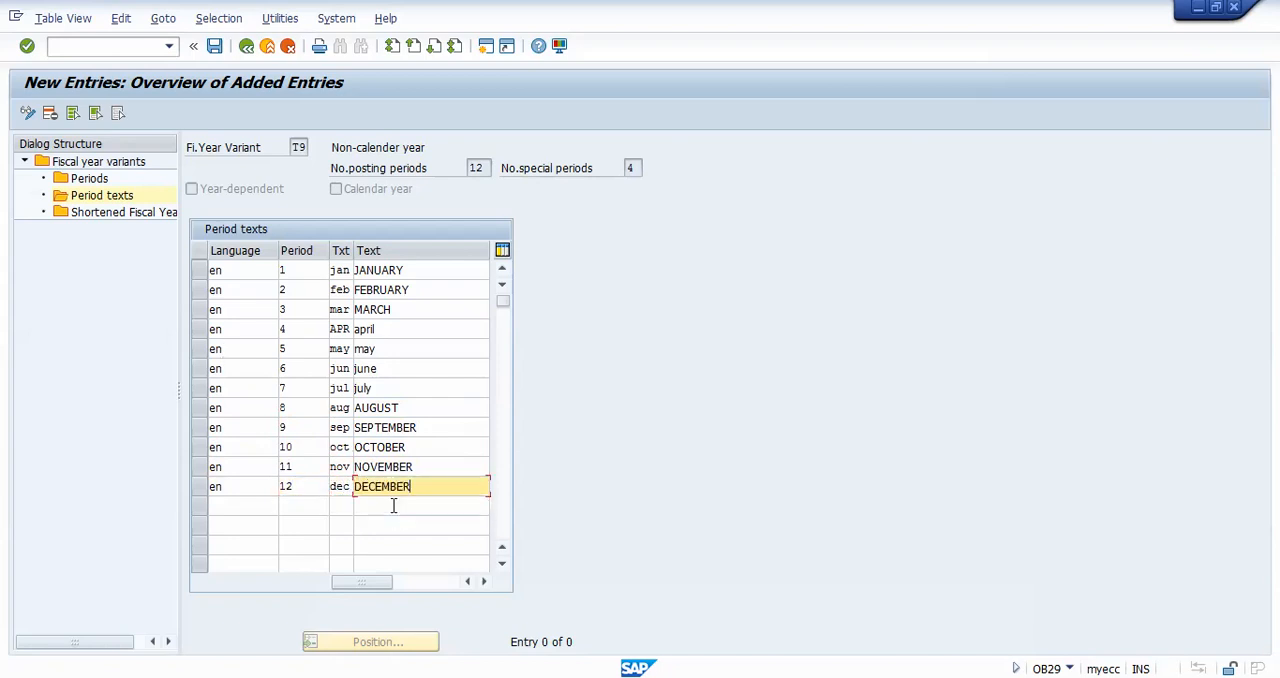
left_click(215, 47)
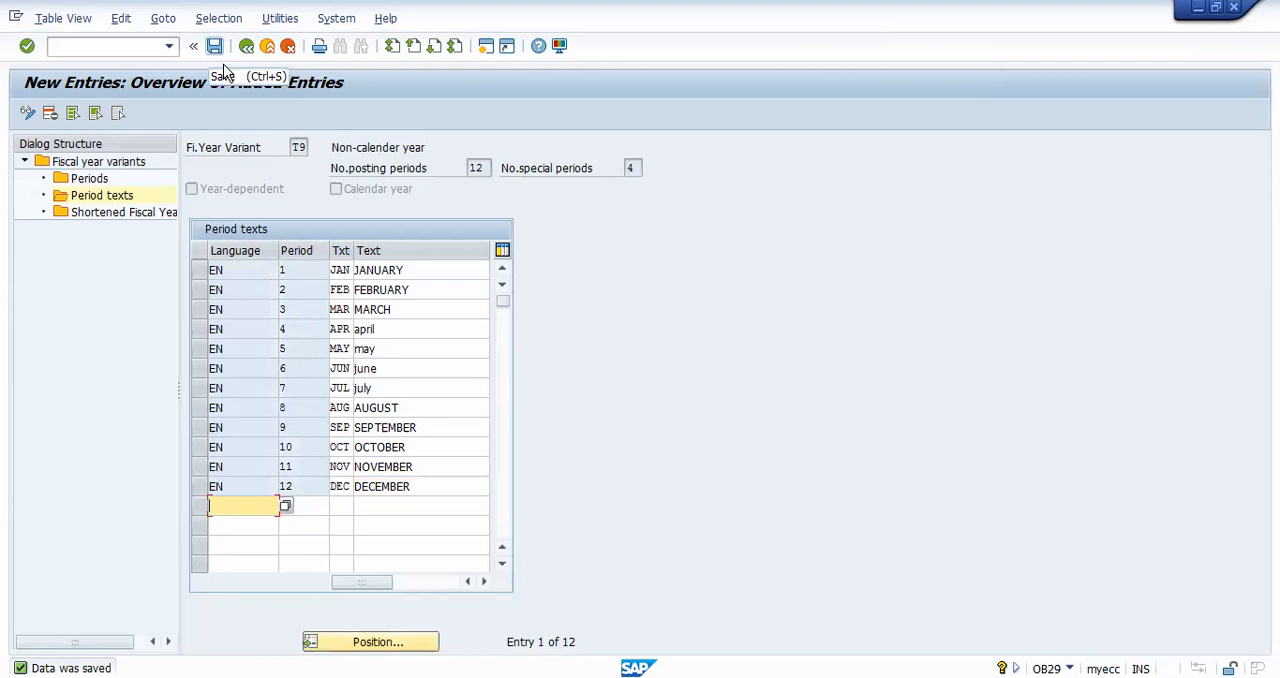
left_click(124, 213)
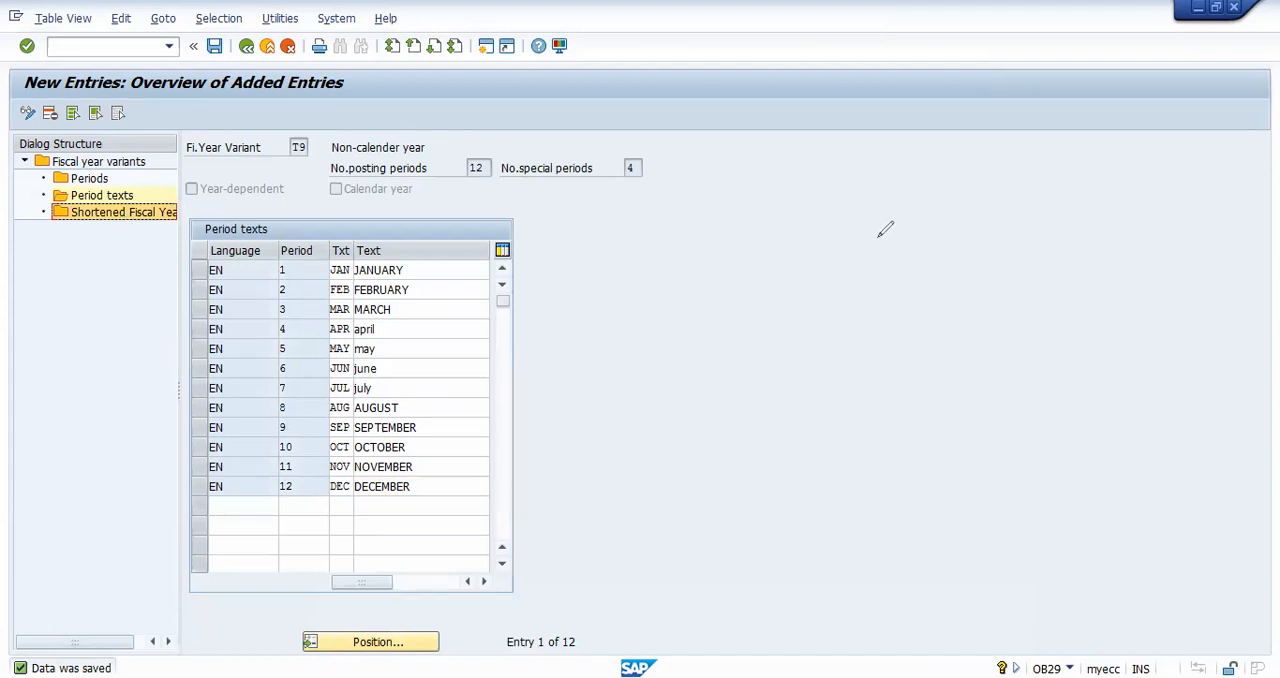
mouse_move(884, 272)
left_mouse_down()
mouse_move(869, 211)
mouse_move(912, 245)
mouse_move(958, 233)
left_mouse_up()
mouse_move(70, 232)
left_mouse_down()
mouse_move(130, 234)
mouse_move(73, 238)
mouse_move(71, 193)
left_mouse_up()
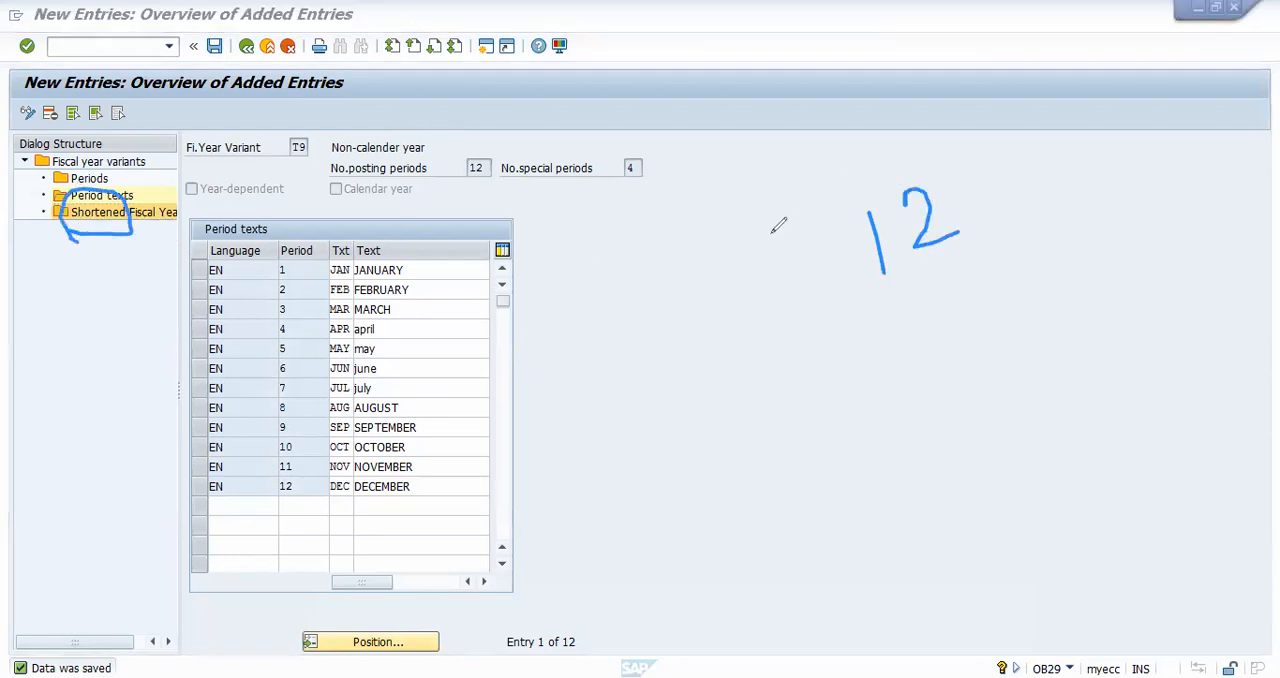
mouse_move(777, 257)
left_mouse_down()
mouse_move(833, 256)
mouse_move(796, 323)
left_mouse_up()
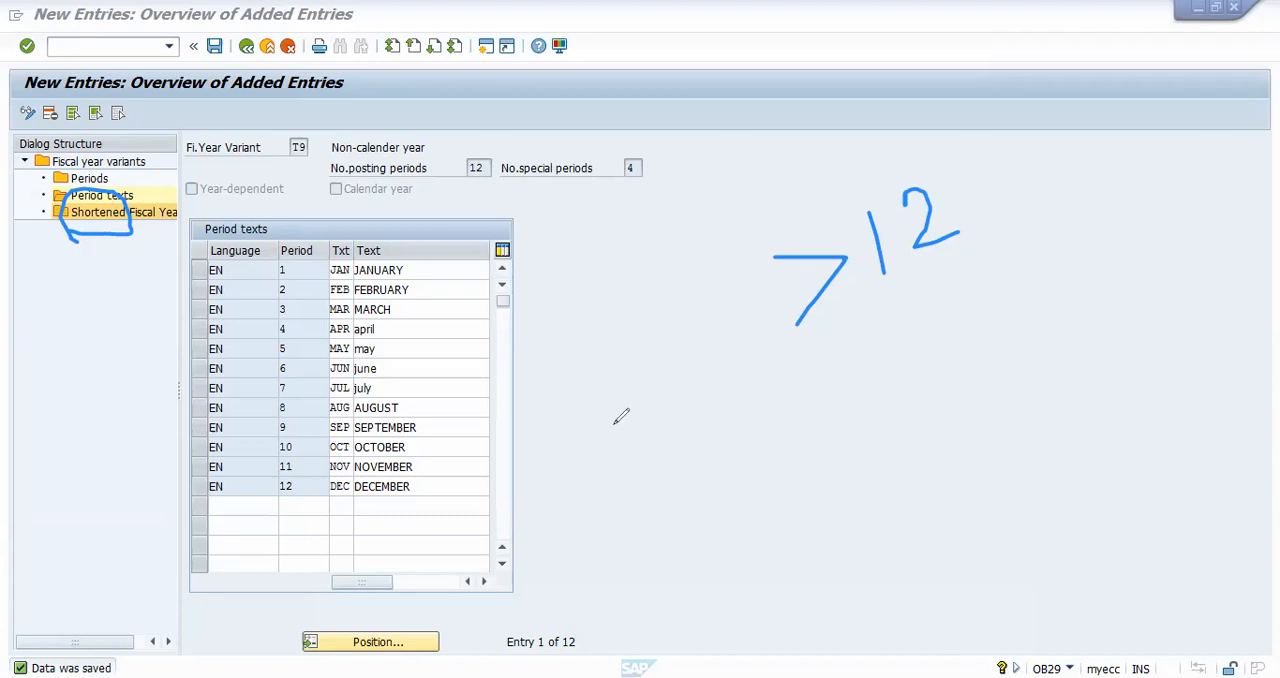
left_click_drag(627, 416, 613, 504)
mouse_move(600, 424)
left_mouse_down()
mouse_move(651, 406)
mouse_move(723, 411)
mouse_move(749, 434)
left_mouse_up()
left_click_drag(828, 428, 862, 376)
left_click_drag(808, 378, 855, 356)
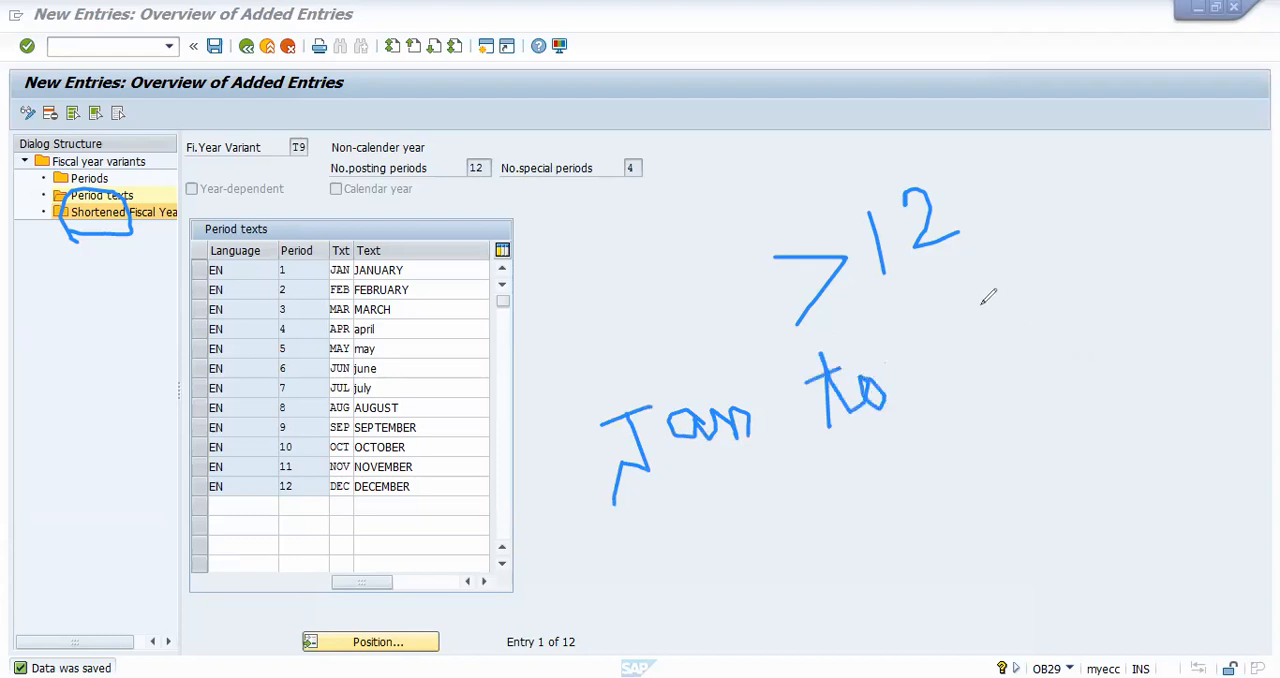
left_click_drag(1000, 301, 970, 367)
mouse_move(950, 311)
left_mouse_down()
mouse_move(1003, 295)
mouse_move(1031, 305)
mouse_move(1050, 268)
mouse_move(1132, 290)
left_mouse_up()
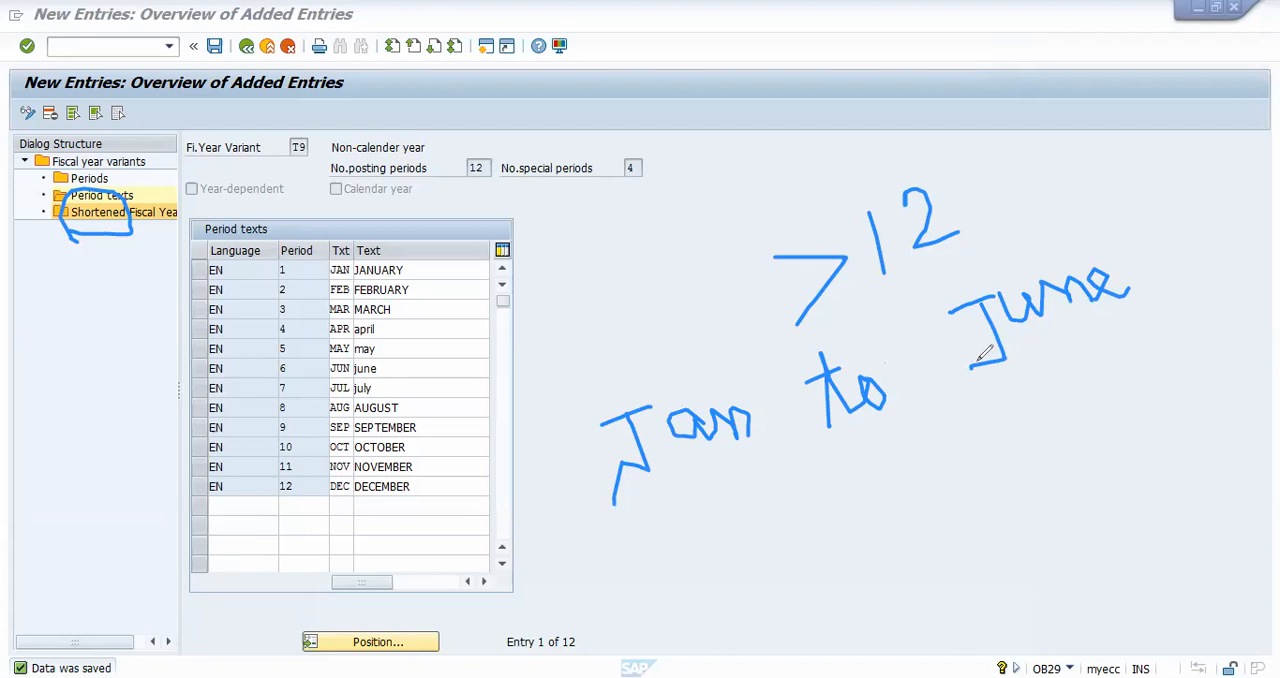
mouse_move(888, 342)
left_mouse_down()
mouse_move(918, 378)
mouse_move(920, 292)
mouse_move(962, 306)
left_mouse_up()
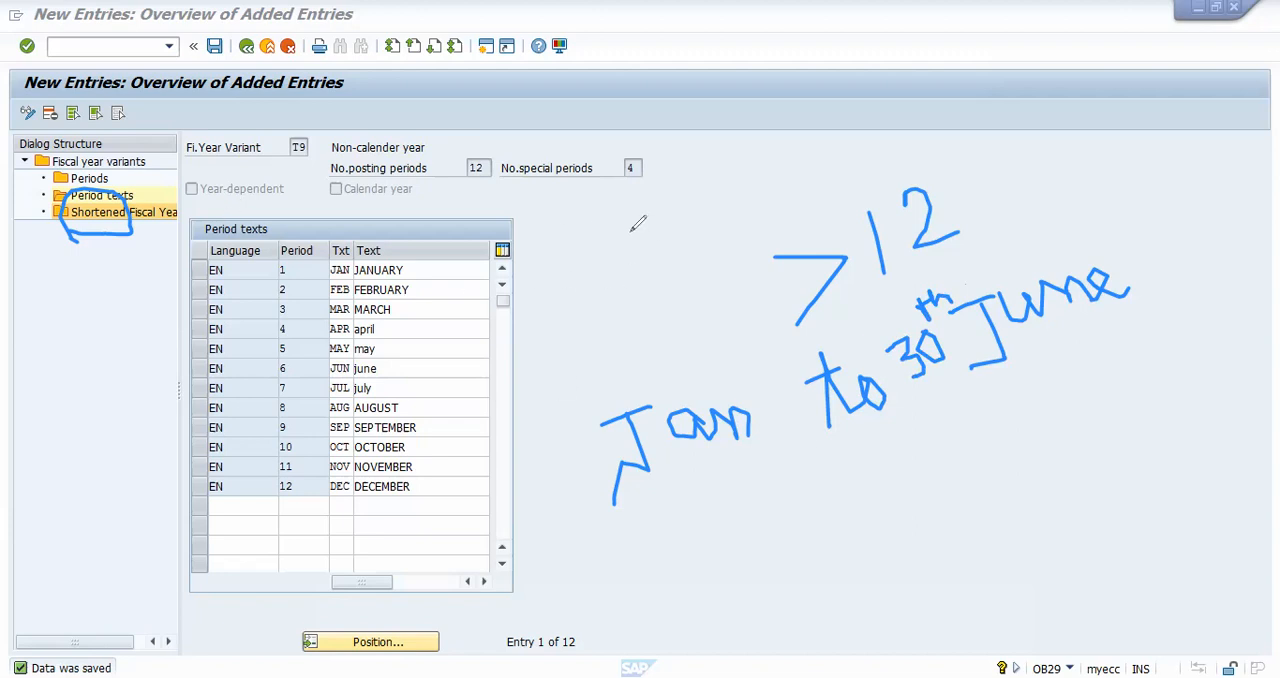
mouse_move(719, 522)
left_mouse_down()
mouse_move(700, 577)
mouse_move(677, 575)
mouse_move(735, 517)
mouse_move(760, 541)
mouse_move(826, 532)
mouse_move(836, 545)
left_mouse_up()
mouse_move(832, 496)
left_mouse_down()
mouse_move(898, 484)
mouse_move(890, 506)
left_mouse_up()
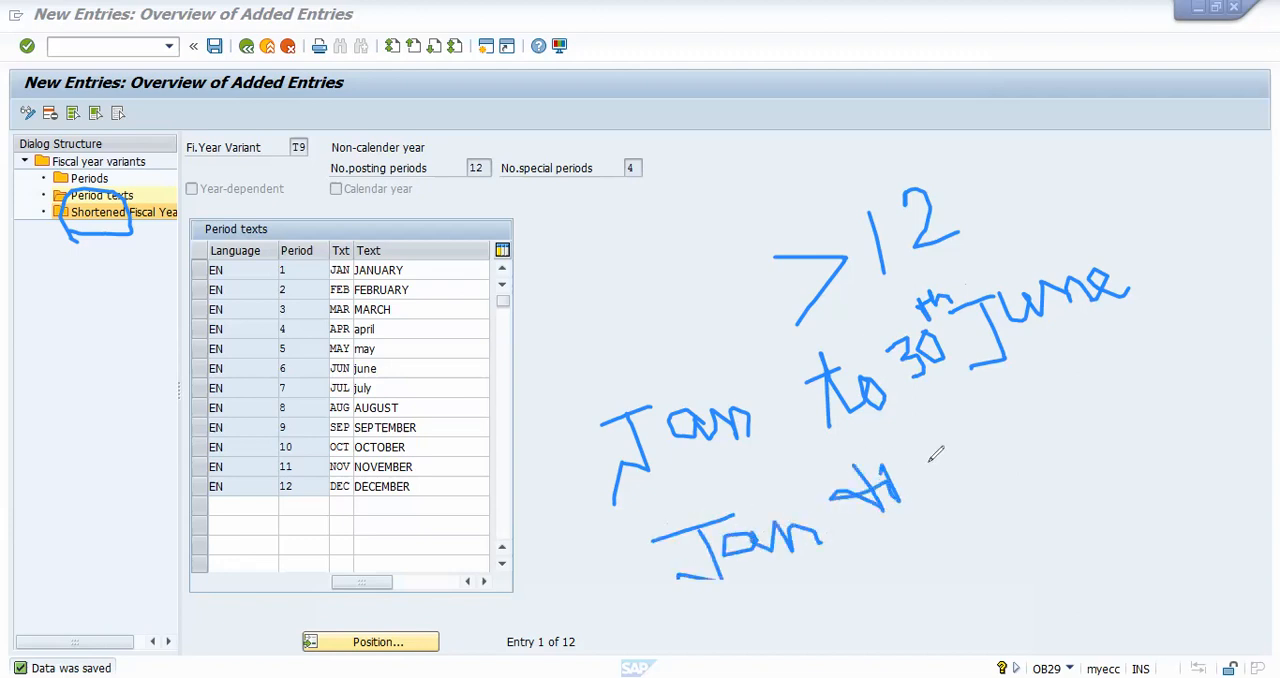
left_click_drag(951, 438, 962, 482)
left_click_drag(956, 484, 991, 467)
mouse_move(990, 410)
left_mouse_down()
mouse_move(1003, 460)
mouse_move(1034, 454)
left_mouse_up()
left_click_drag(1036, 378, 1066, 402)
left_click_drag(1052, 356, 1058, 408)
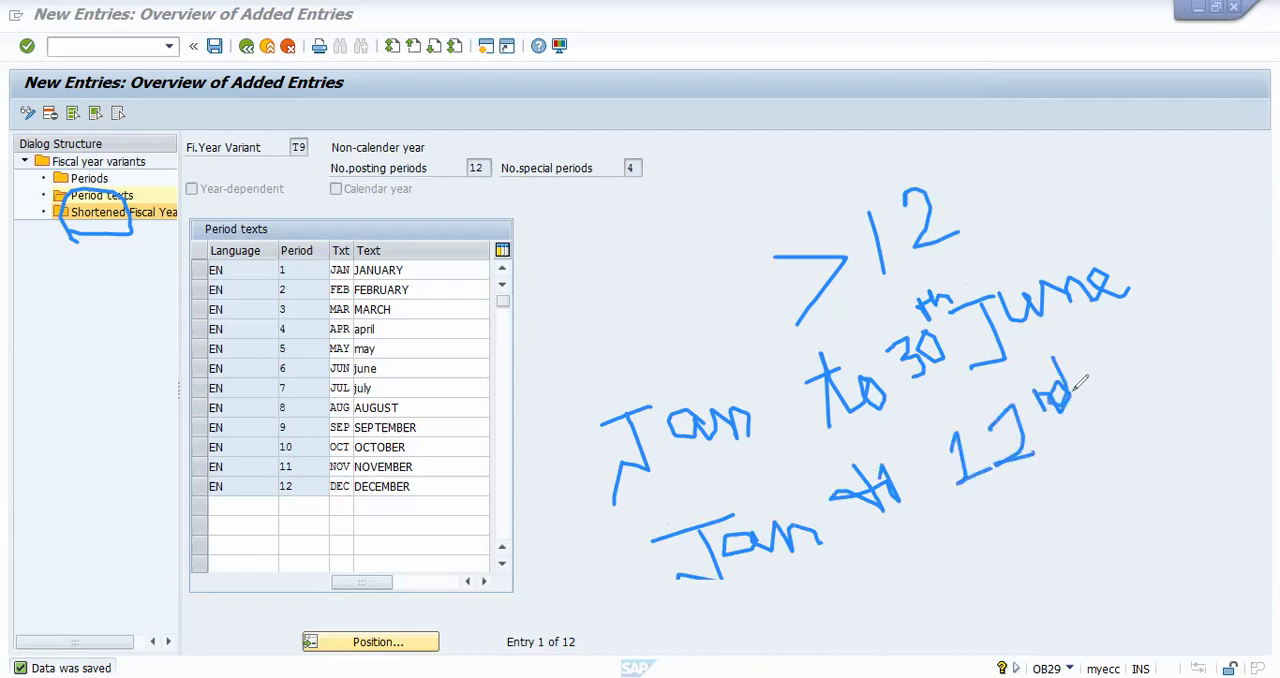
left_click_drag(1134, 356, 1102, 426)
mouse_move(1104, 370)
left_mouse_down()
mouse_move(1200, 330)
mouse_move(1222, 300)
left_mouse_up()
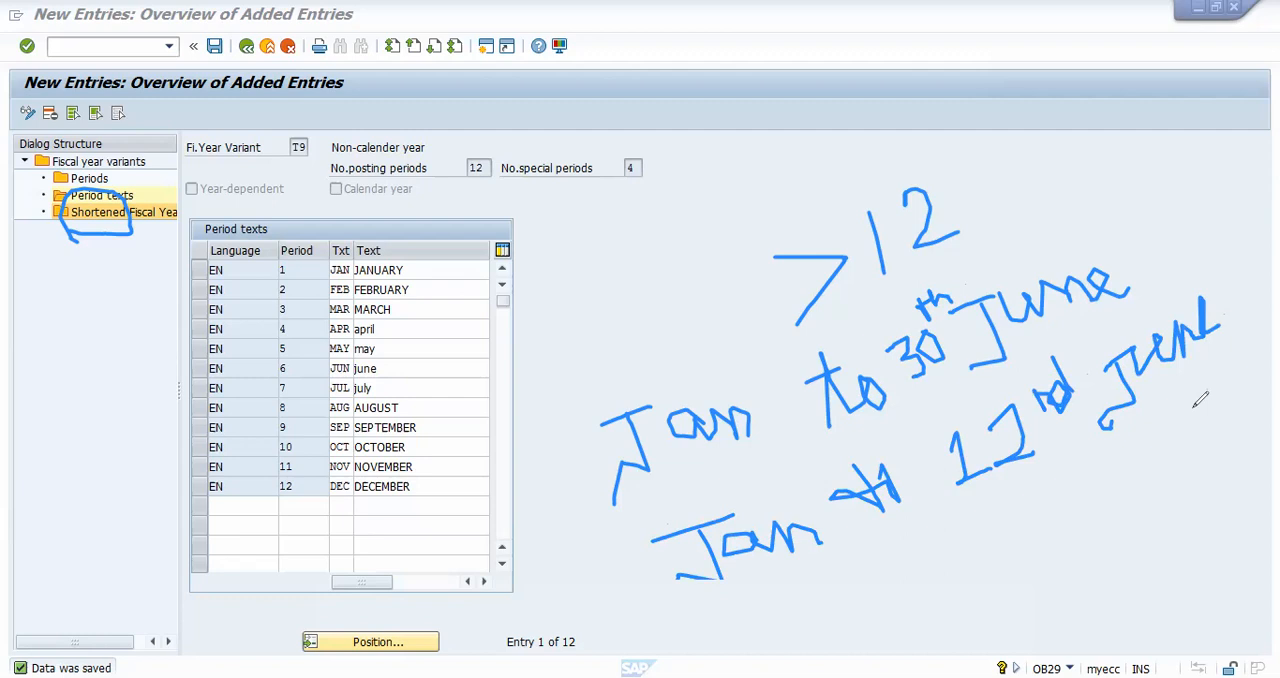
mouse_move(944, 432)
left_mouse_down()
mouse_move(956, 470)
mouse_move(1006, 476)
mouse_move(952, 502)
left_mouse_up()
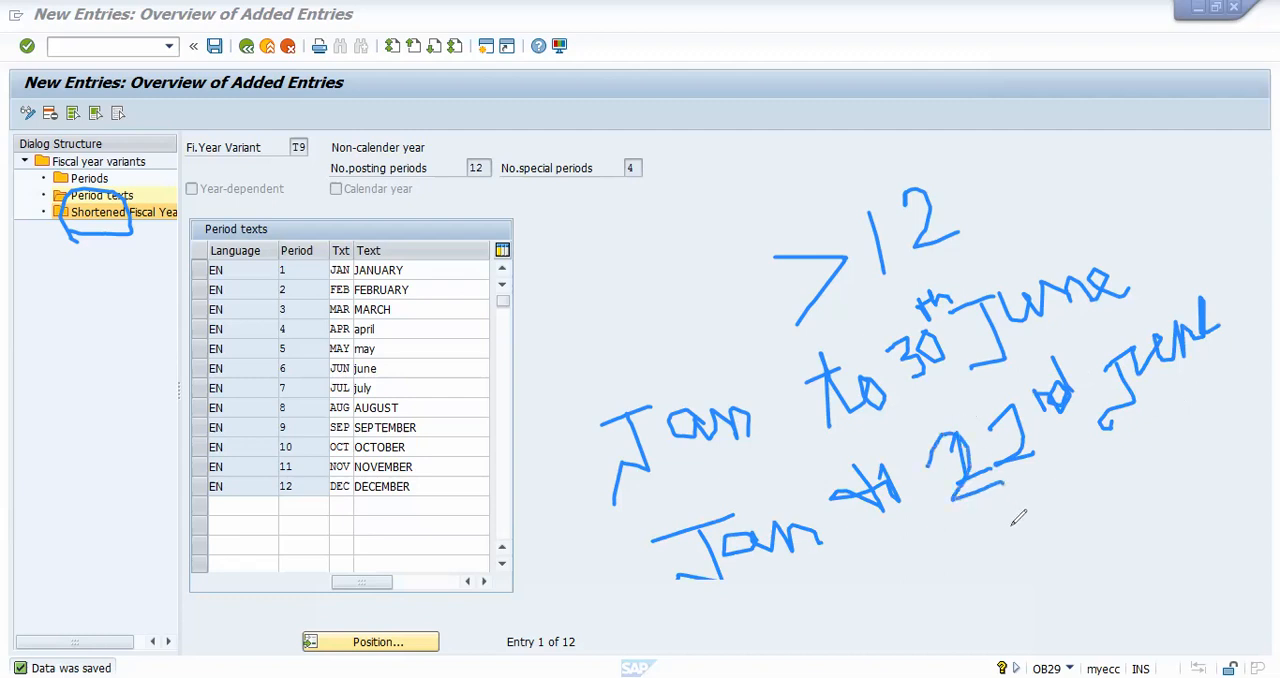
left_click_drag(603, 566, 1140, 505)
mouse_move(1215, 298)
left_mouse_down()
mouse_move(1002, 405)
mouse_move(704, 471)
mouse_move(634, 566)
left_mouse_up()
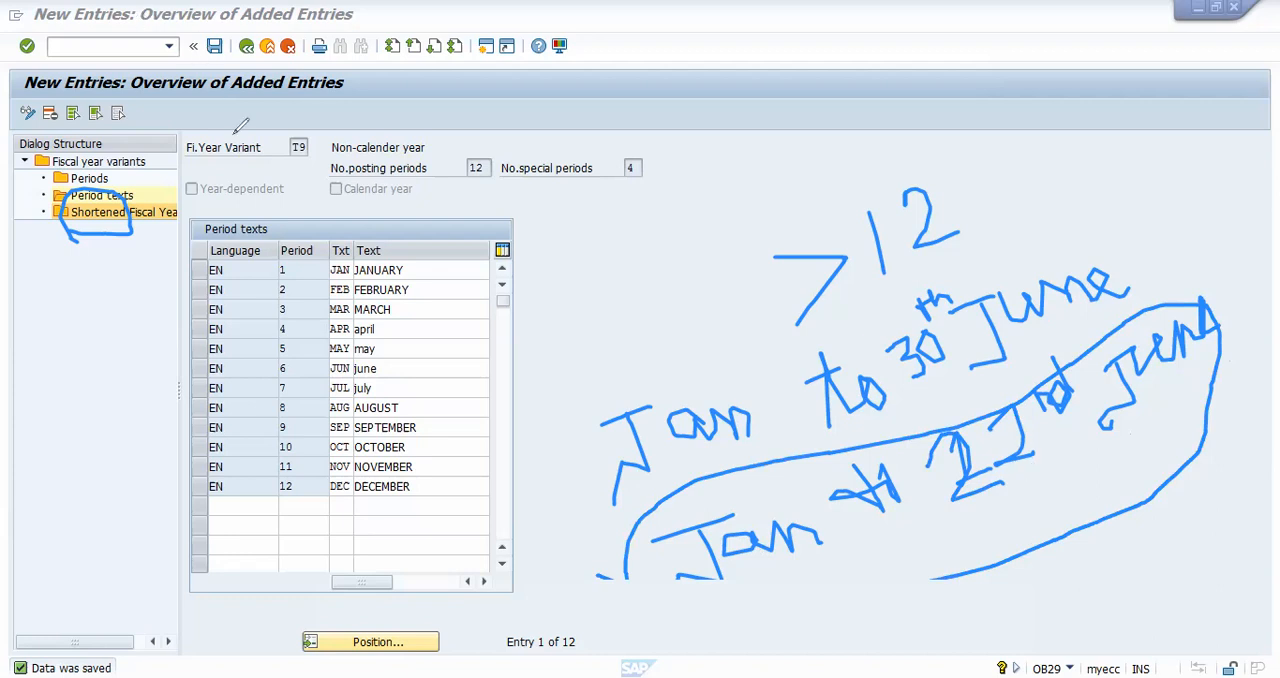
Step: Return to the fiscal year variants overview and mark the unnamed first variant as year-dependent
left_click(214, 50)
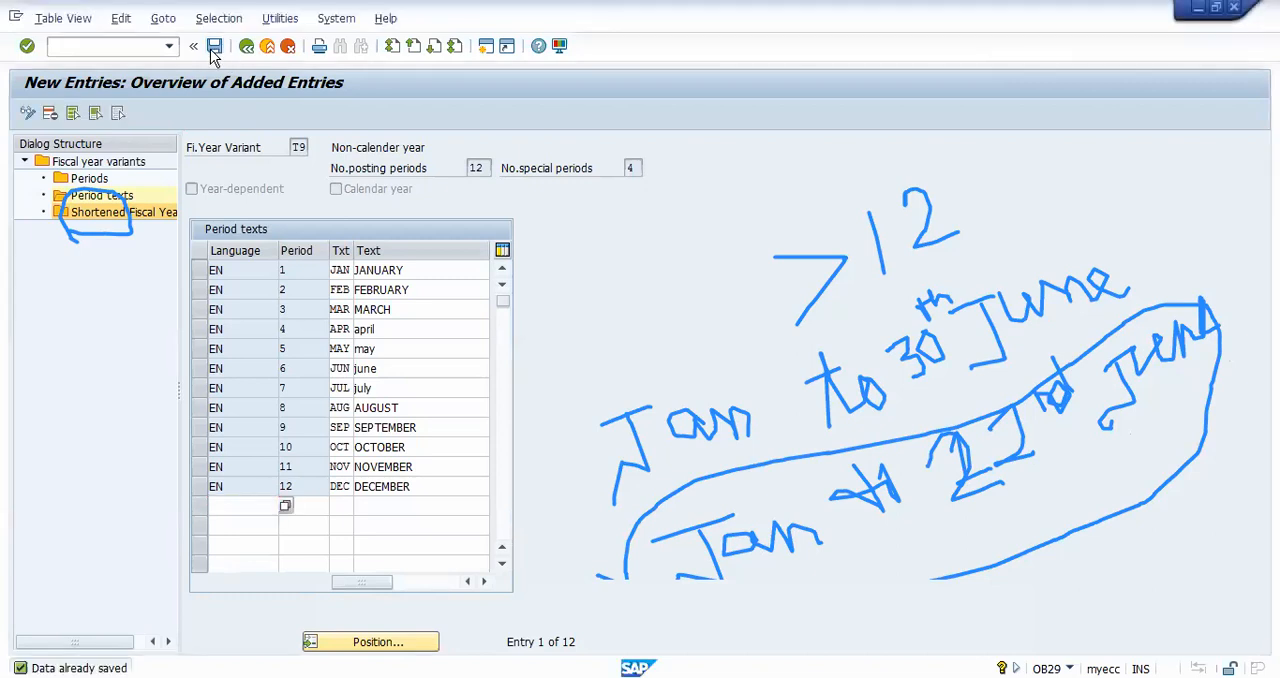
left_click(269, 48)
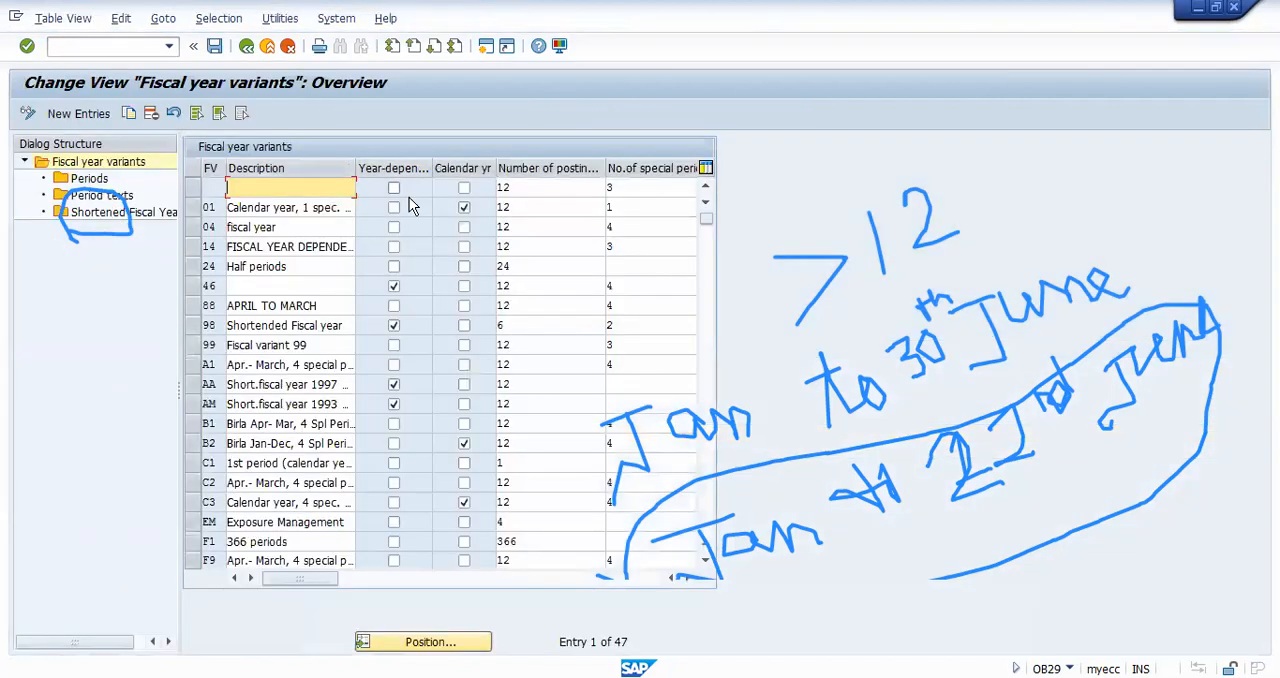
left_click(394, 189)
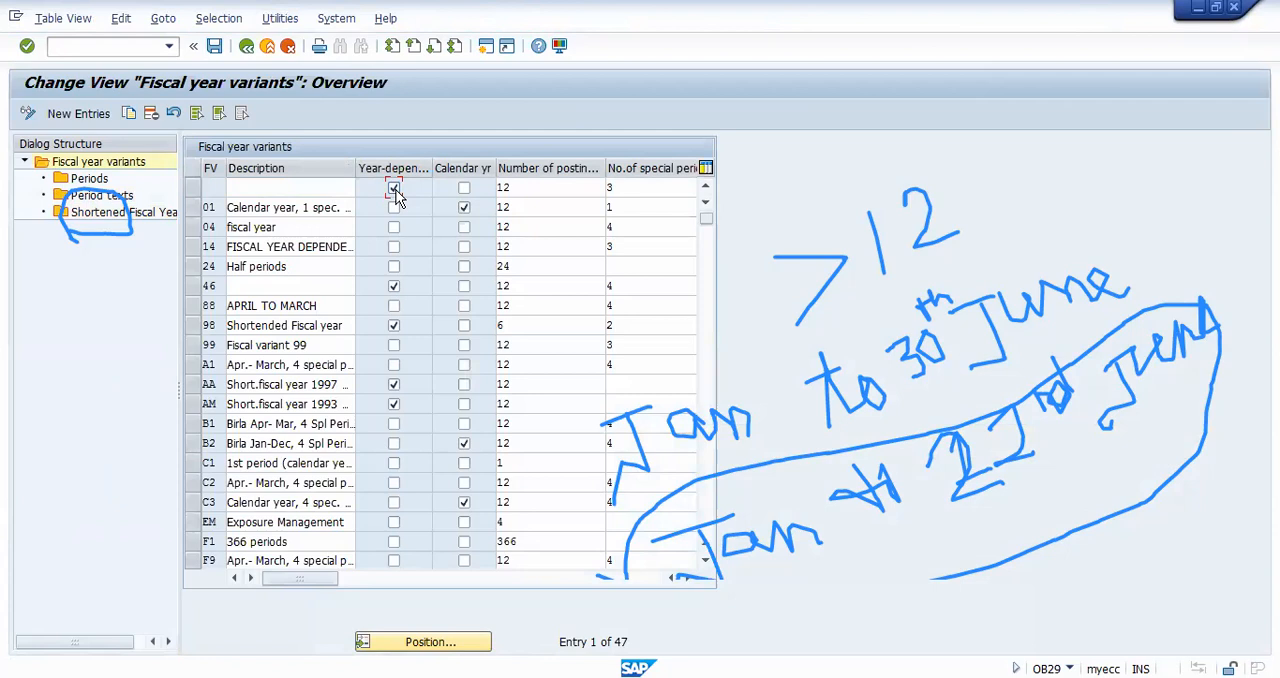
Step: Clear the year-dependent setting on the unnamed first variant and select the shortened fiscal year variants 98, AA and AM
left_click(394, 189)
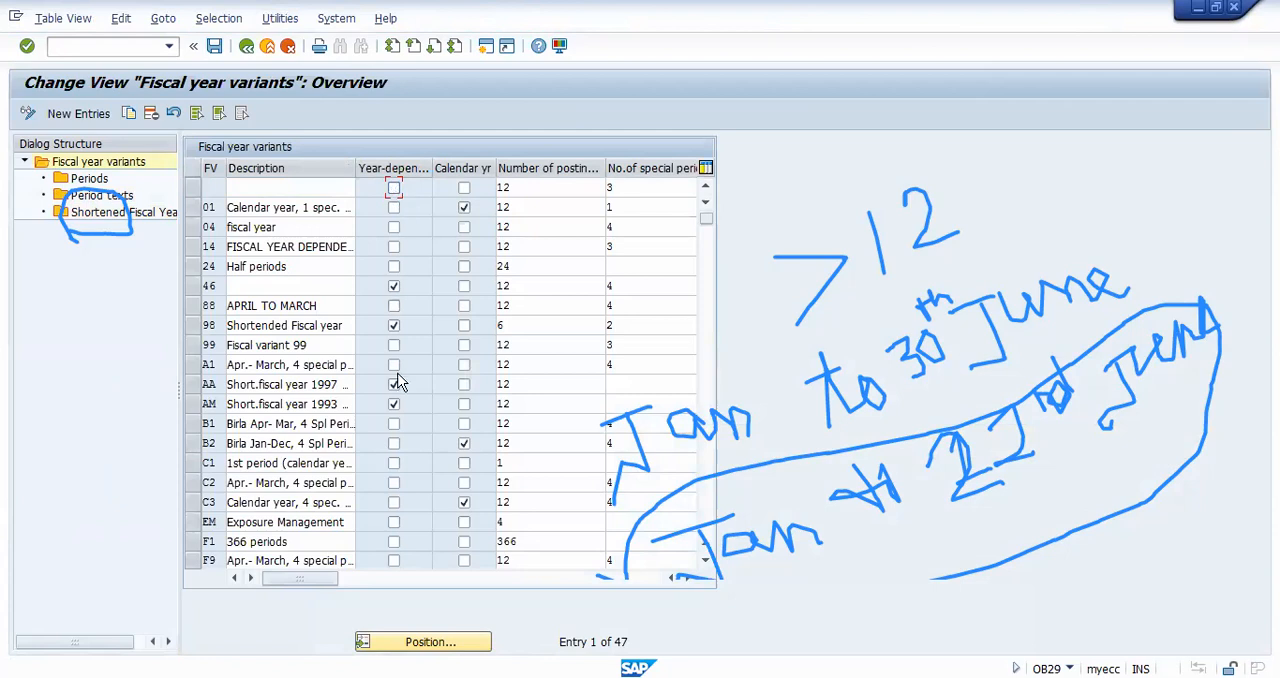
left_click(195, 329)
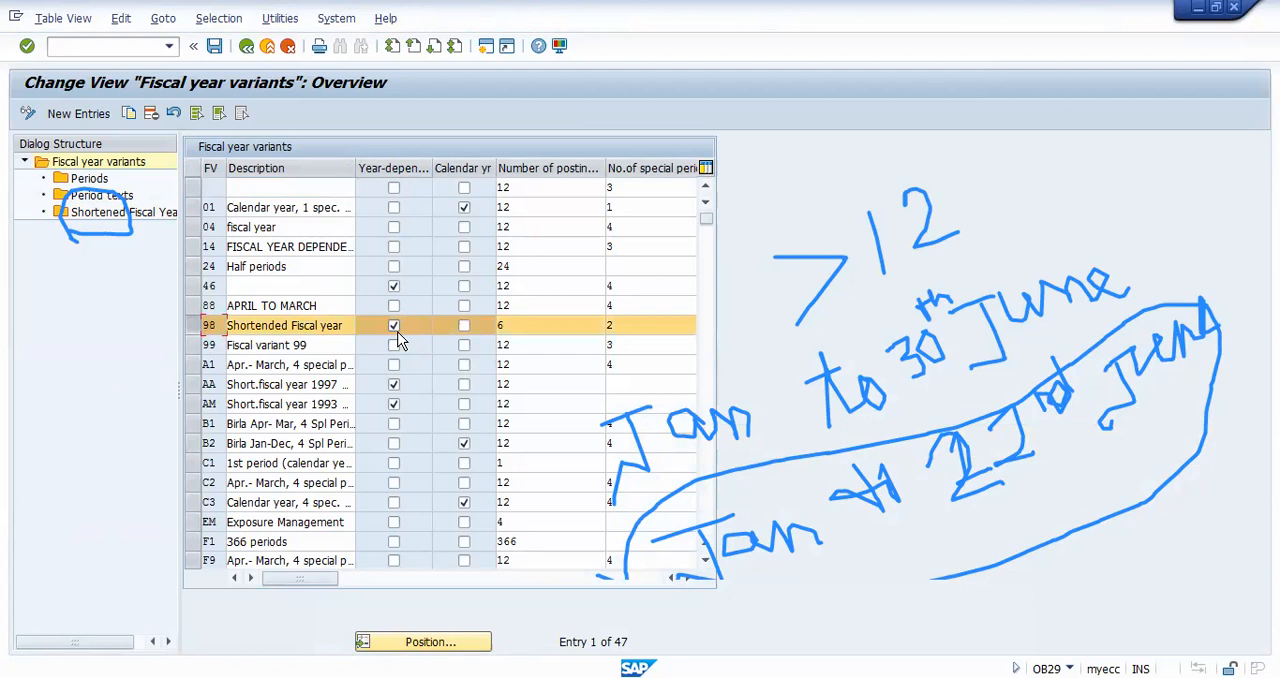
left_click(193, 387)
left_click(194, 404)
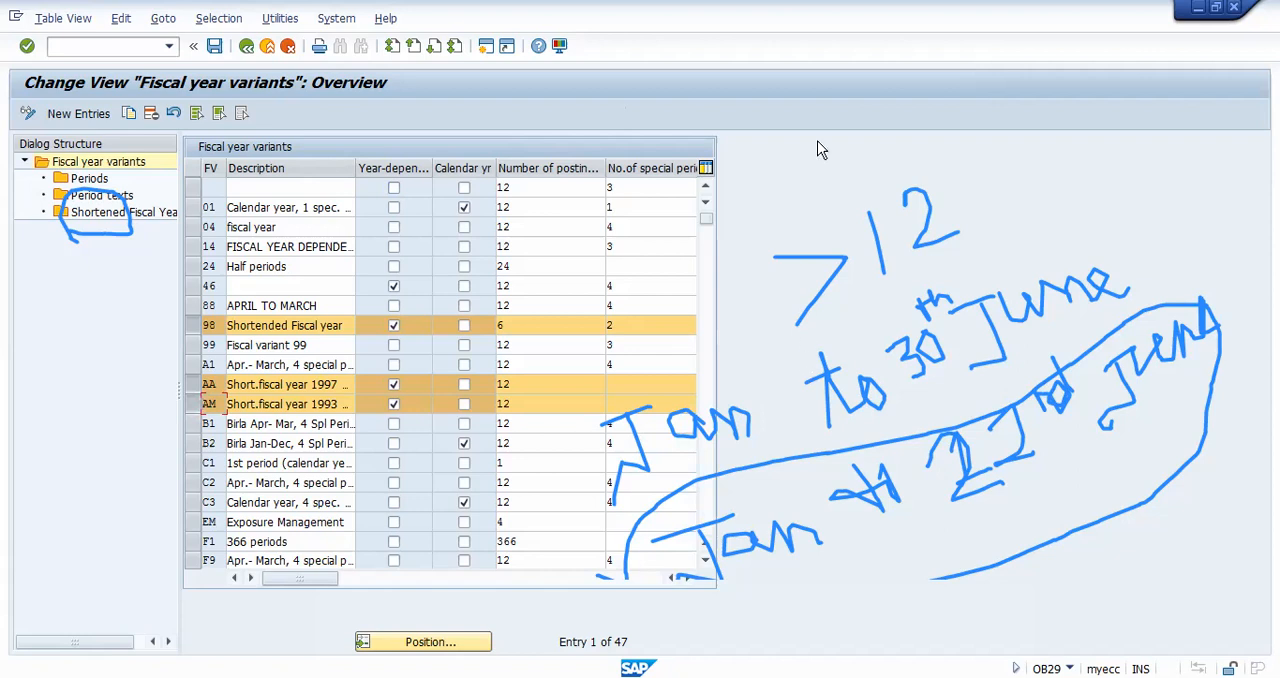
Step: Deselect variants 98, AA and AM and leave the fiscal year variants overview for the implementation guide
key("Escape")
left_click(191, 325)
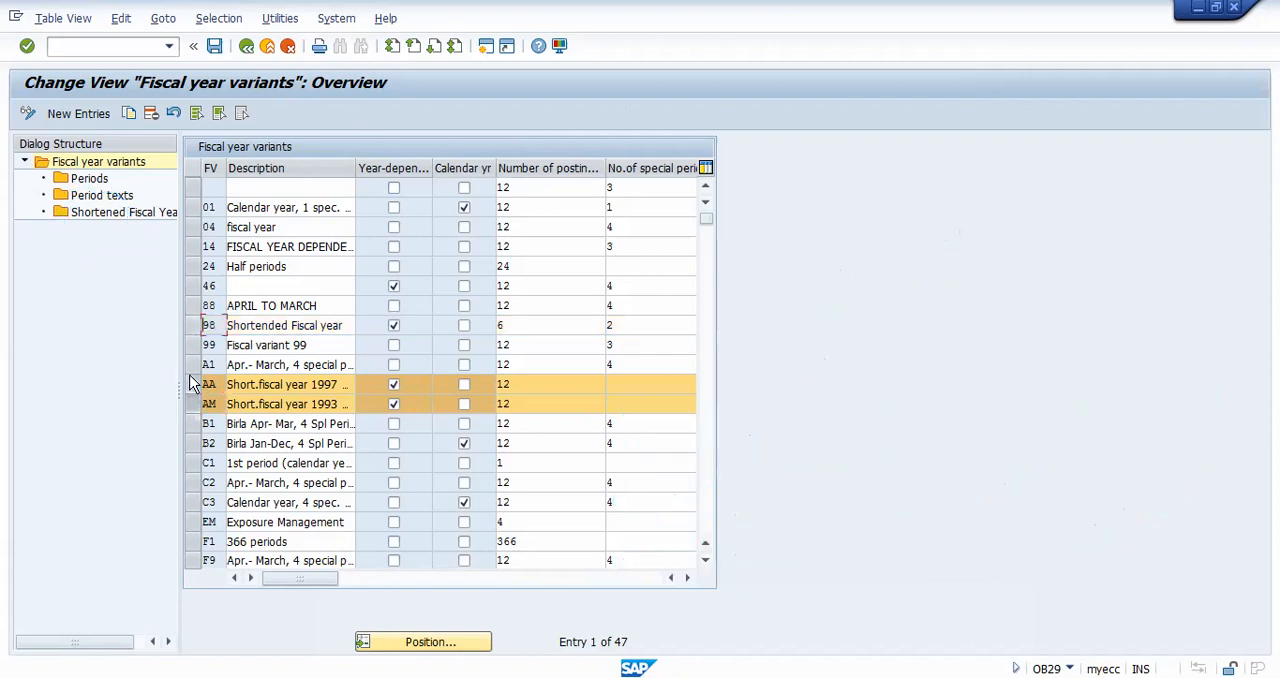
left_click(192, 384)
left_click(195, 405)
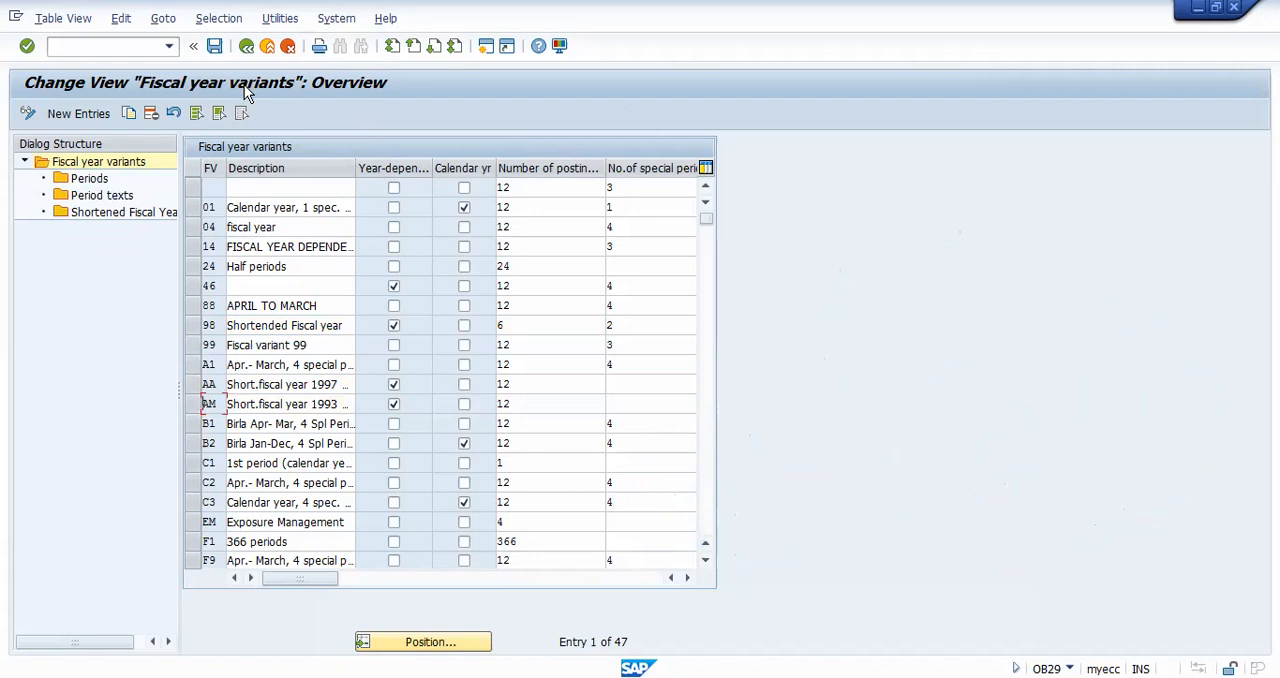
left_click(264, 47)
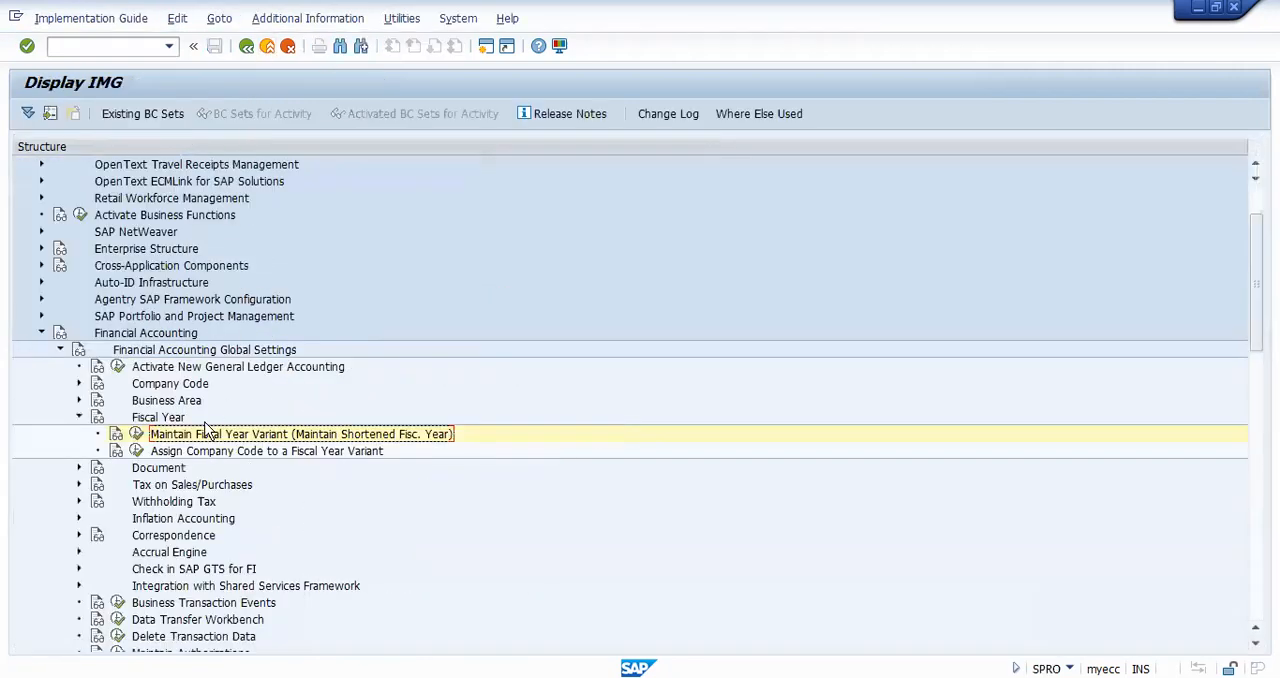
Step: Collapse the Fiscal Year node, expand Document and Posting Periods, and open the Define Variants for Open Posting Periods activity
left_click(76, 418)
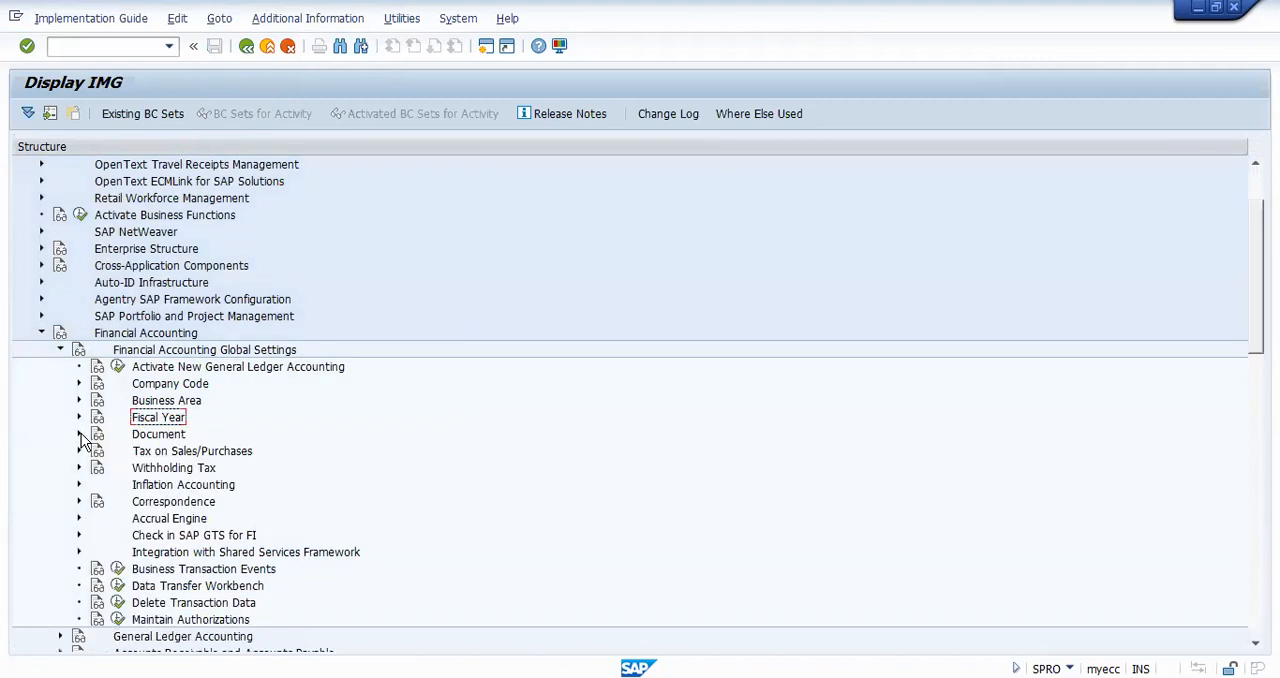
left_click(79, 435)
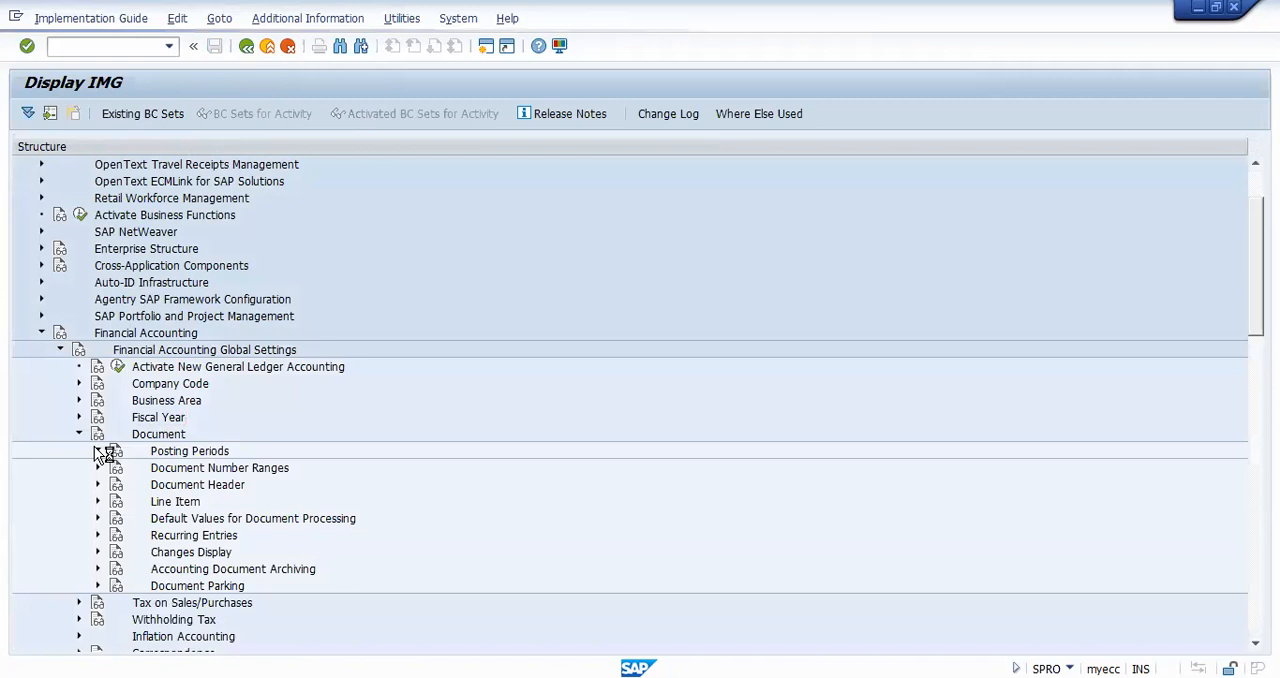
left_click(98, 452)
left_click(150, 338)
left_click(168, 355)
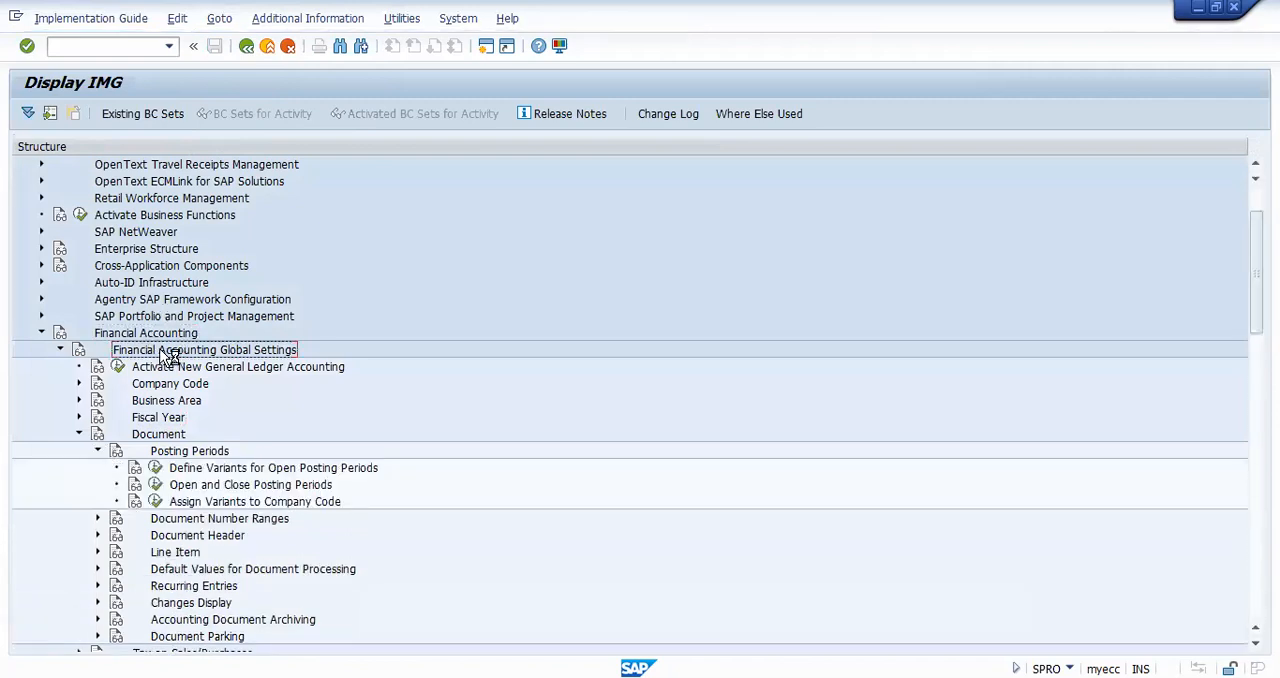
left_click(195, 454)
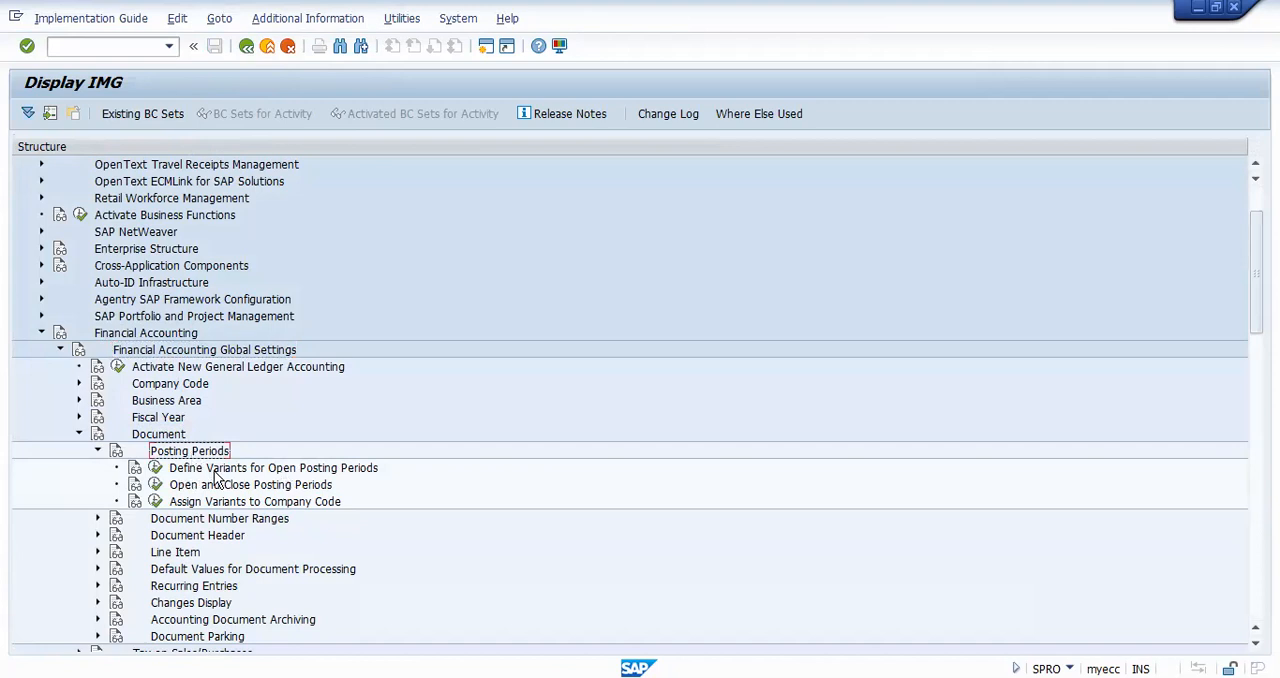
left_click(156, 467)
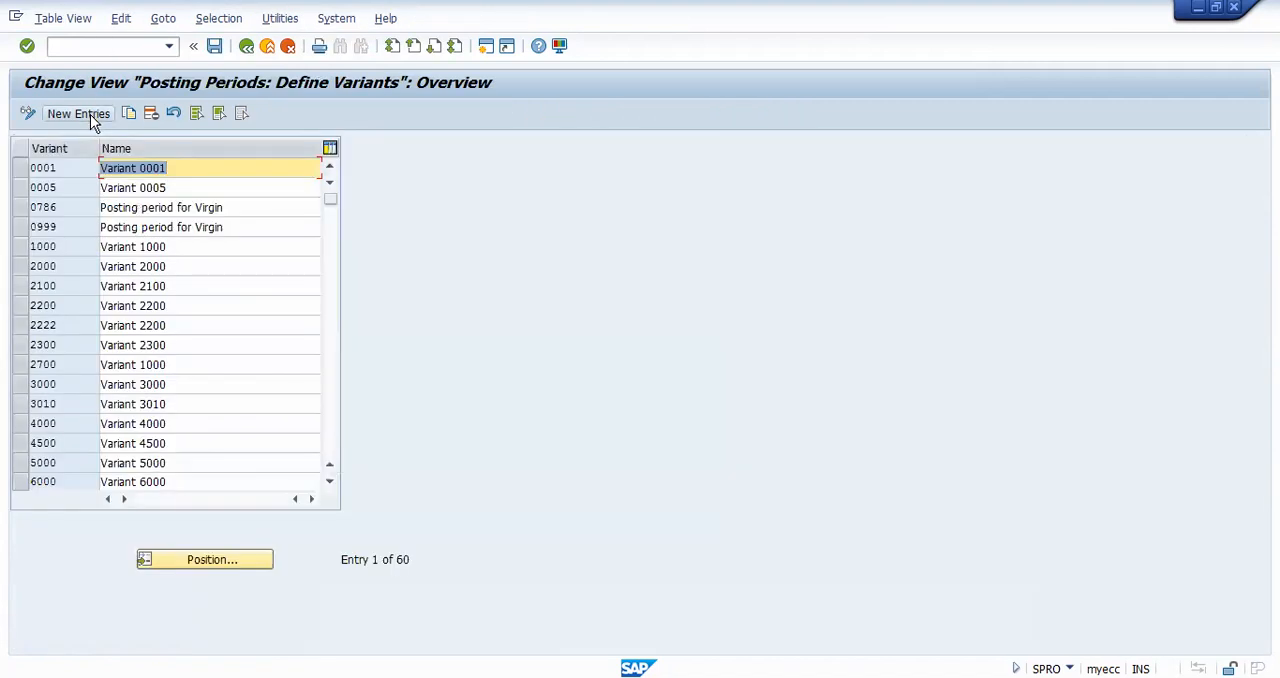
Step: Create posting period variant 0101 named "Posting period of TCS", save it in the proposed customizing request, and return to the implementation guide
left_click(90, 114)
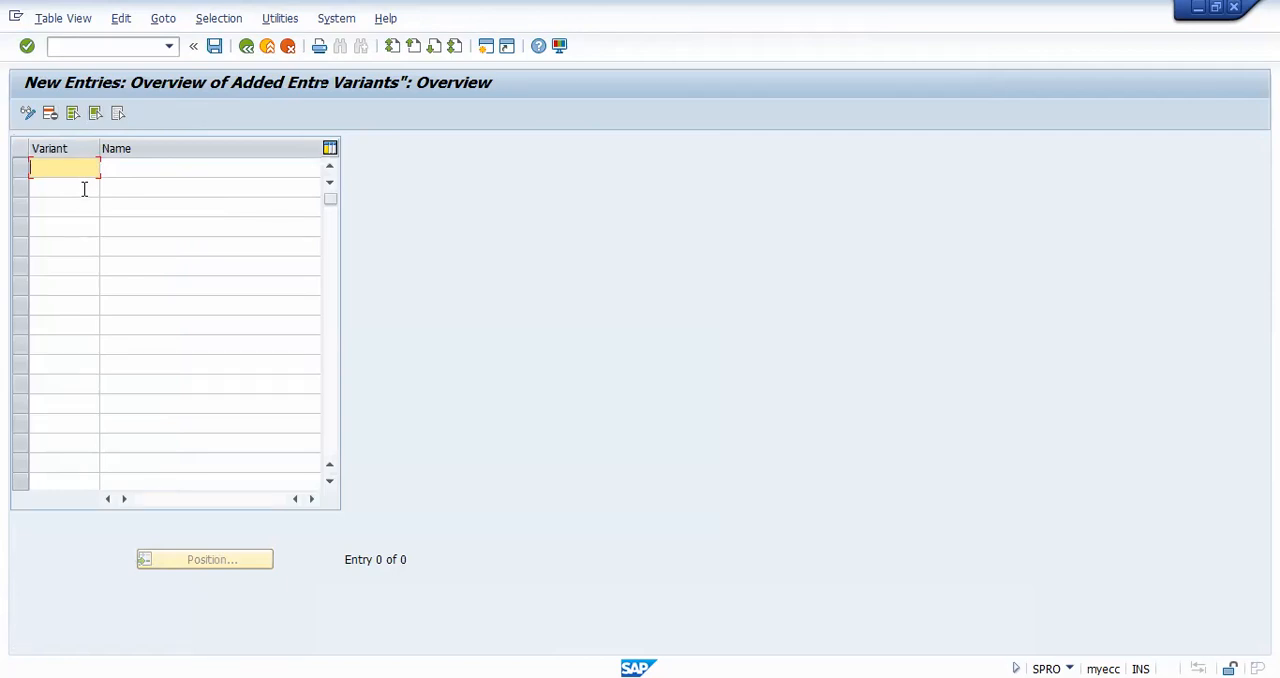
type("0101")
key("Tab")
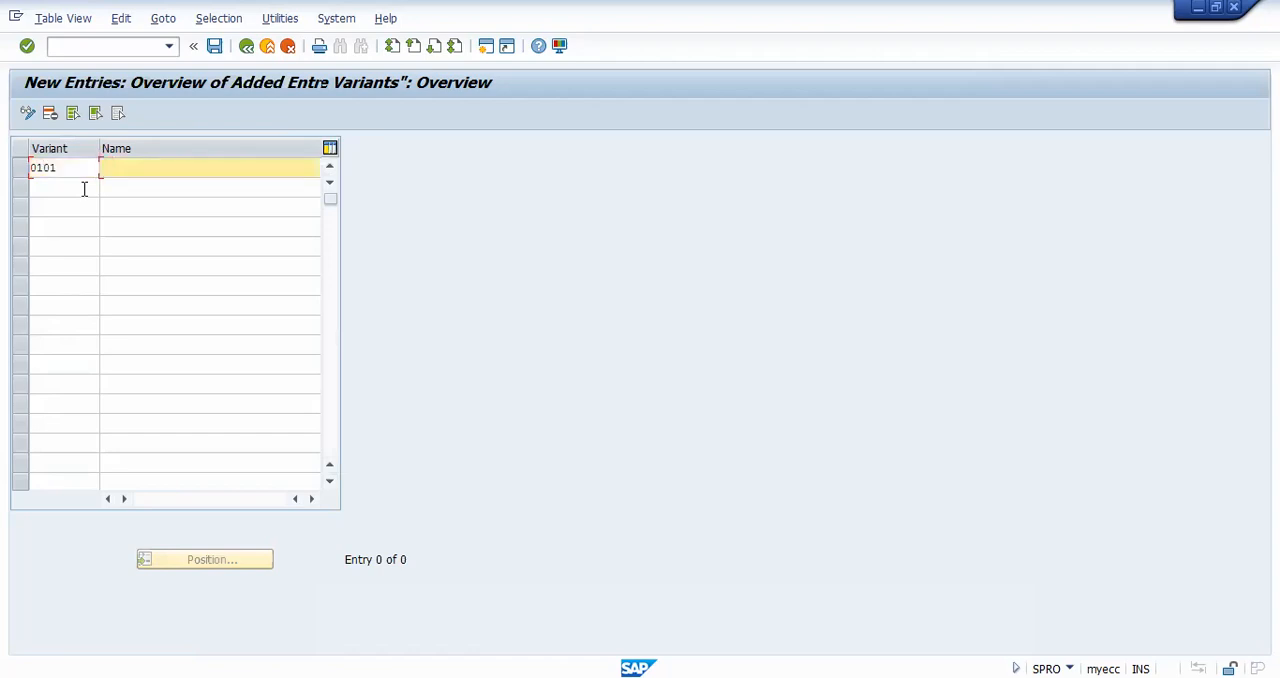
type("Posting period of TCS")
left_click(215, 47)
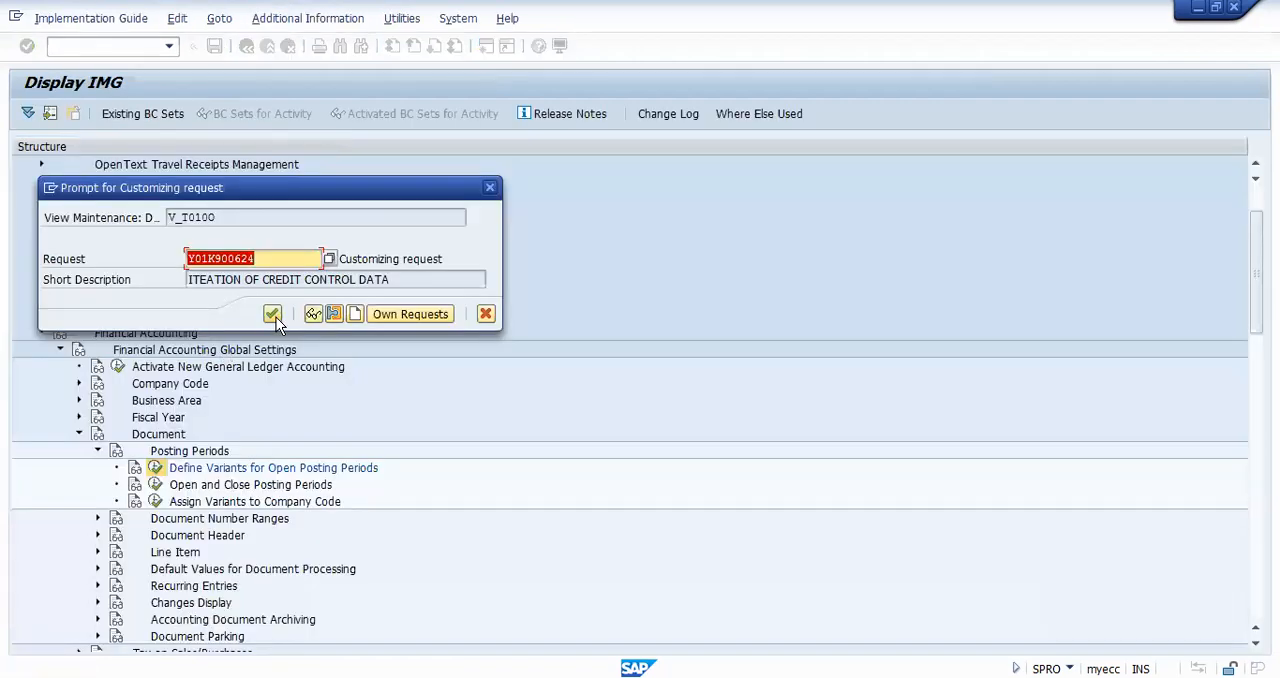
left_click(274, 316)
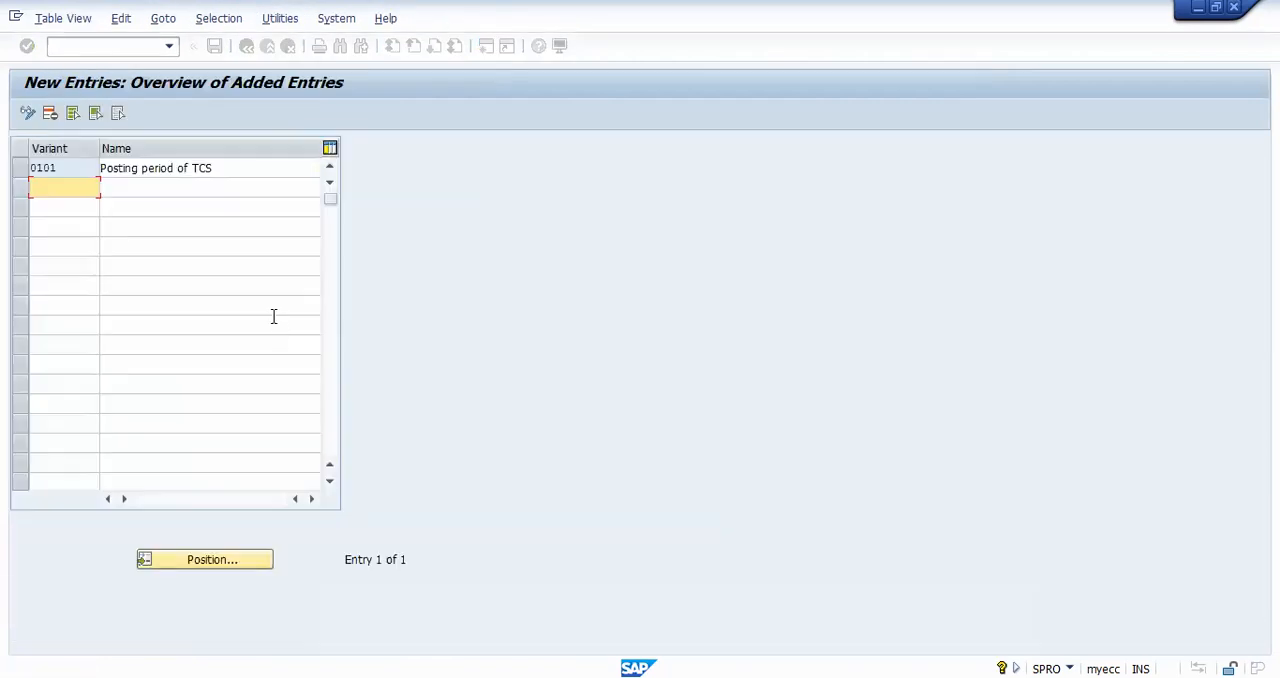
left_click(270, 49)
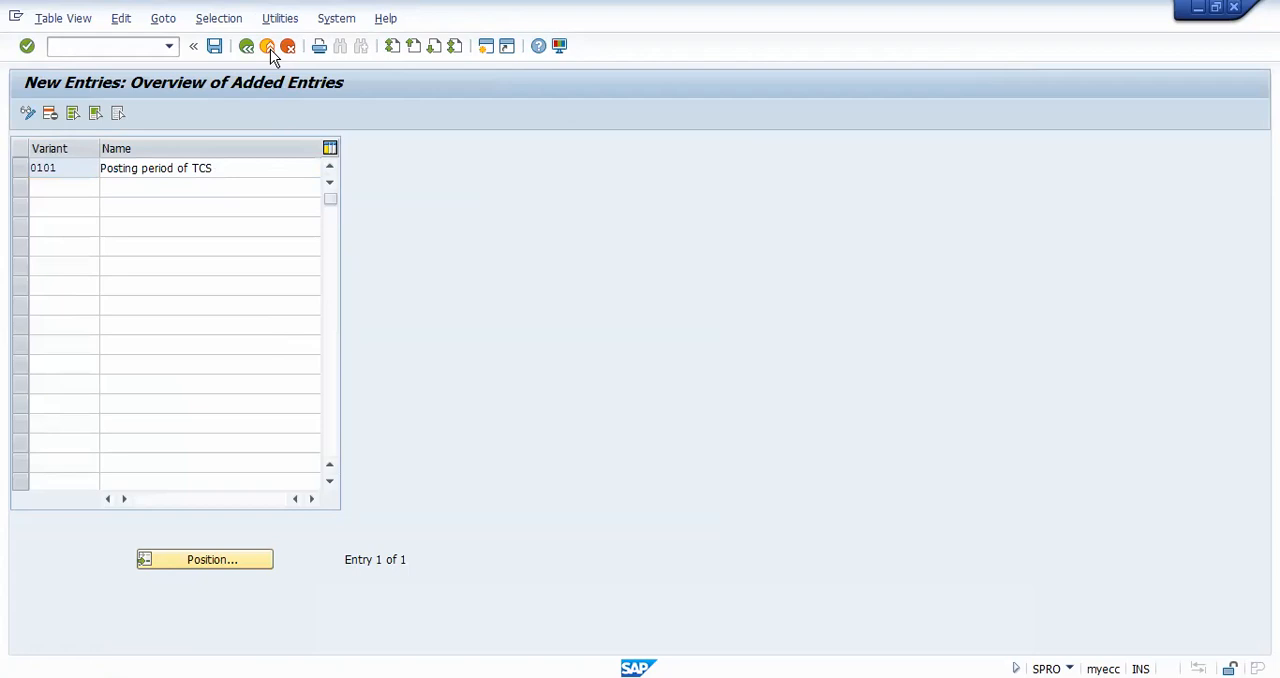
left_click(225, 486)
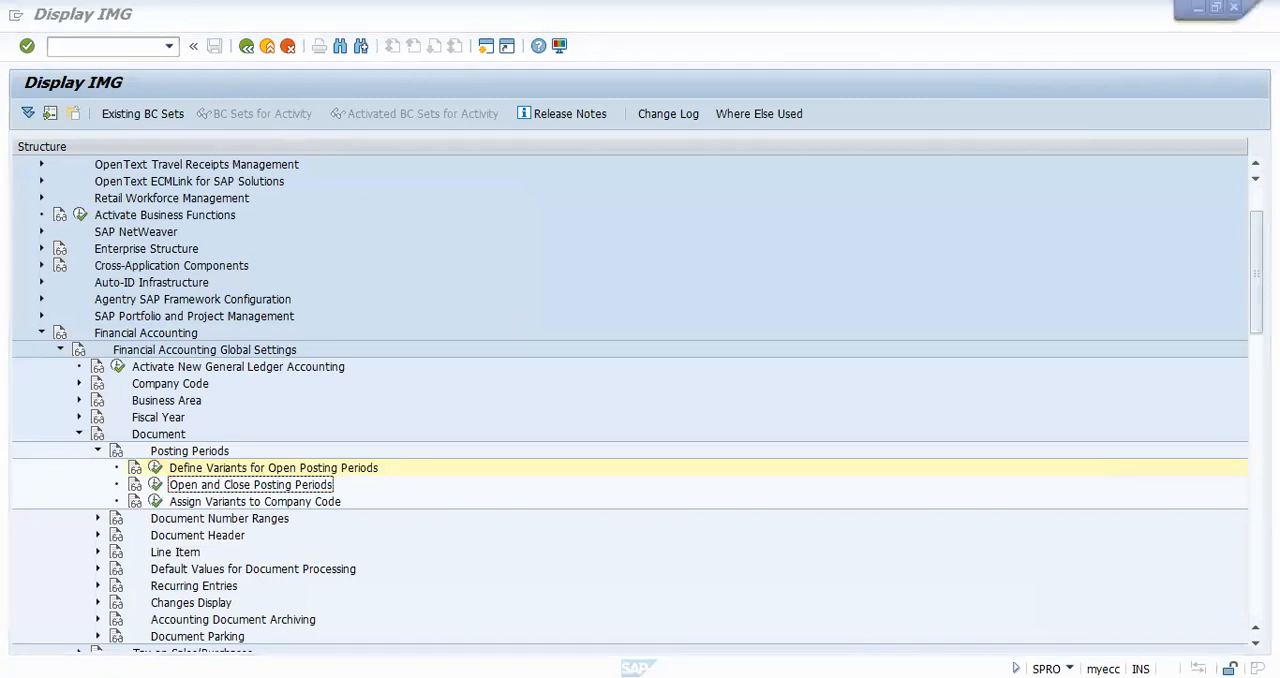
key("alt+Tab")
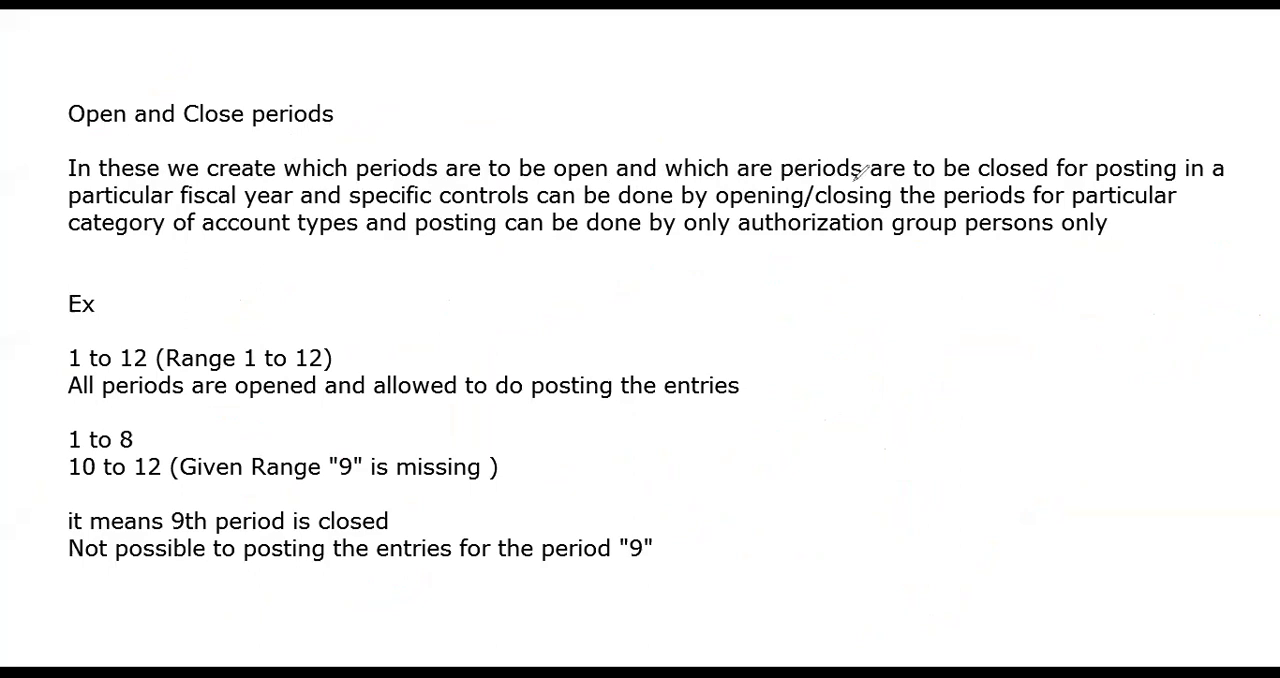
left_click_drag(934, 185, 1045, 178)
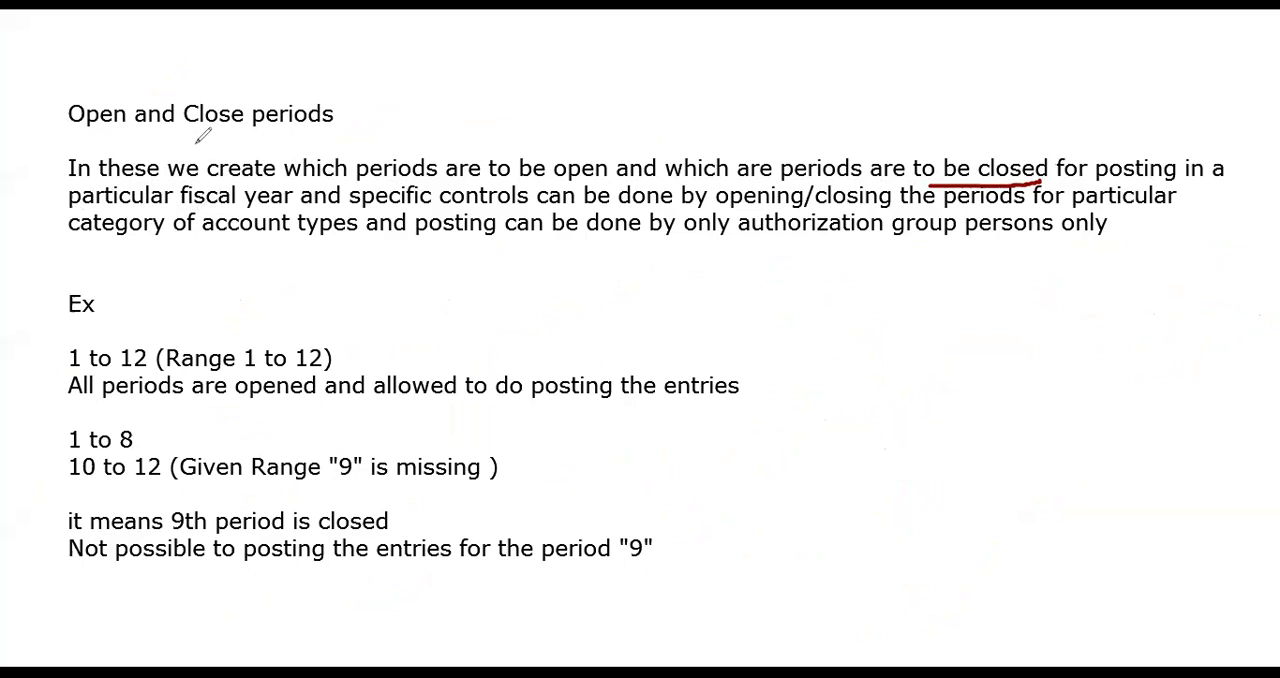
mouse_move(47, 136)
left_mouse_down()
mouse_move(337, 134)
mouse_move(351, 86)
mouse_move(80, 77)
mouse_move(50, 132)
left_mouse_up()
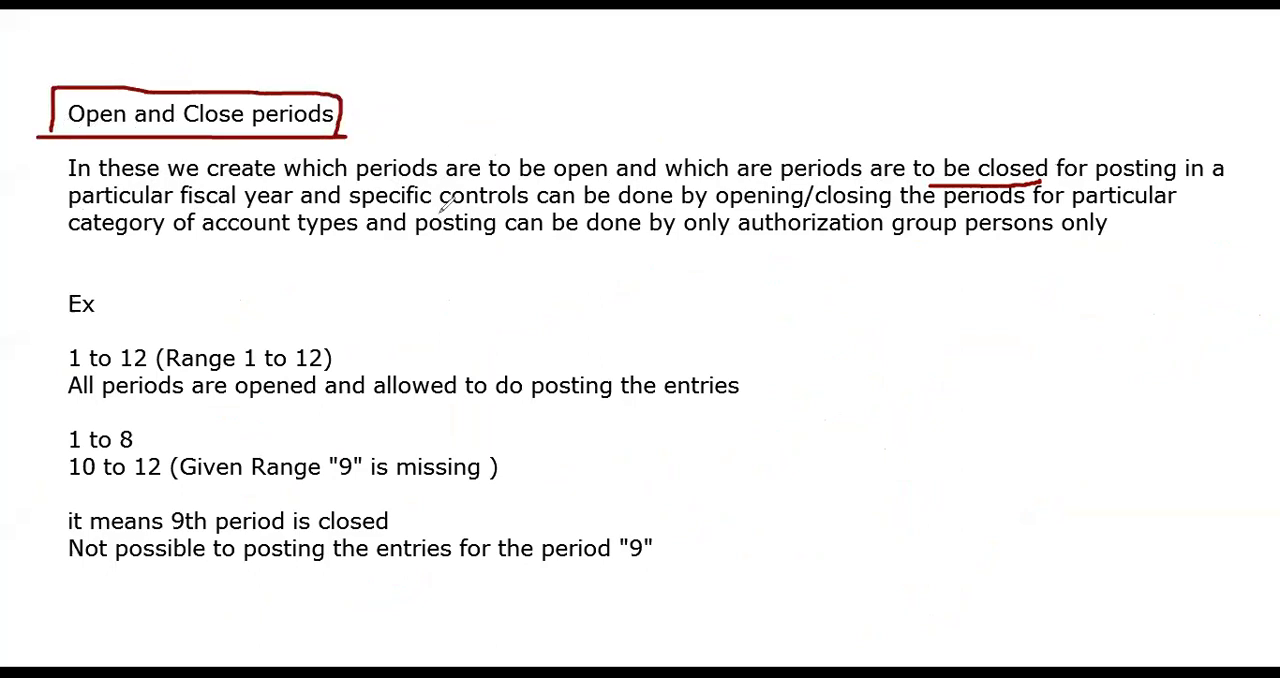
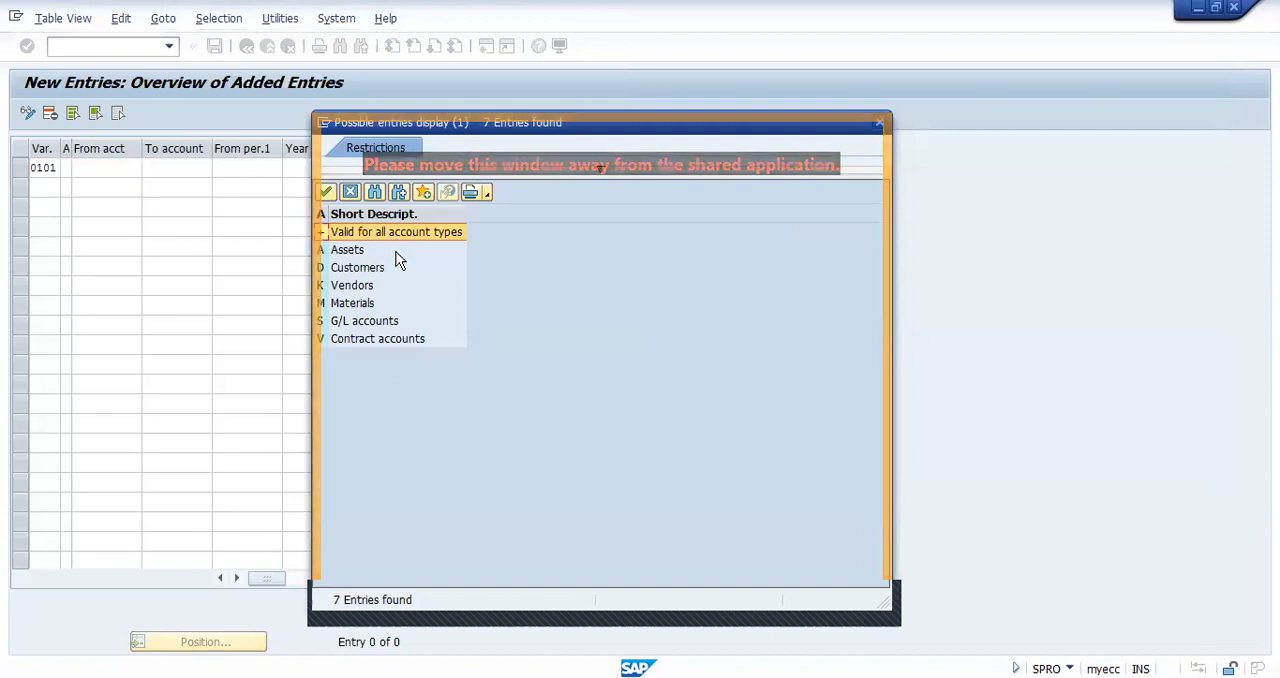
Step: Set the account type of the new 0101 posting period entry to + (Valid for all account types)
left_click(360, 253)
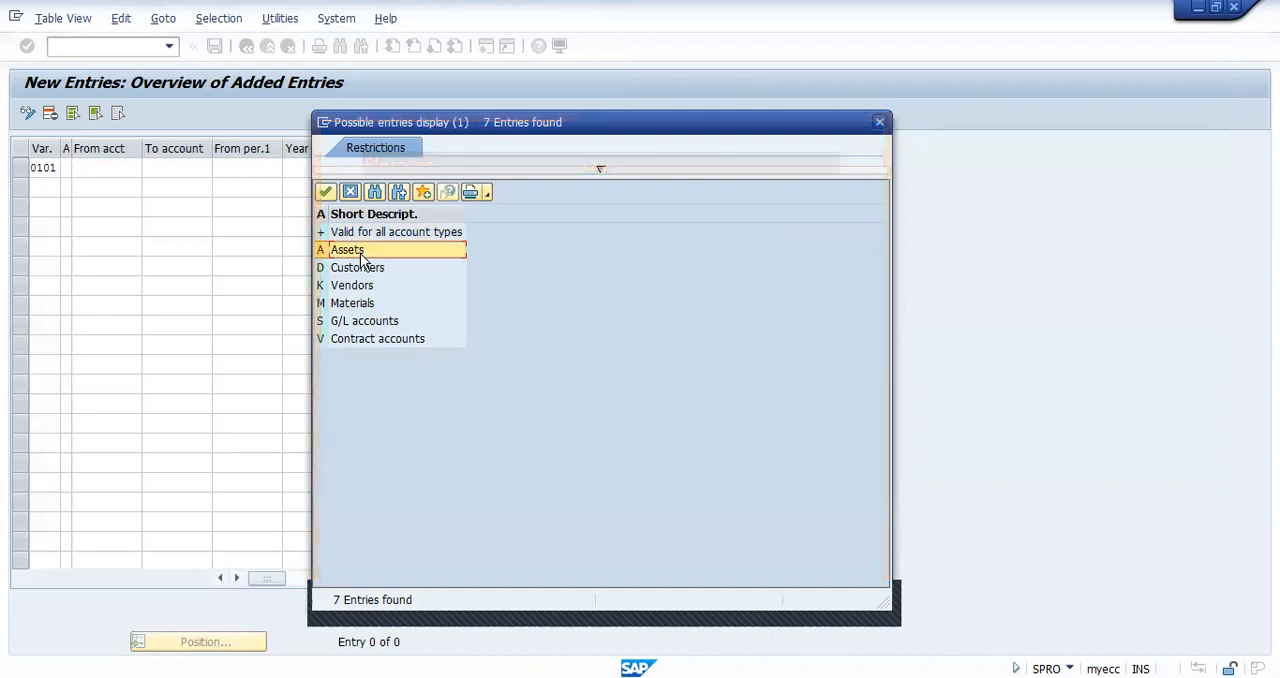
left_click(364, 268)
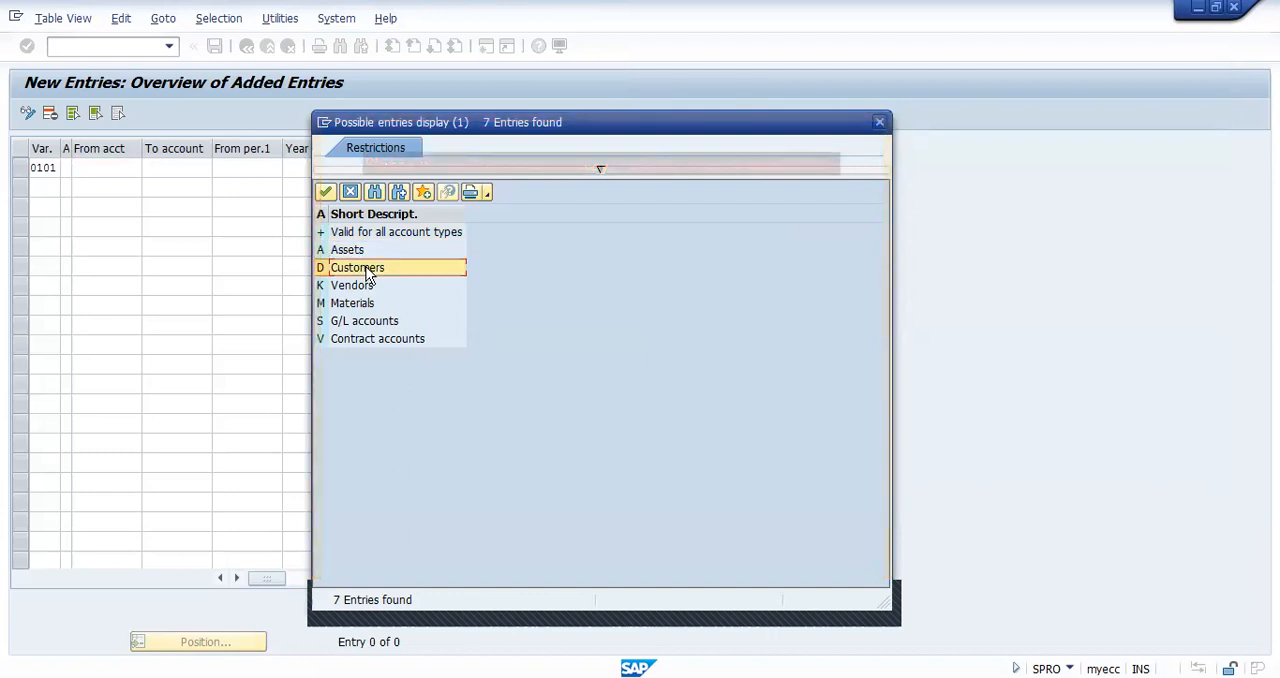
left_click(365, 236)
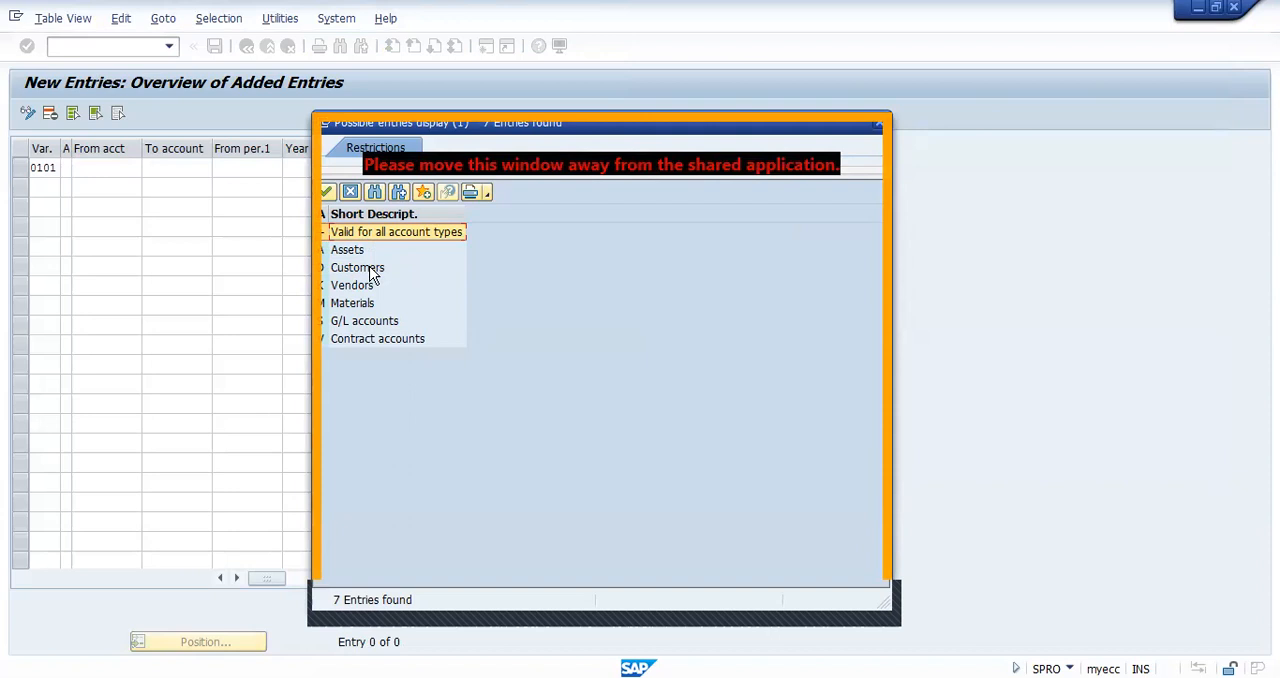
left_click(371, 270)
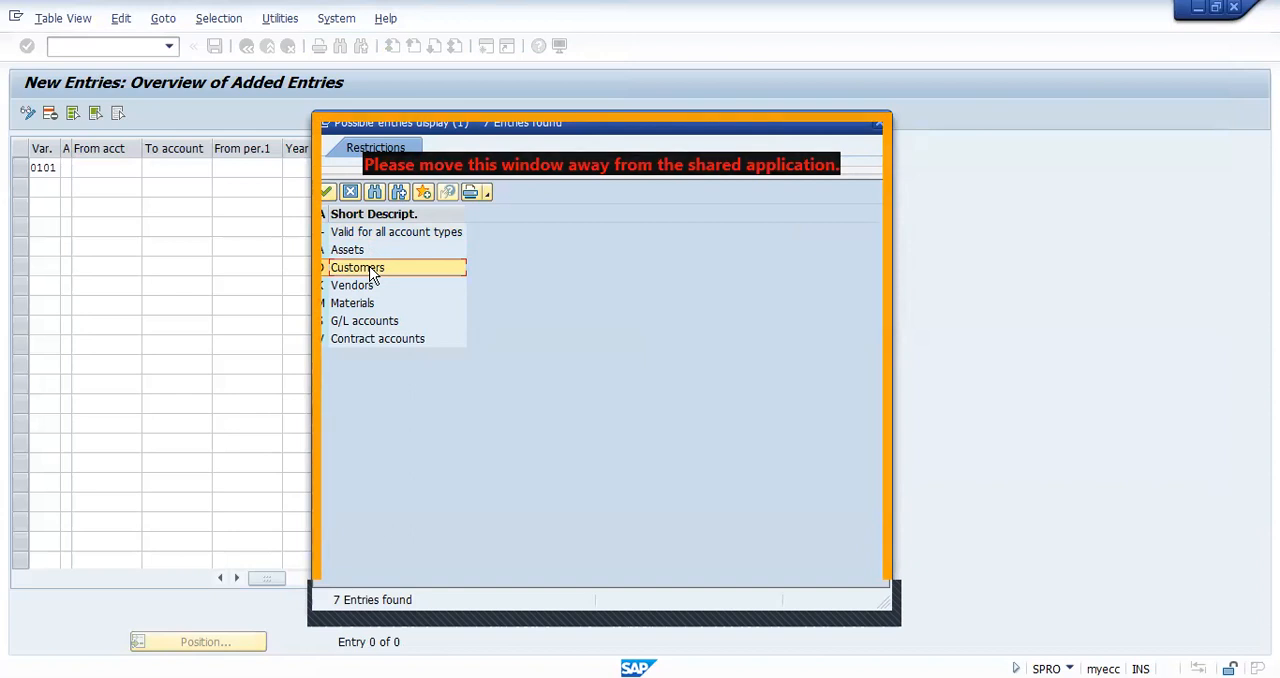
left_click(364, 304)
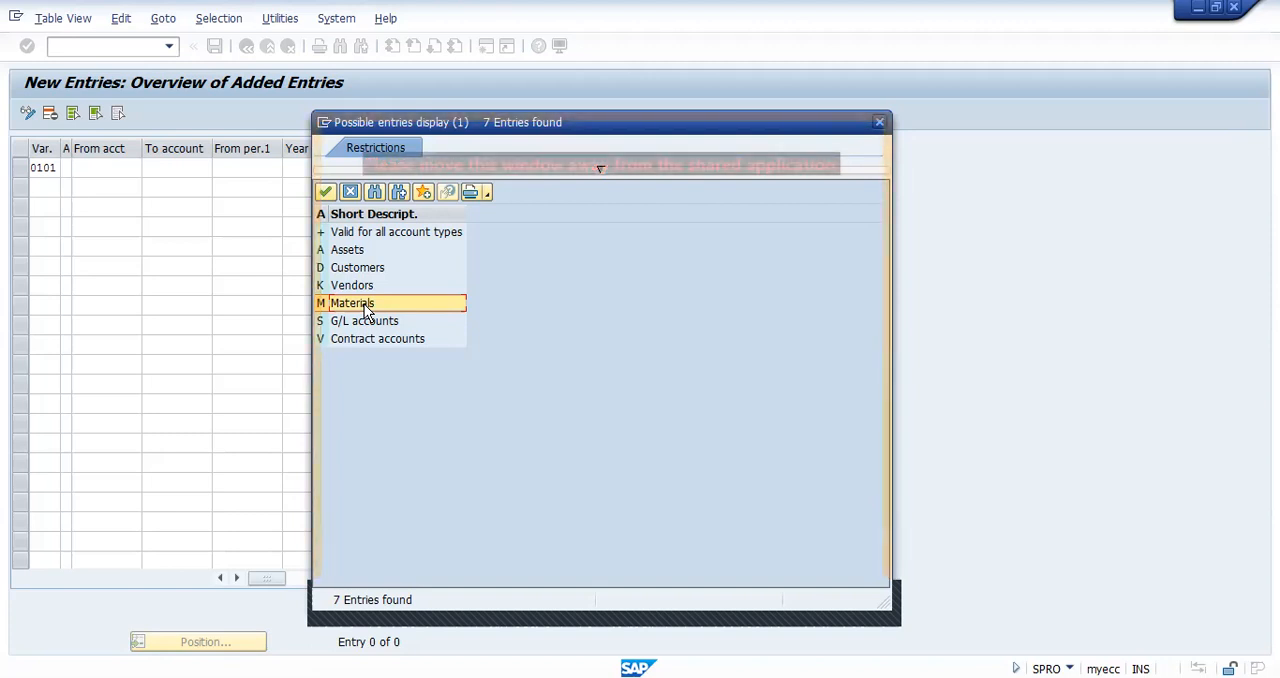
left_click(385, 233)
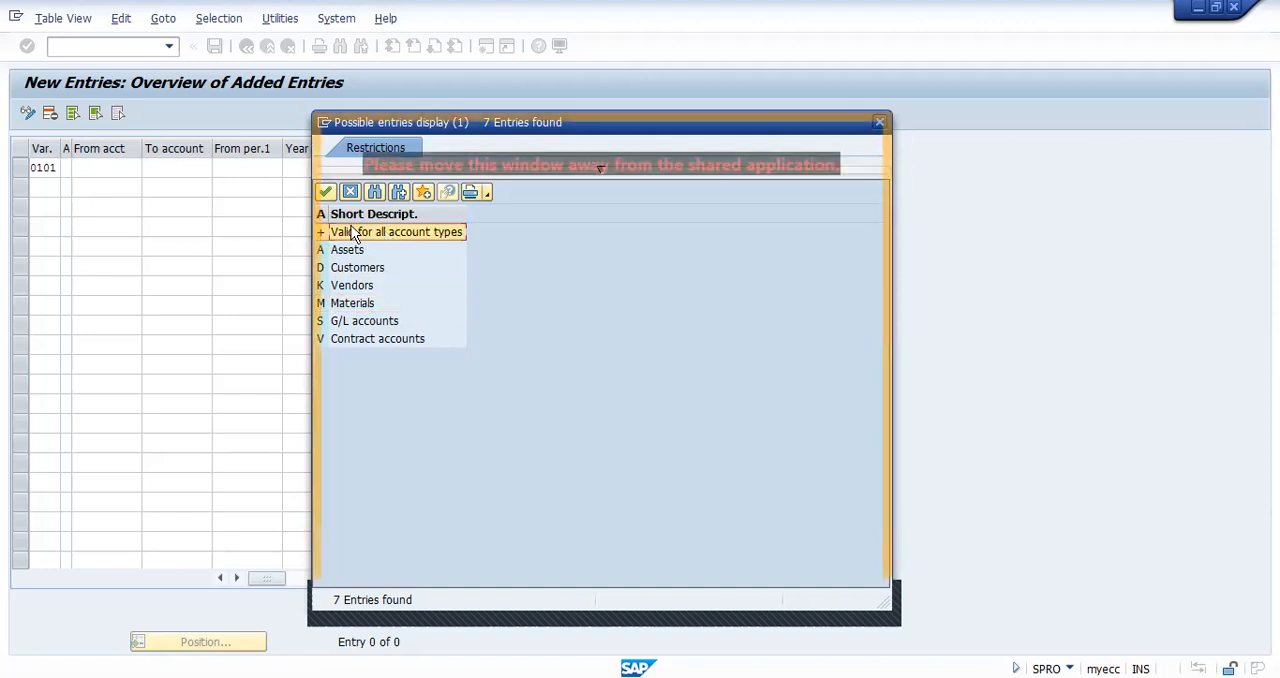
left_click(326, 191)
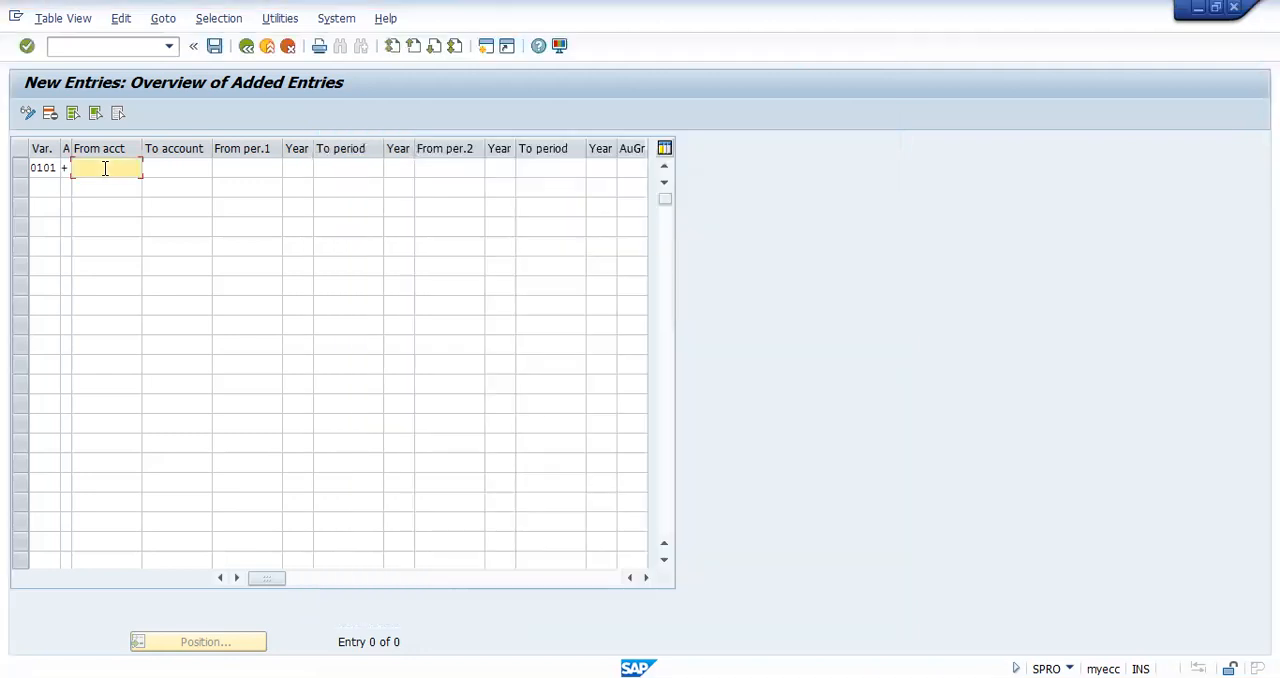
Step: Set the first posting interval of variant 0101 from period 1 of 2021 to period 12 of 2021
left_click(258, 170)
type("1")
key("Tab")
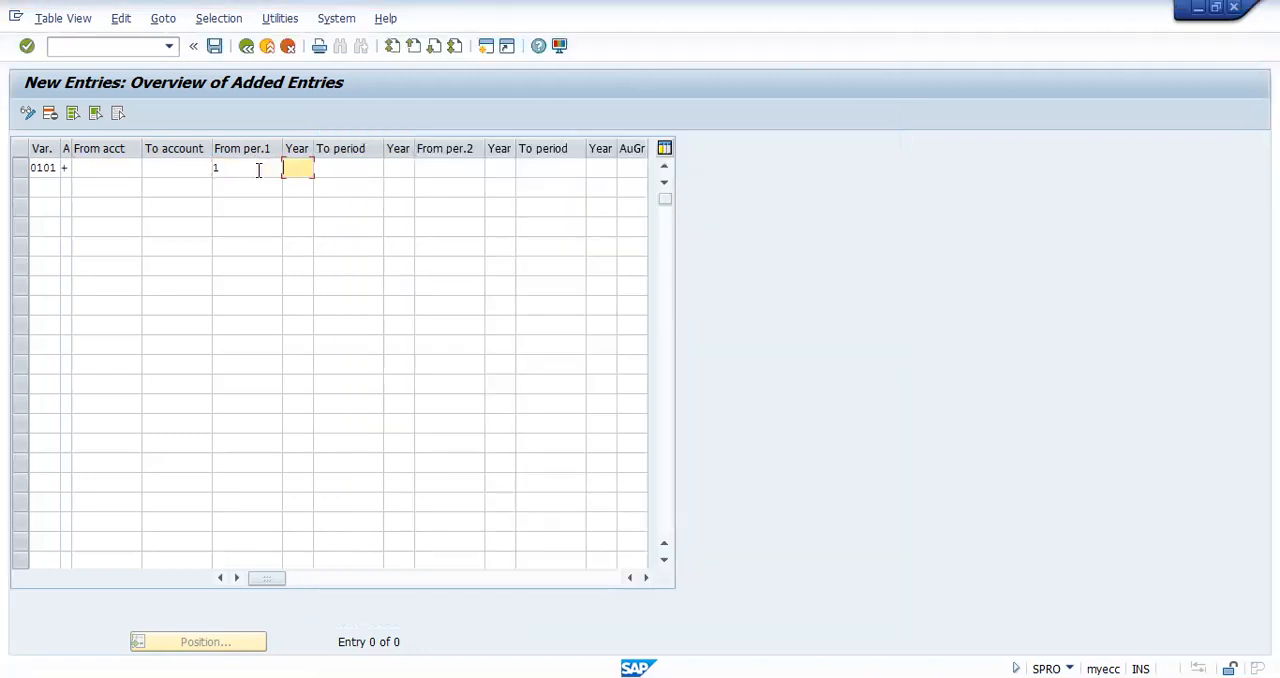
type("2021")
key("Tab")
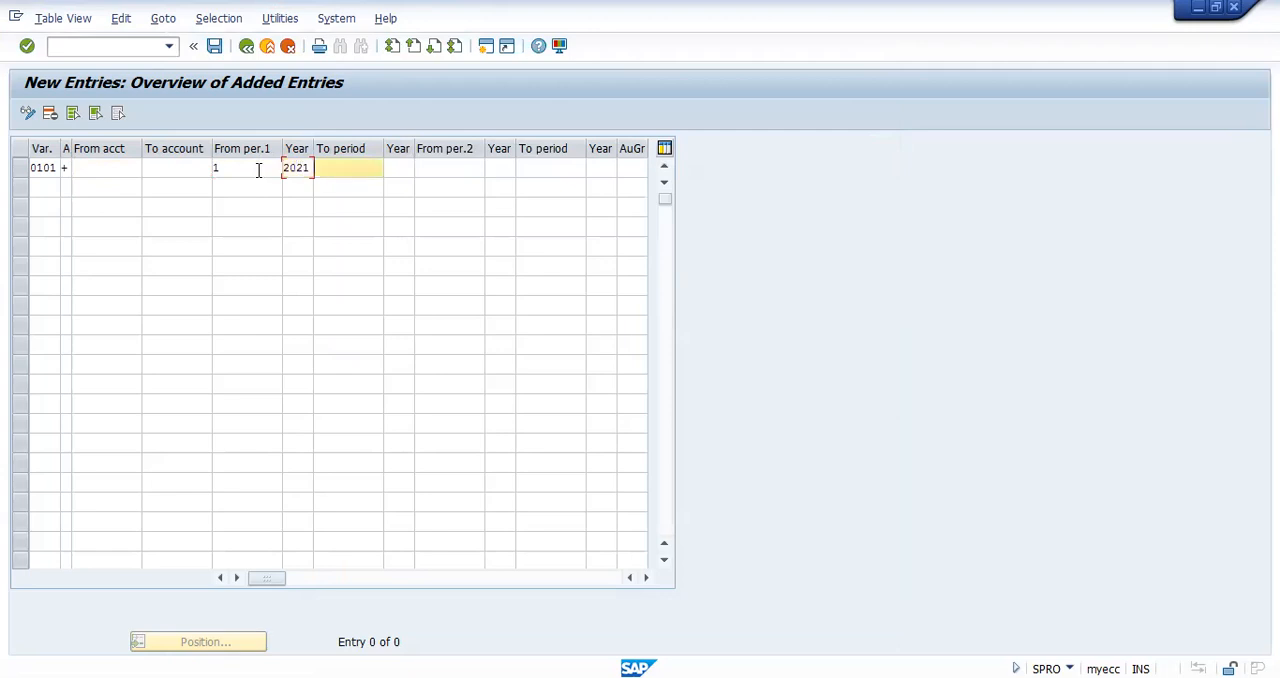
type("12")
key("Tab")
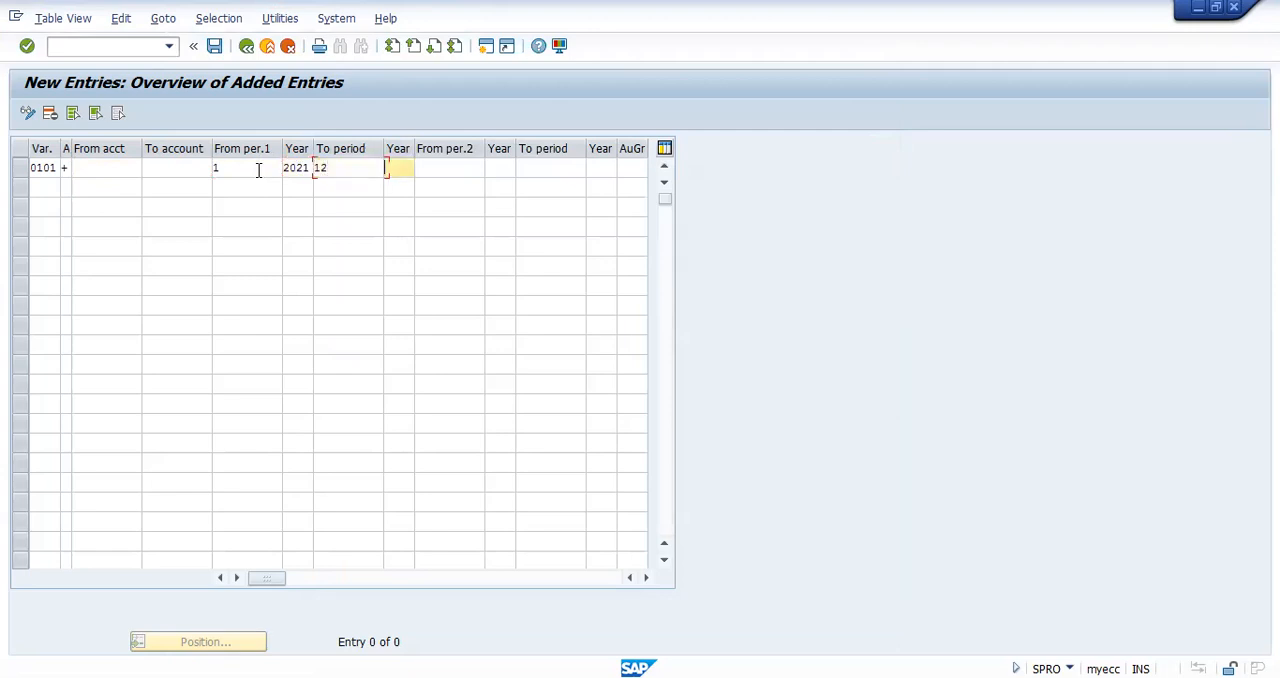
type("2021")
key("Tab")
Step: Set the second posting interval of variant 0101 from period 13 of 2021 to period 16 of 2021, leaving the authorization group empty
type("13")
key("Tab")
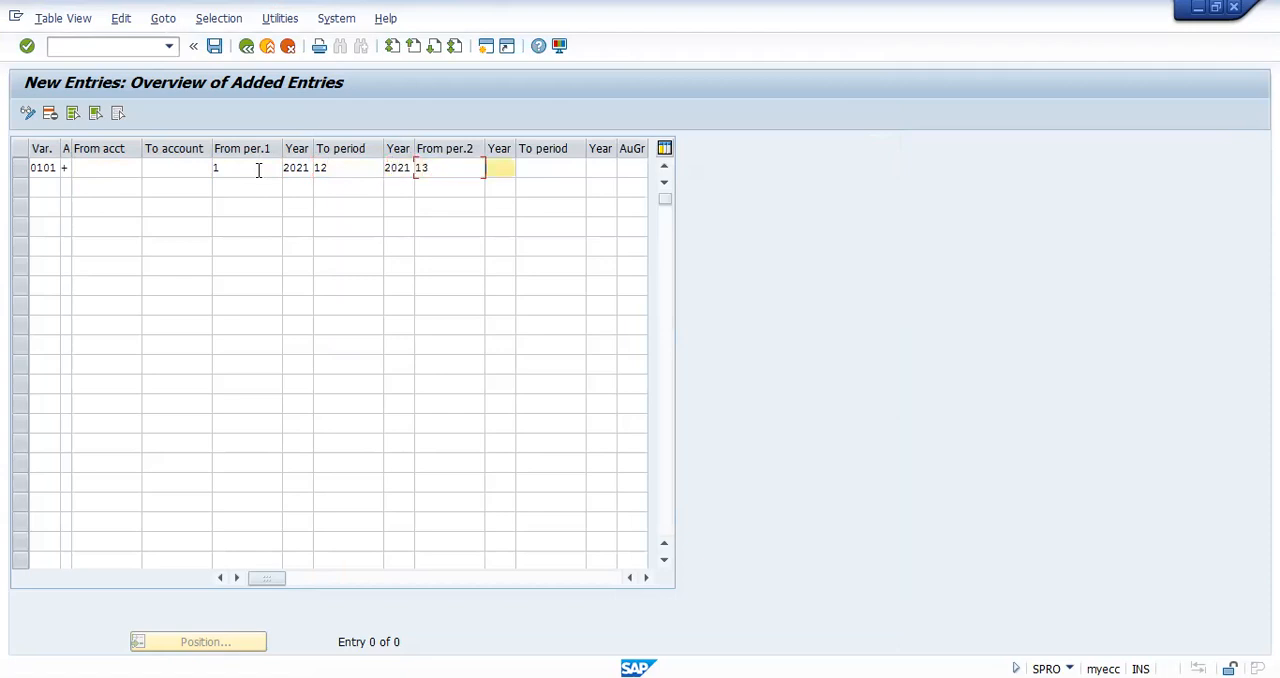
type("2021")
key("Tab")
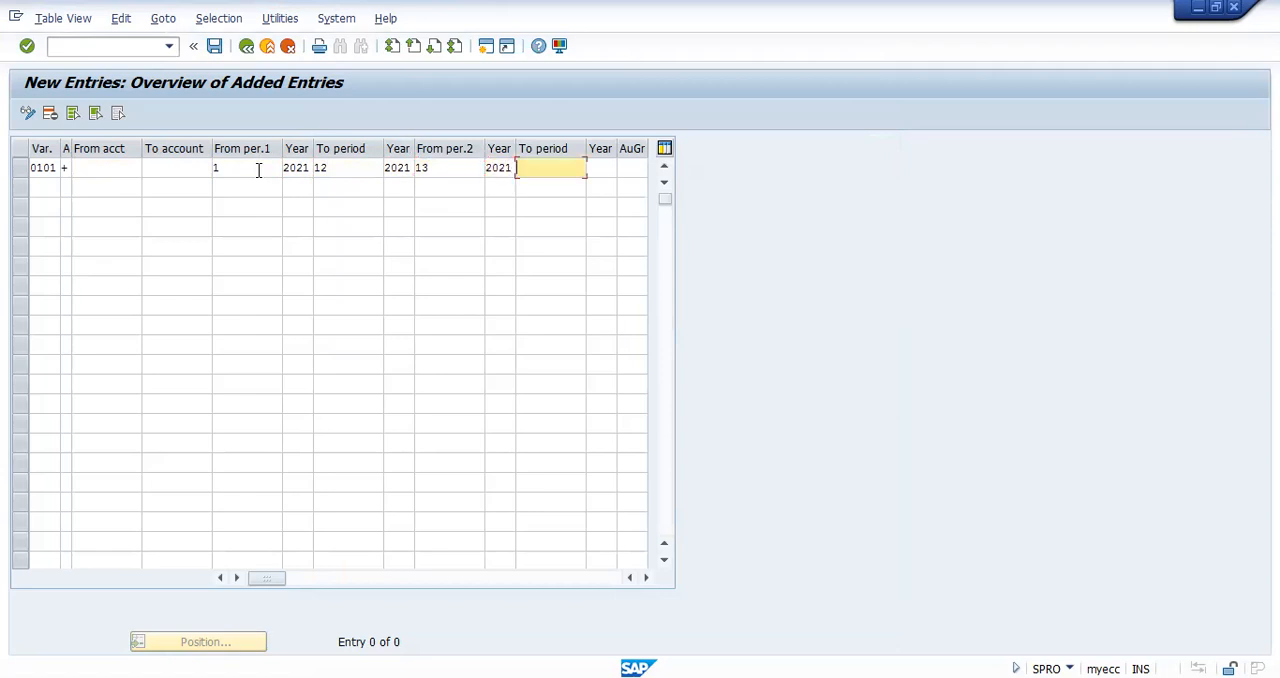
type("16")
key("Tab")
type("2021")
key("Tab")
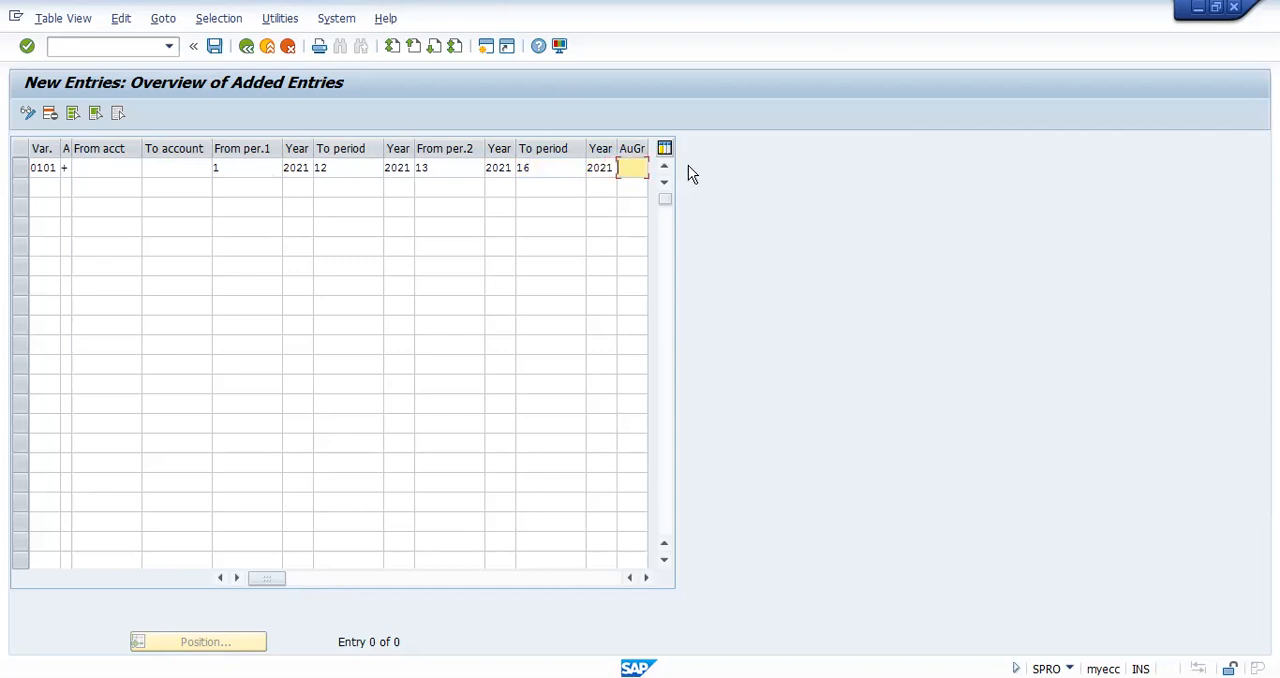
key("ctrl+shift+3")
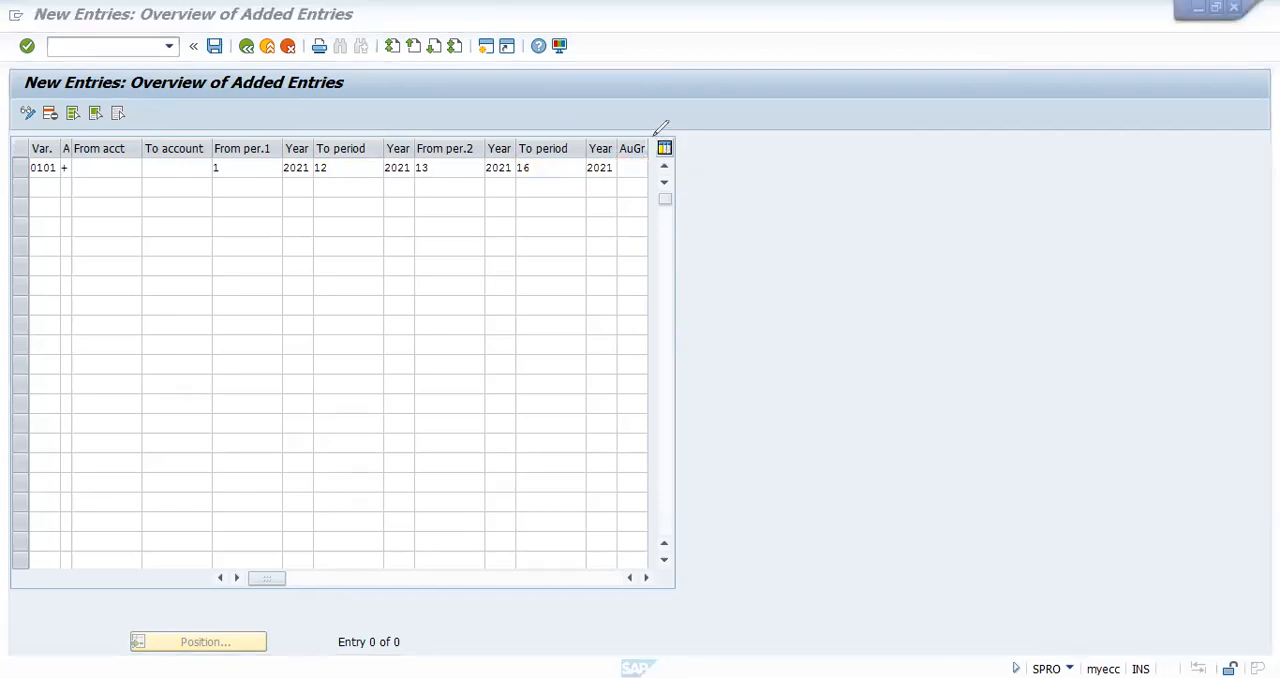
mouse_move(645, 124)
left_mouse_down()
mouse_move(602, 142)
mouse_move(666, 146)
mouse_move(656, 131)
left_mouse_up()
mouse_move(618, 179)
left_mouse_down()
mouse_move(655, 179)
mouse_move(632, 157)
mouse_move(614, 168)
mouse_move(651, 220)
mouse_move(400, 262)
left_mouse_up()
mouse_move(313, 227)
left_mouse_down()
mouse_move(240, 183)
mouse_move(216, 206)
mouse_move(258, 180)
mouse_move(283, 189)
left_mouse_up()
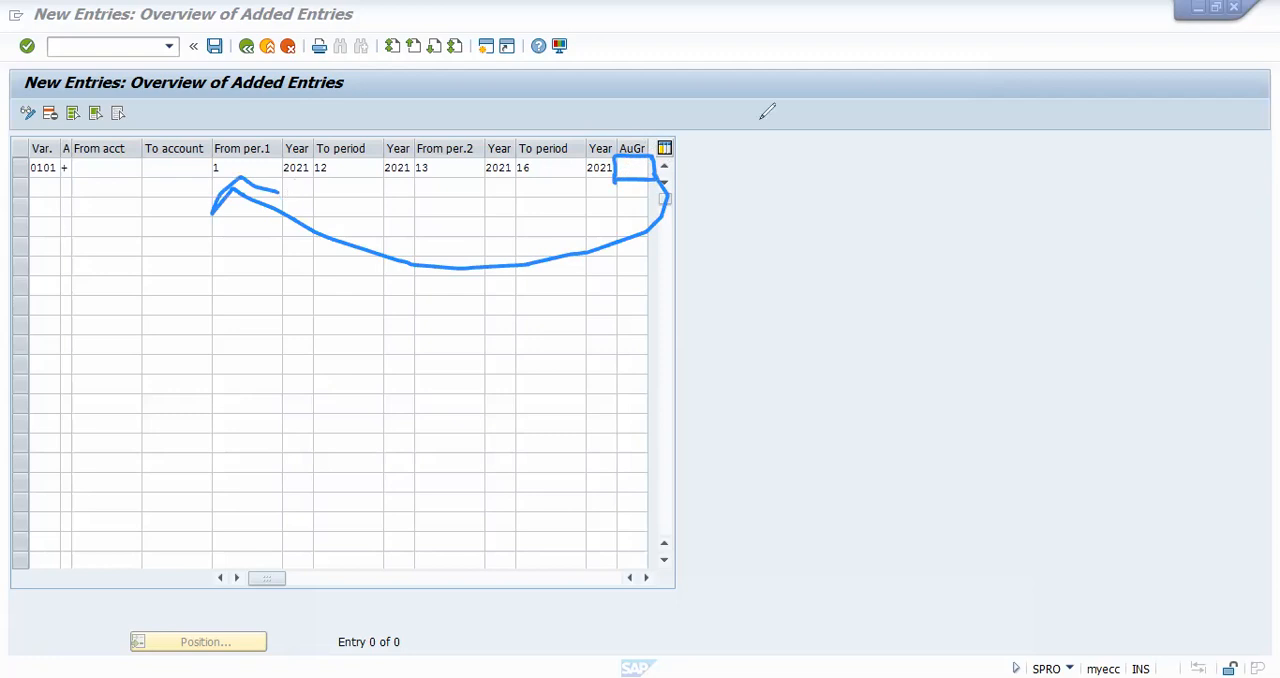
key("e")
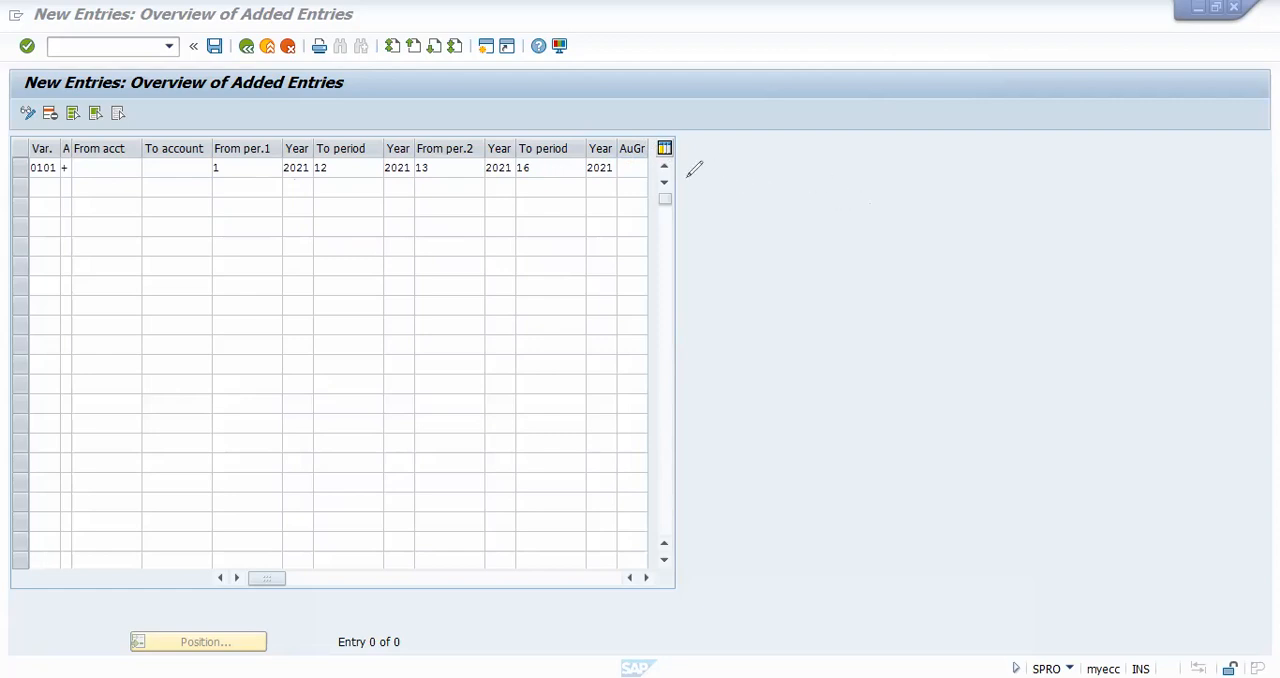
mouse_move(657, 156)
left_mouse_down()
mouse_move(620, 144)
mouse_move(660, 178)
mouse_move(662, 156)
left_mouse_up()
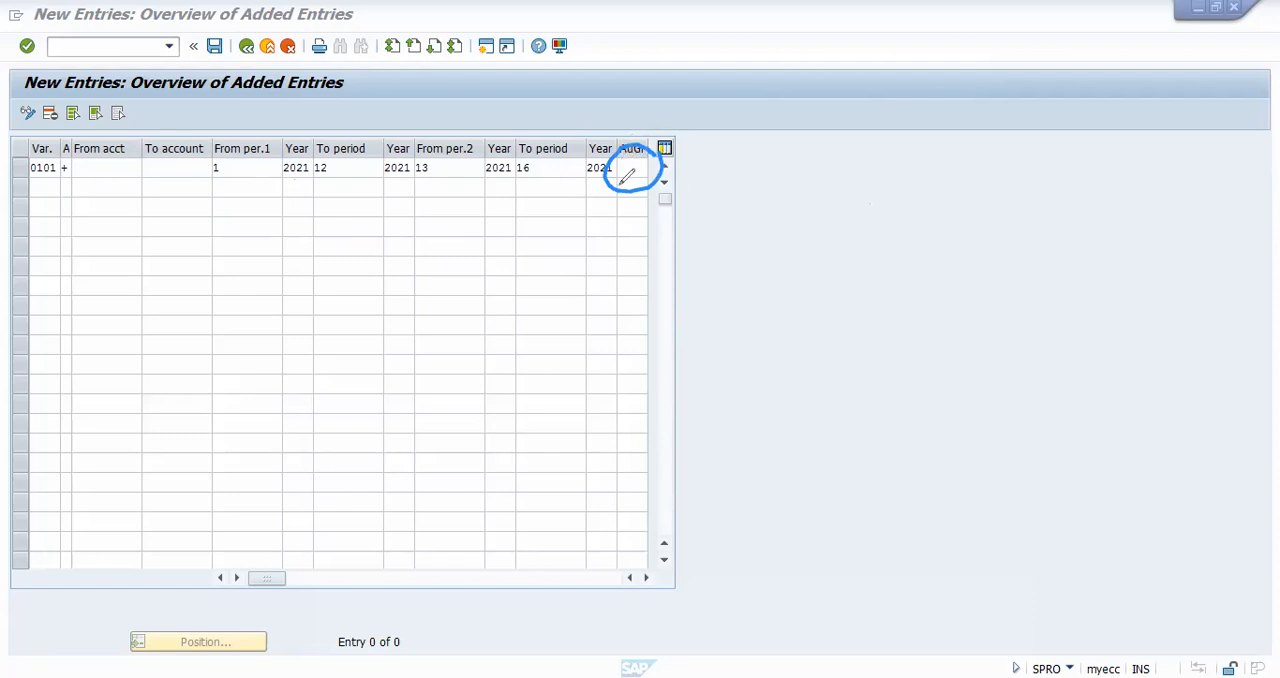
mouse_move(622, 179)
left_mouse_down()
mouse_move(637, 170)
mouse_move(662, 187)
left_mouse_up()
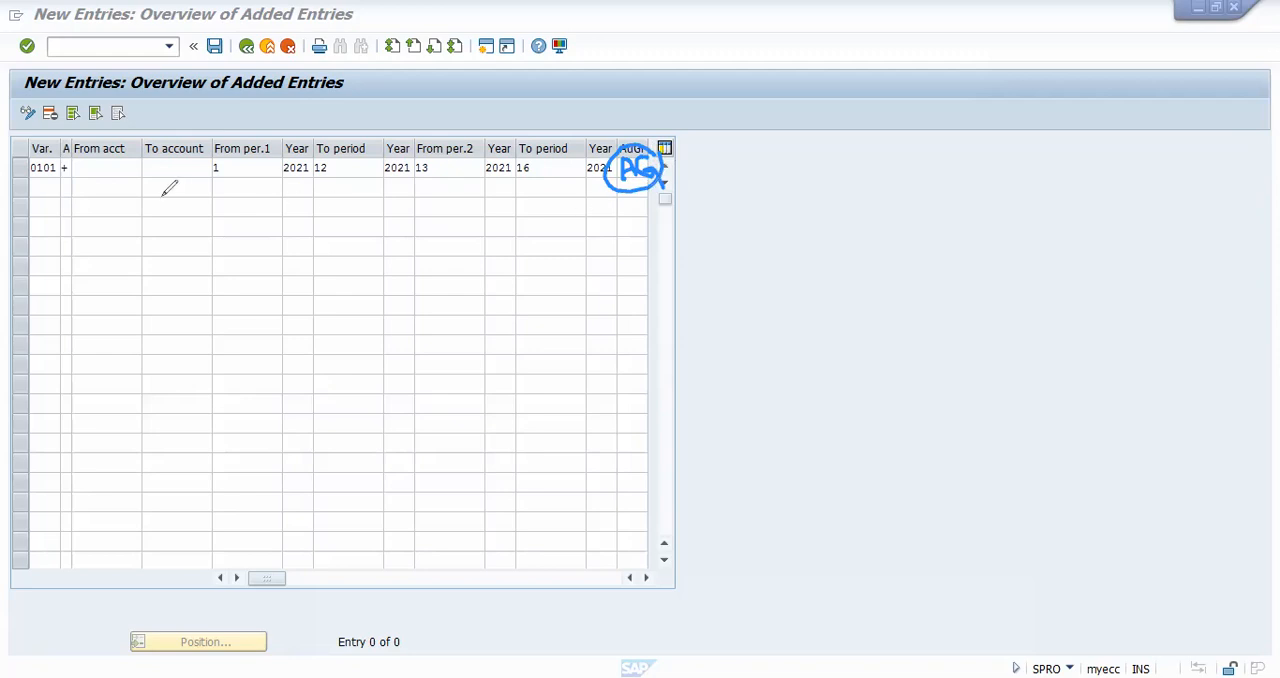
left_click_drag(36, 194, 594, 201)
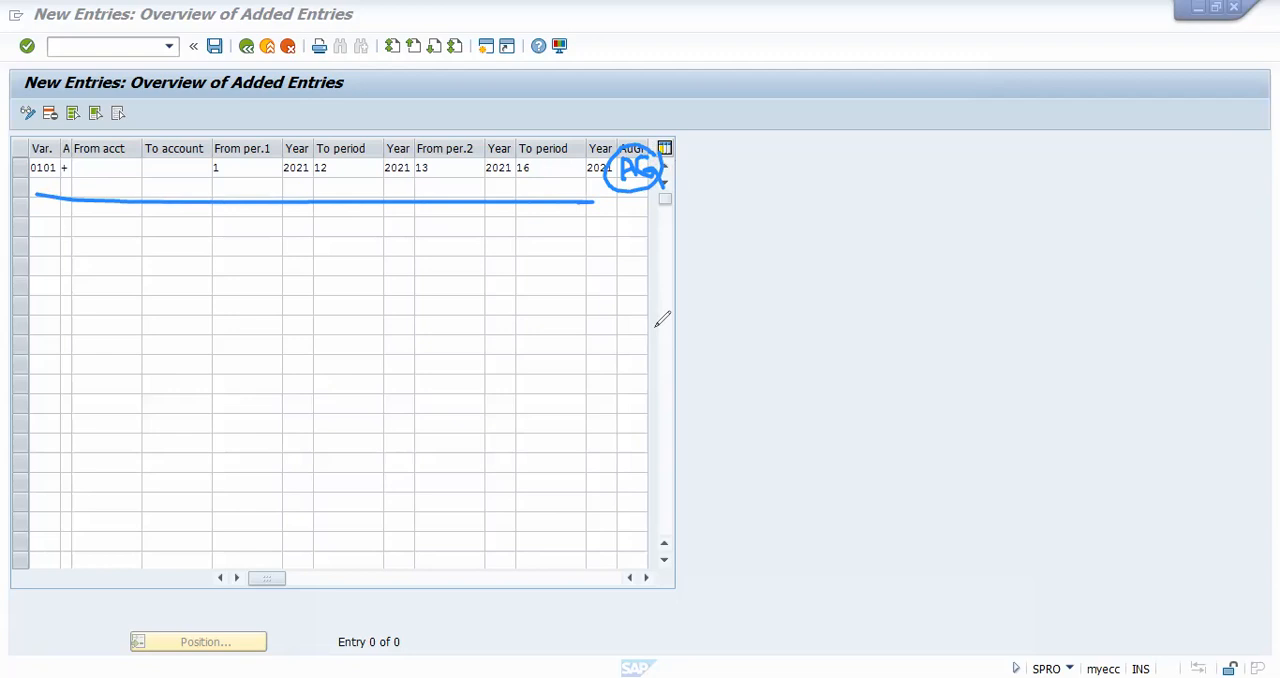
left_click(981, 94)
Step: Save the open periods of variant 0101 in the proposed customizing request and return to the implementation guide
left_click(214, 46)
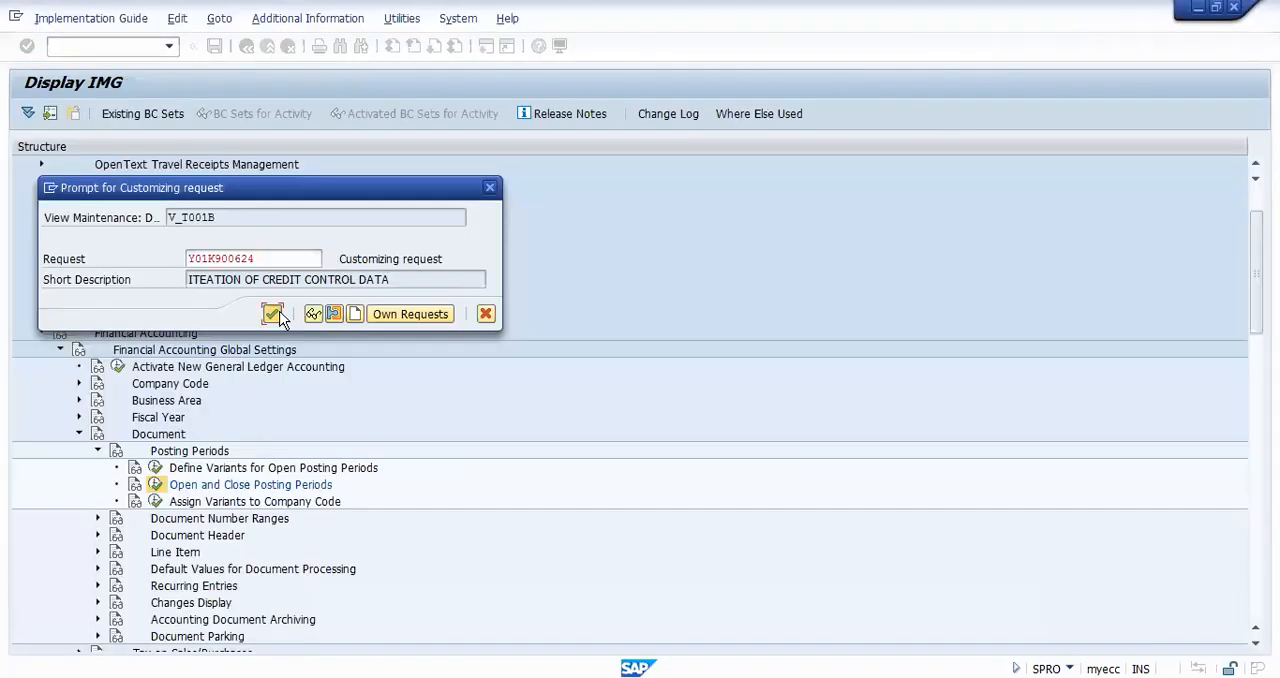
left_click(274, 315)
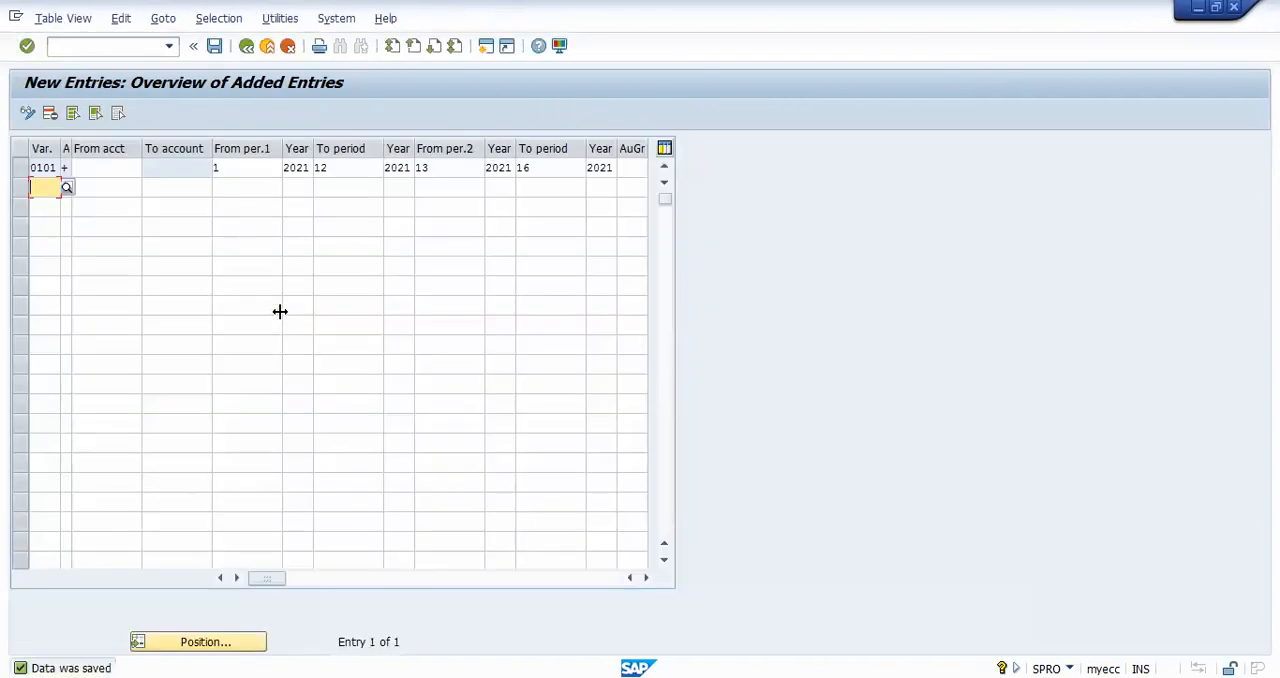
left_click(267, 47)
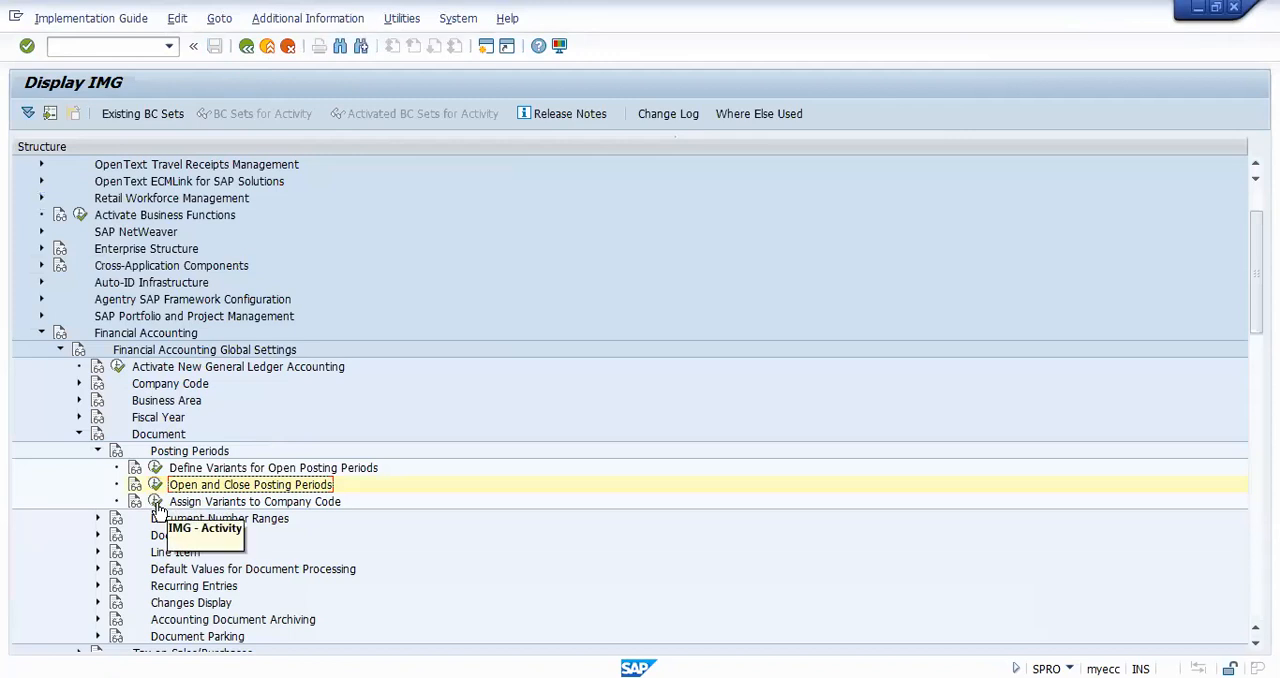
Step: Open the Assign Variants to Company Code activity and position the list on company code TCS9
left_click(156, 503)
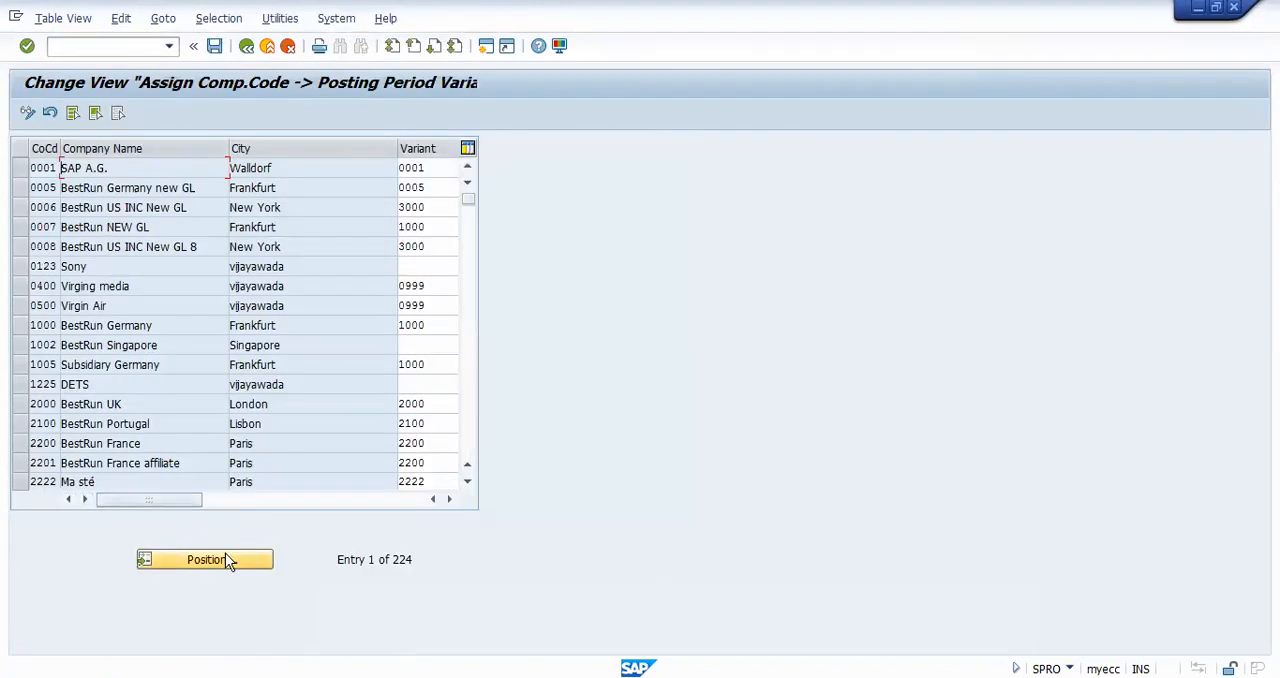
left_click(228, 561)
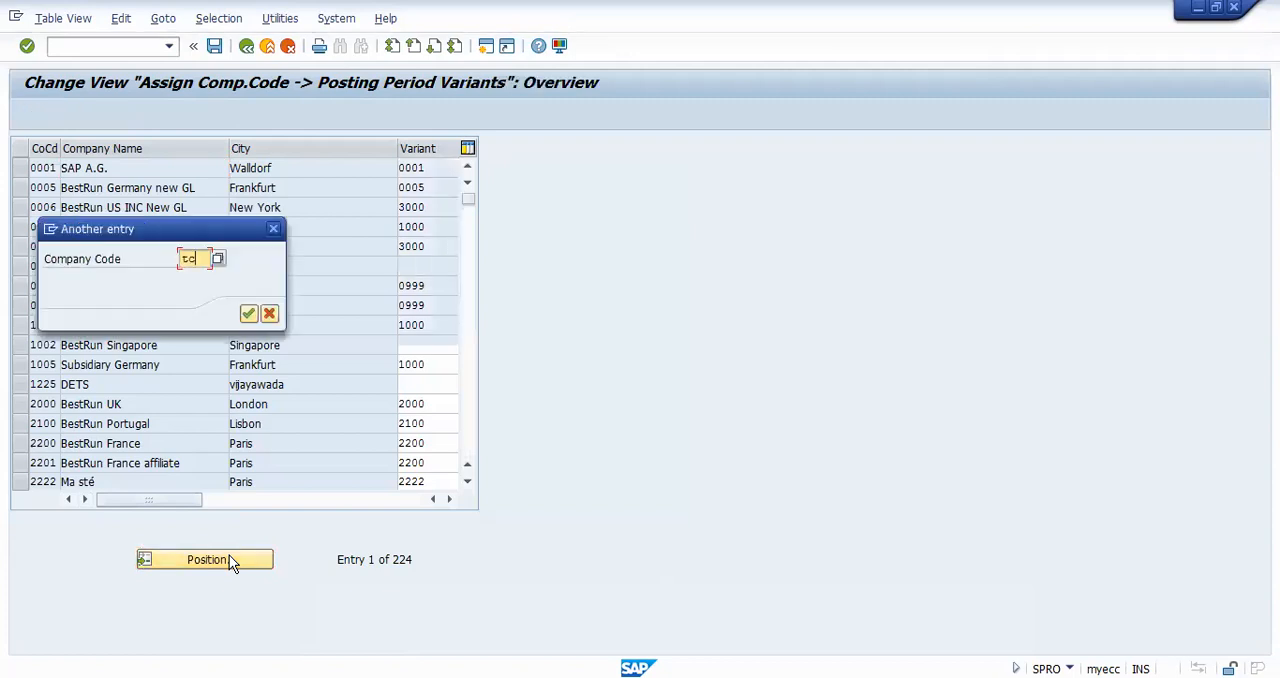
type("tcs9")
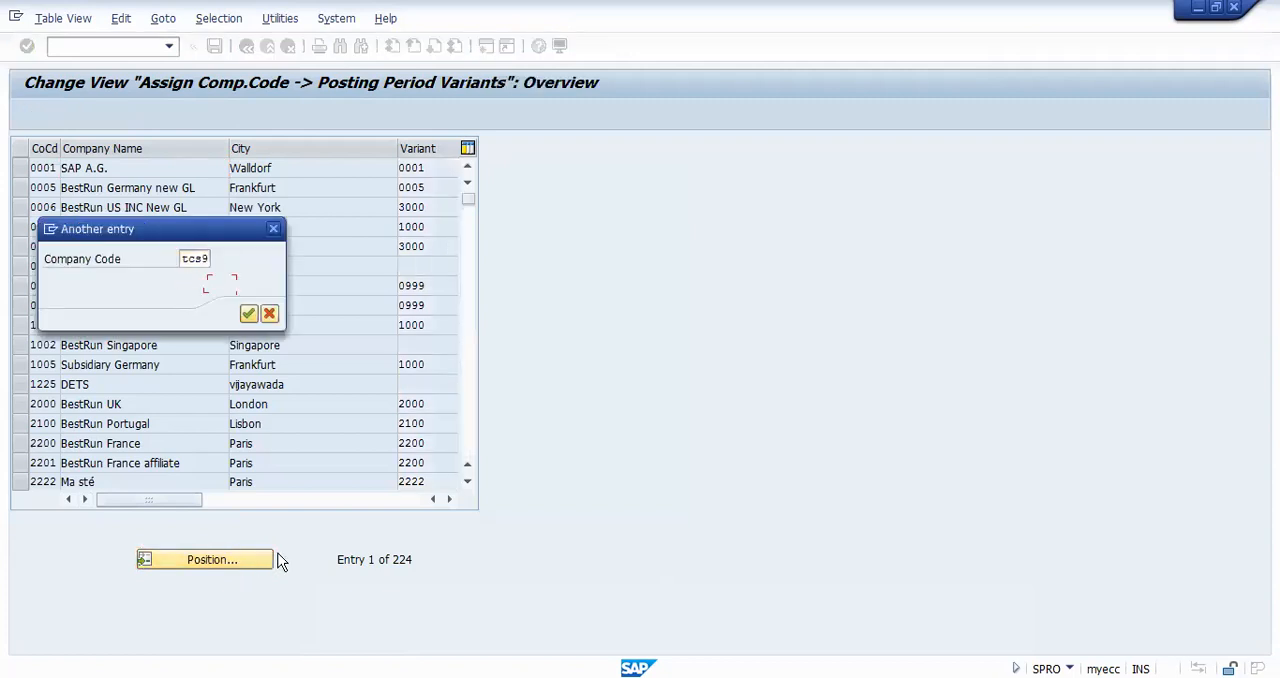
left_click(247, 315)
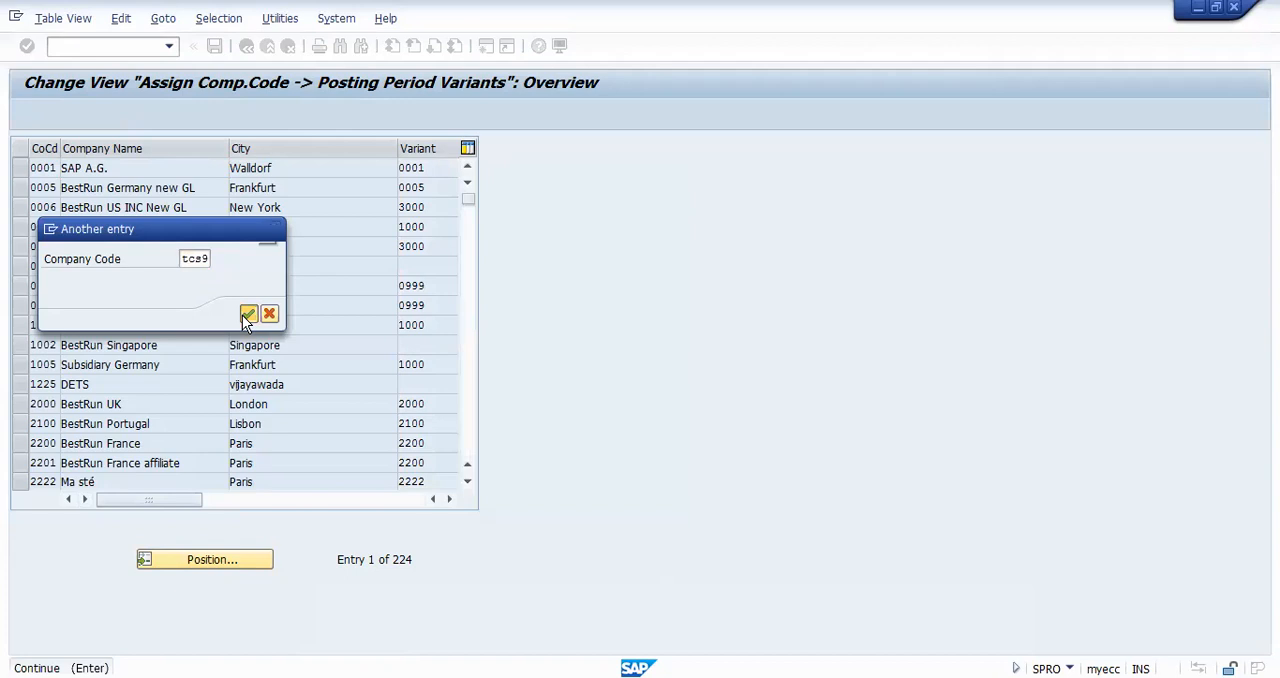
Step: Assign posting period variant 0101 to company code TCS9 and save it in the proposed customizing request
left_click(431, 167)
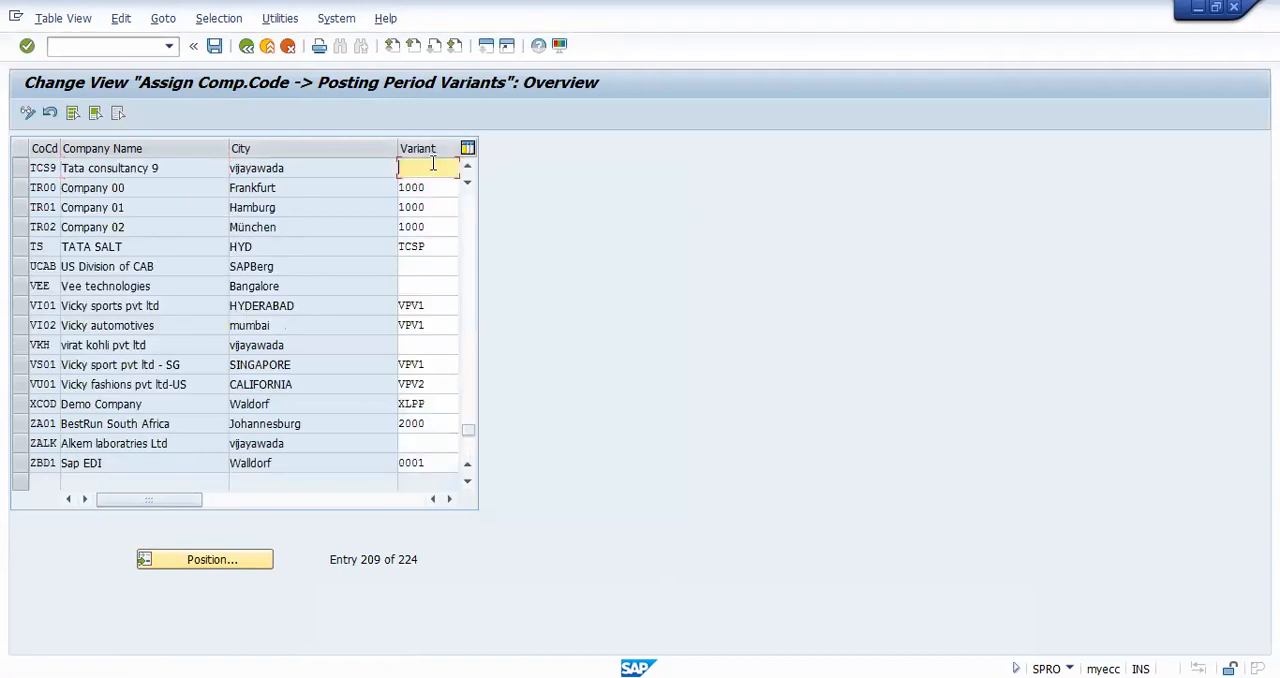
type("0101")
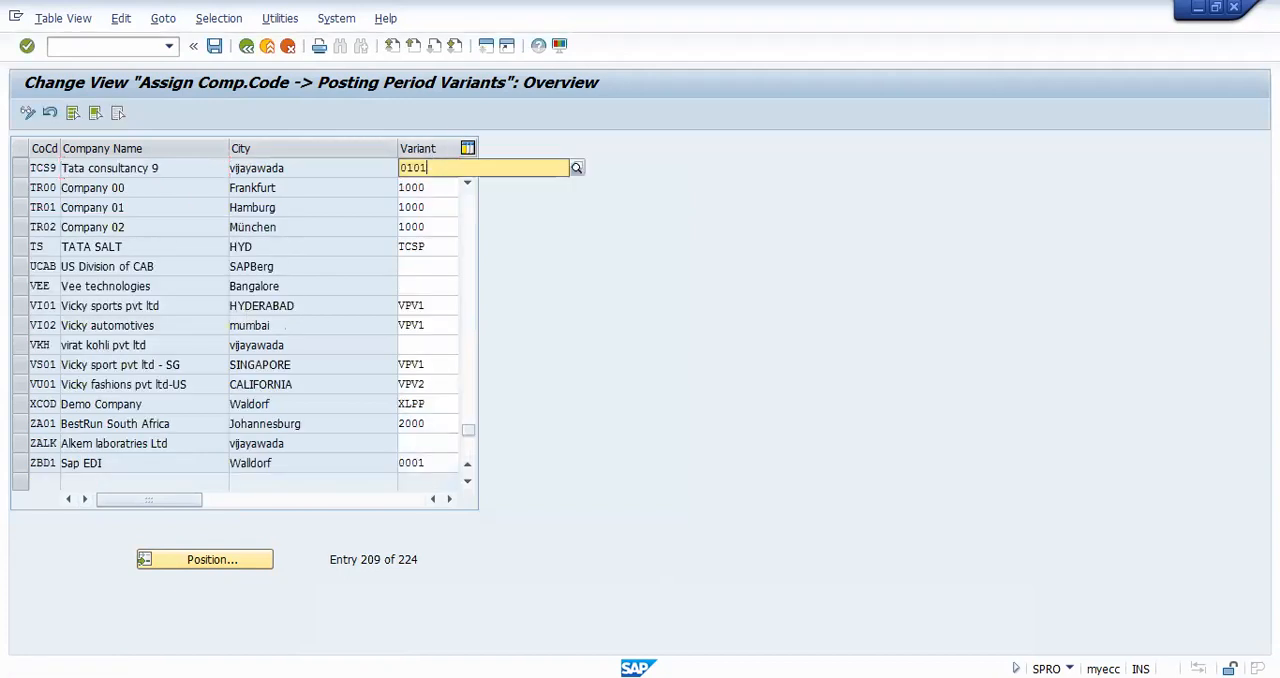
left_click(215, 48)
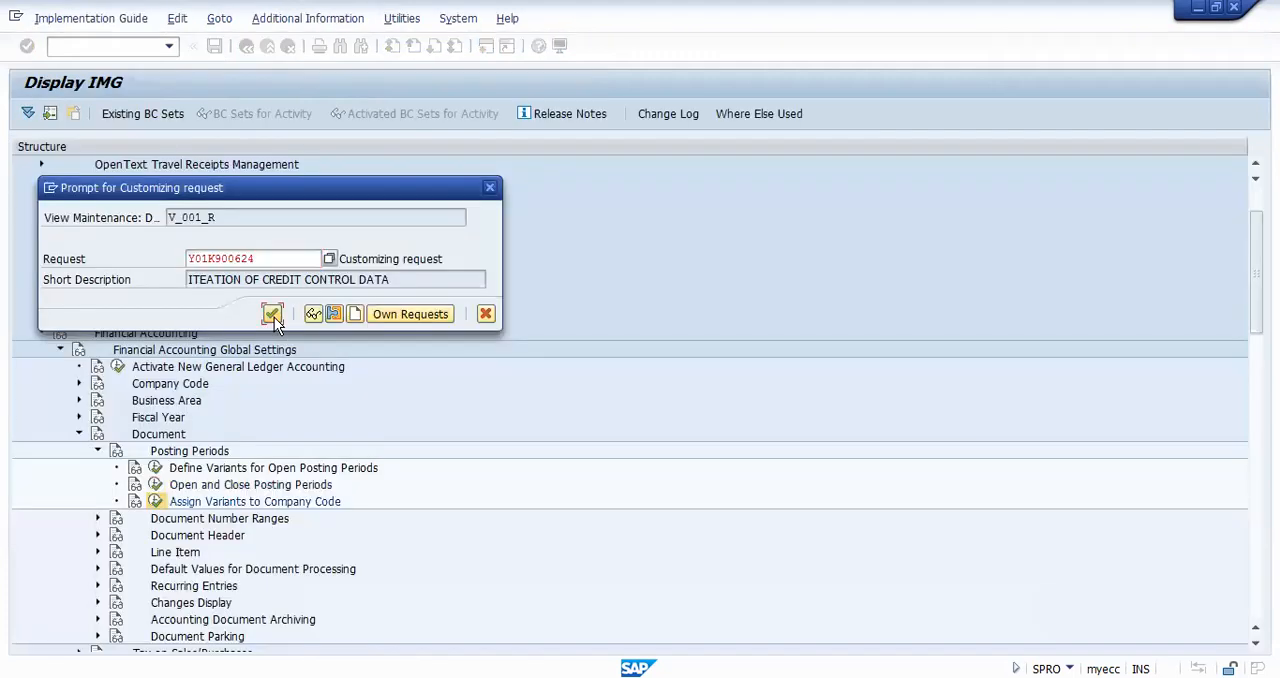
left_click(273, 316)
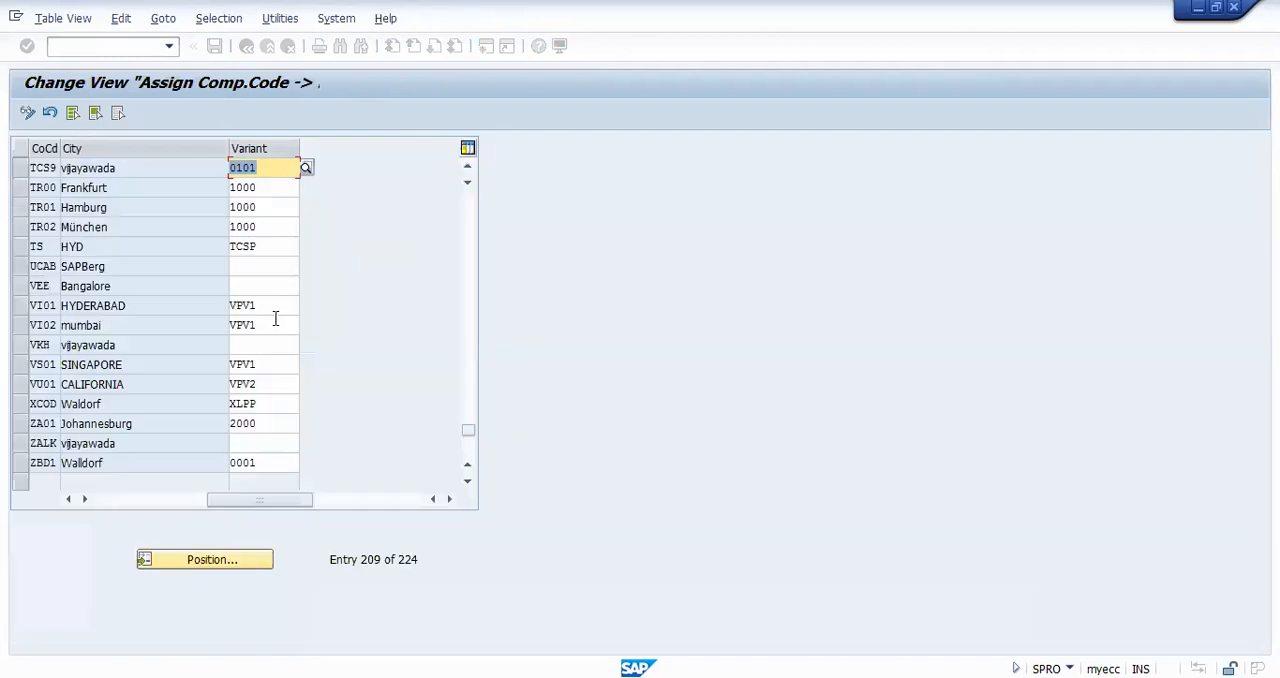